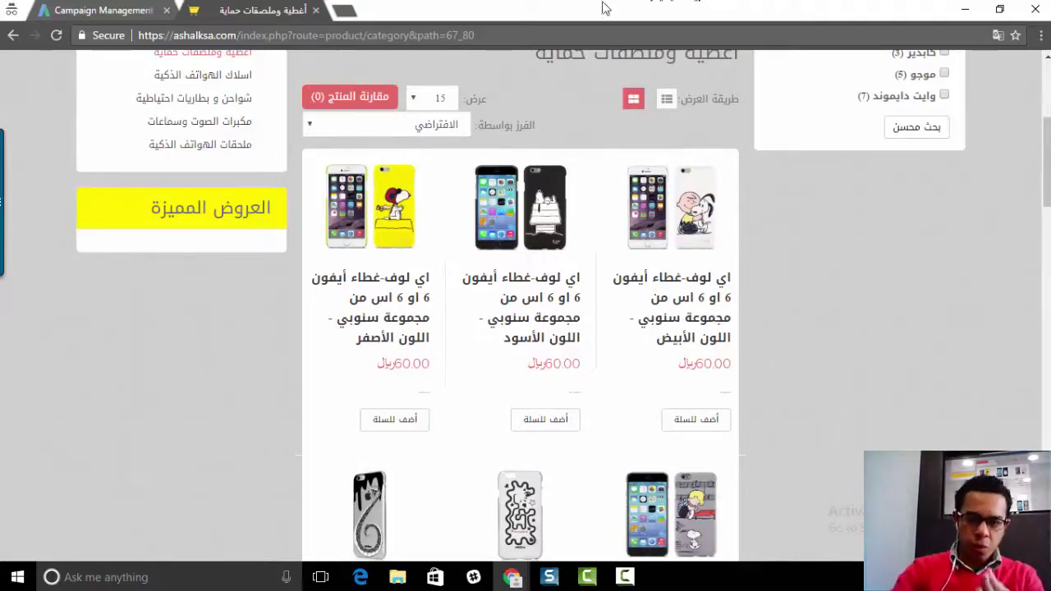
# Step: Look over the phone covers category page and open the store's home page in a new tab
pyautogui.scroll(-2, 468, 277)
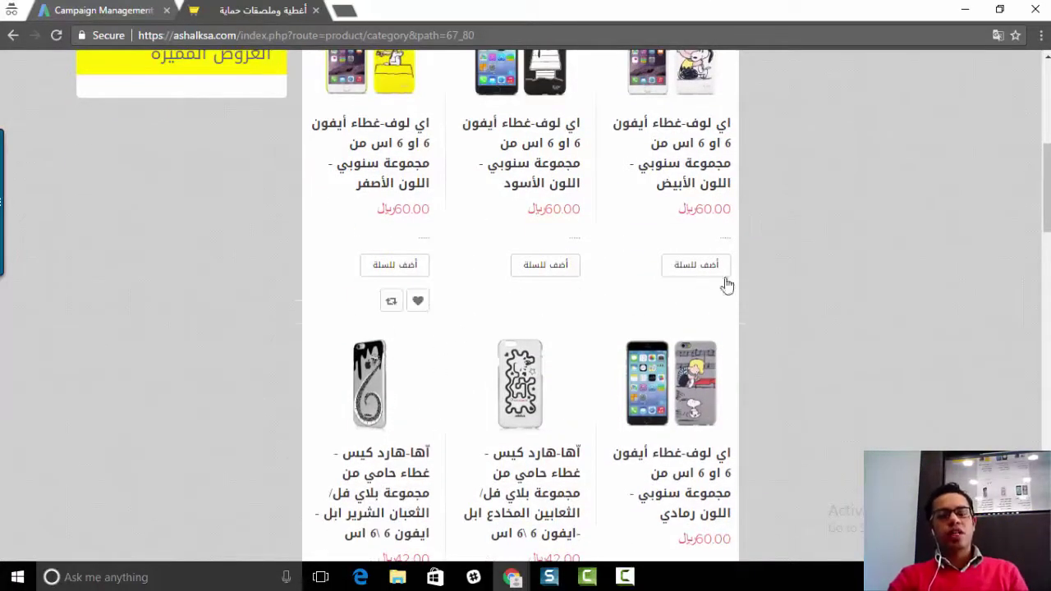
pyautogui.scroll(6, 723, 281)
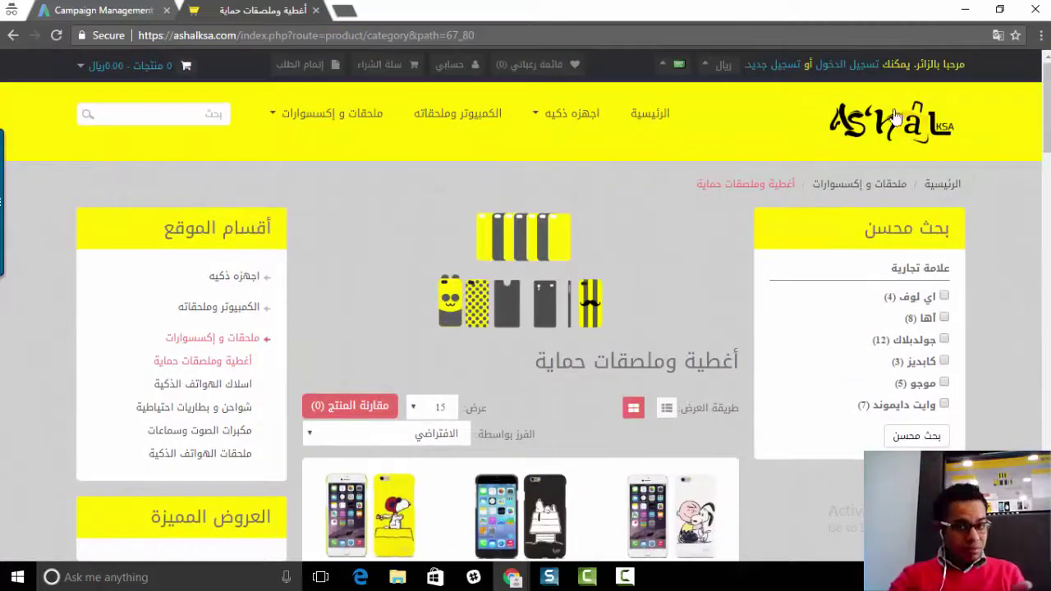
pyautogui.rightClick(910, 141)
pyautogui.click(879, 148)
pyautogui.click(427, 9)
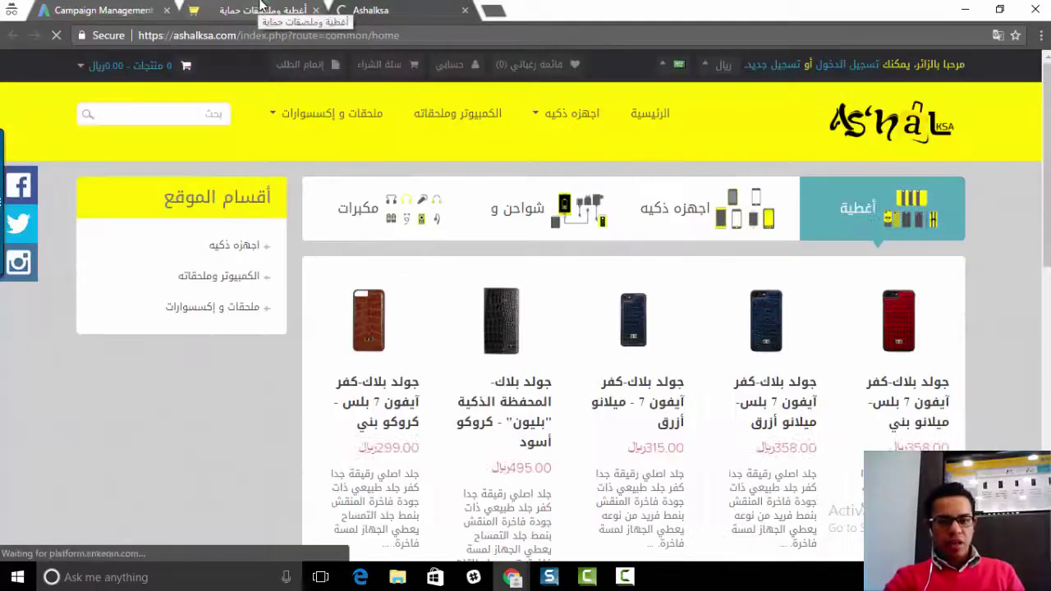
# Step: Copy the phone covers category page's URL and enter it as the landing page for the ad groups in Google AdWords
pyautogui.click(260, 10)
pyautogui.scroll(-10, 473, 214)
pyautogui.scroll(10, 474, 203)
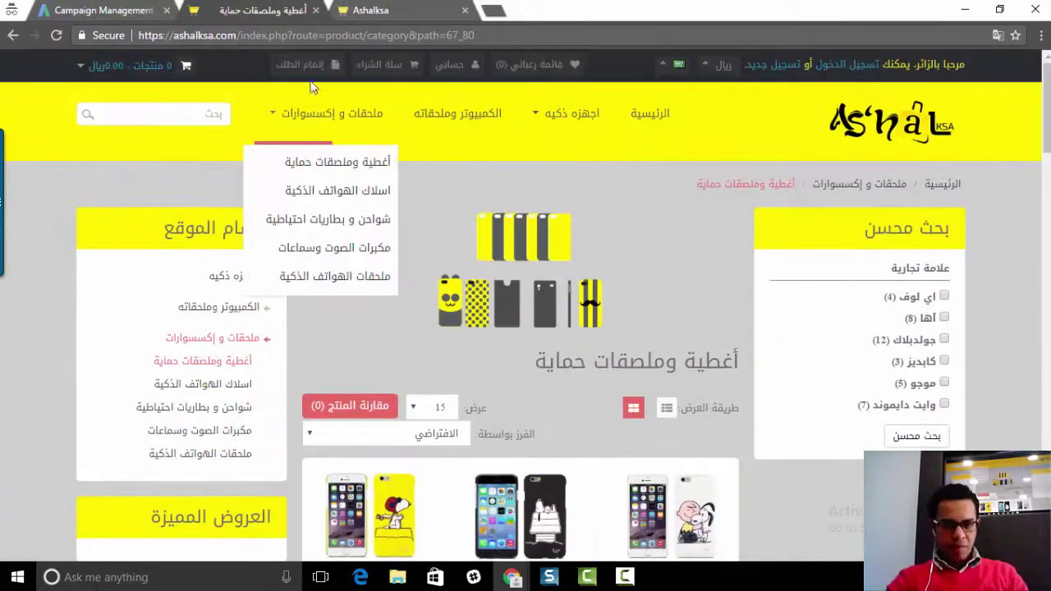
pyautogui.scroll(-4, 399, 149)
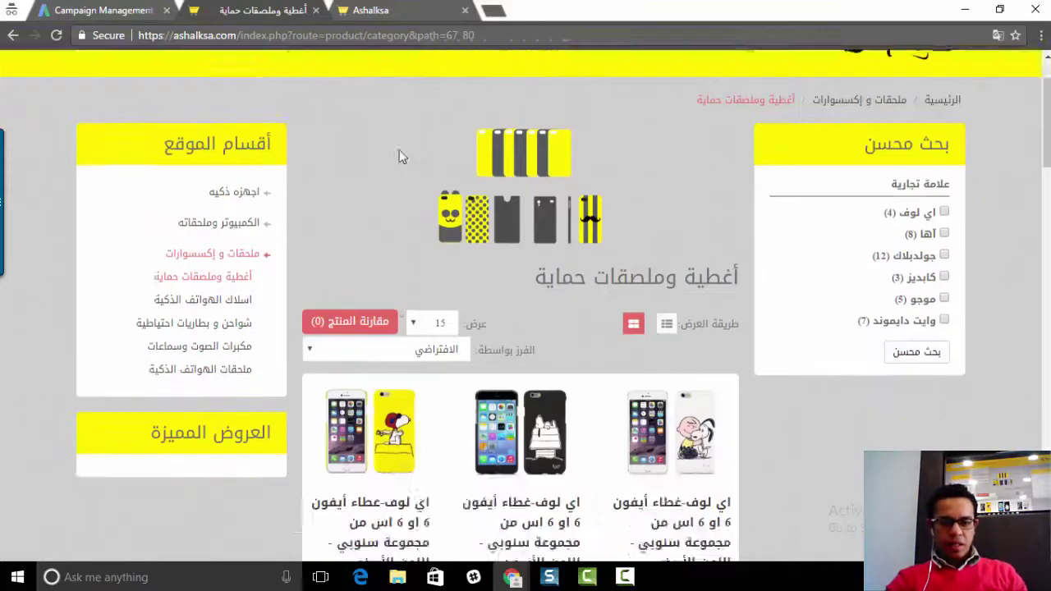
pyautogui.click(299, 35)
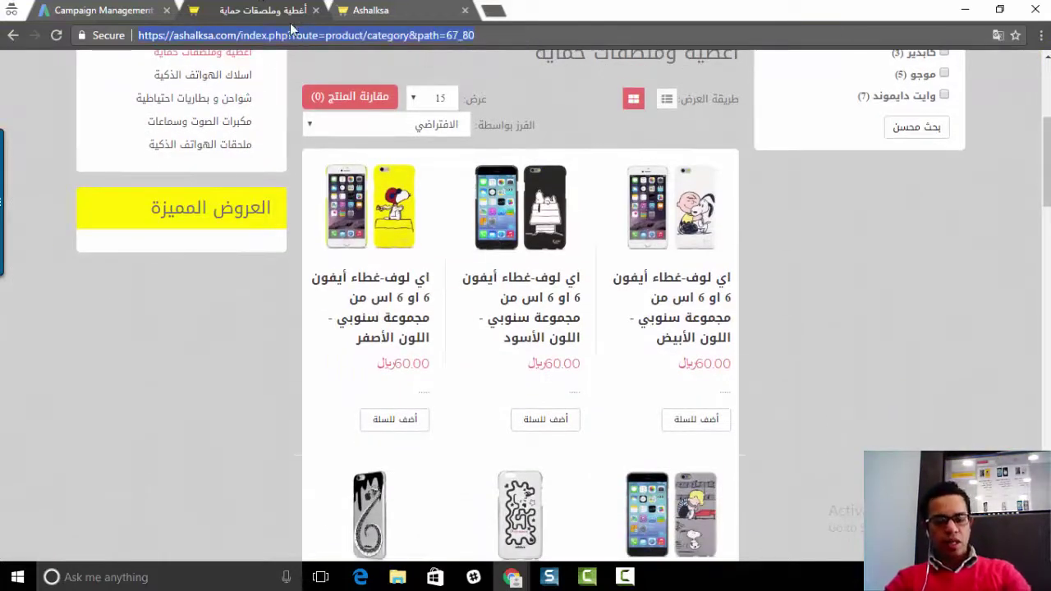
pyautogui.hotkey('ctrl', 'c')
pyautogui.click(111, 10)
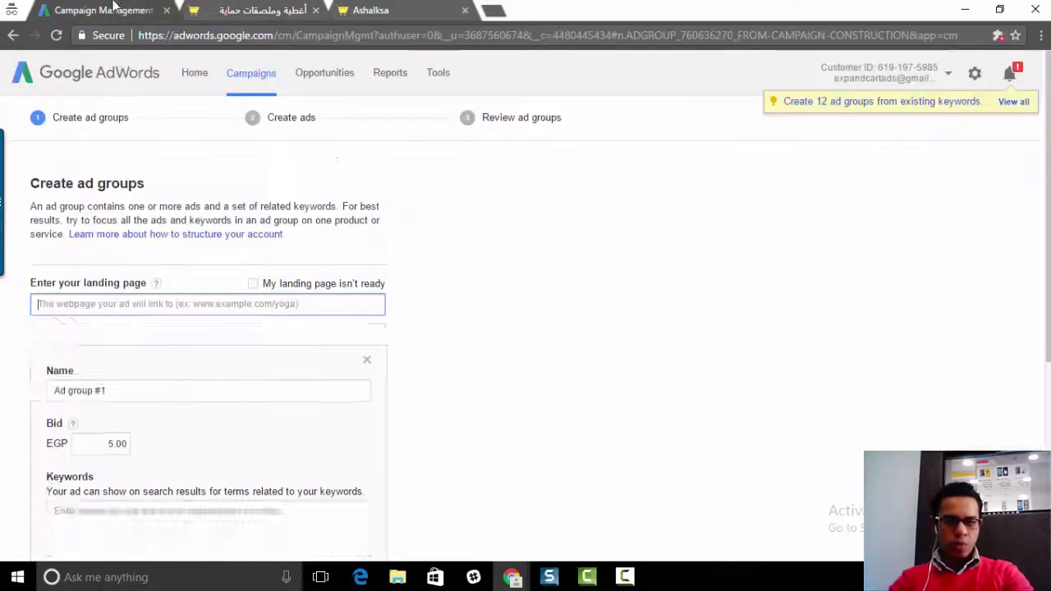
pyautogui.click(224, 307)
pyautogui.hotkey('ctrl', 'v')
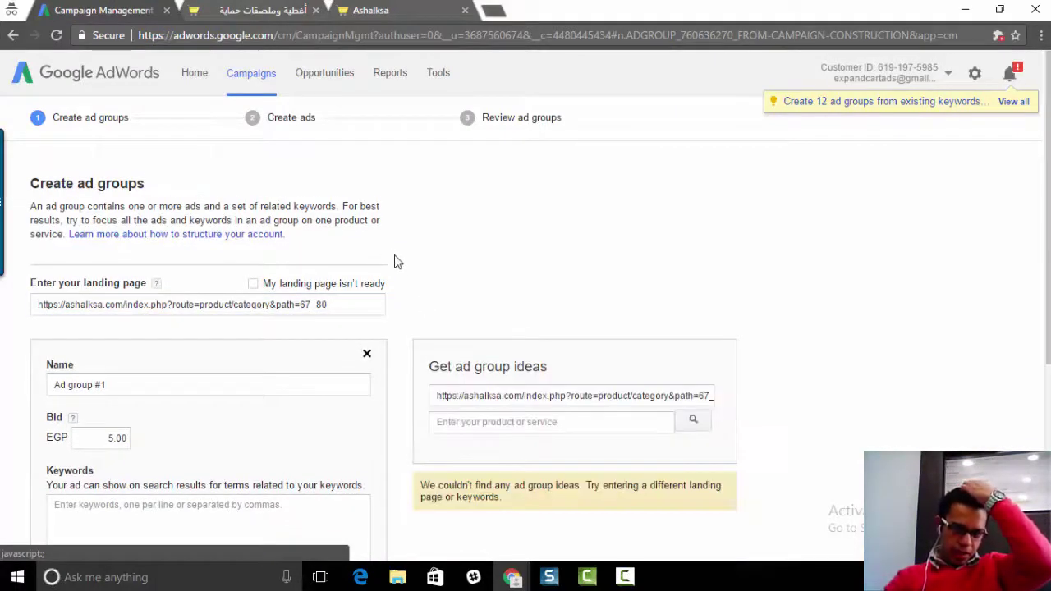
# Step: Review the ad group's name, bid and keywords fields and select the whole default ad group name
pyautogui.scroll(-1, 394, 261)
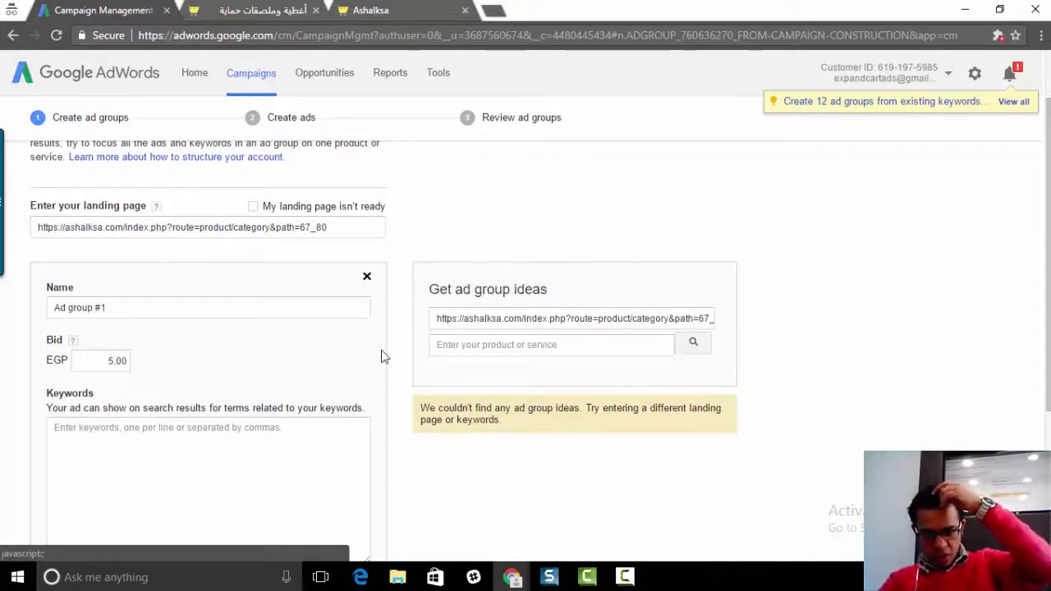
pyautogui.scroll(-1, 263, 407)
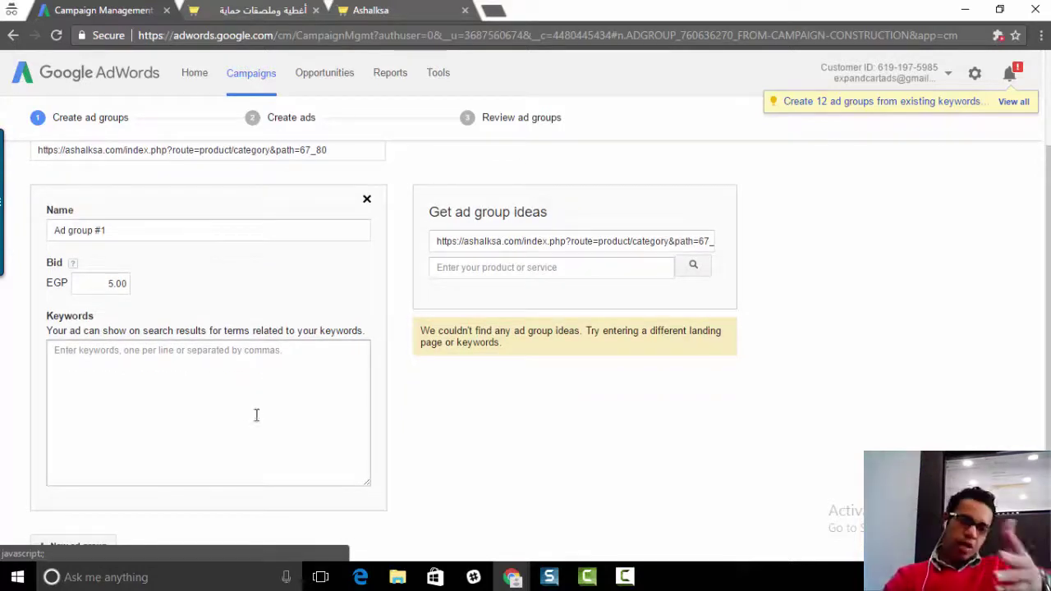
pyautogui.scroll(1, 211, 347)
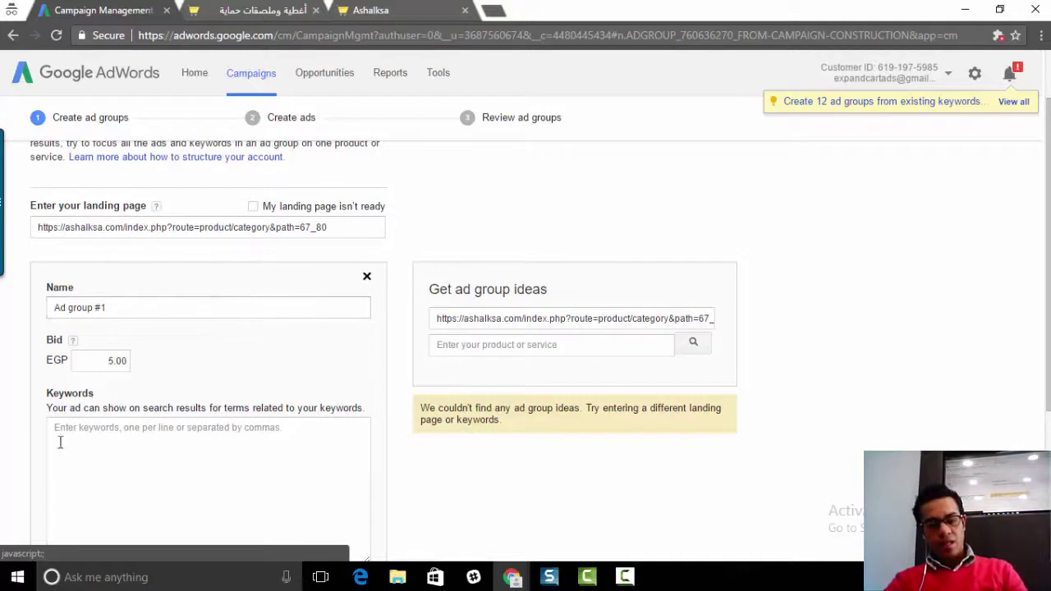
pyautogui.click(127, 310)
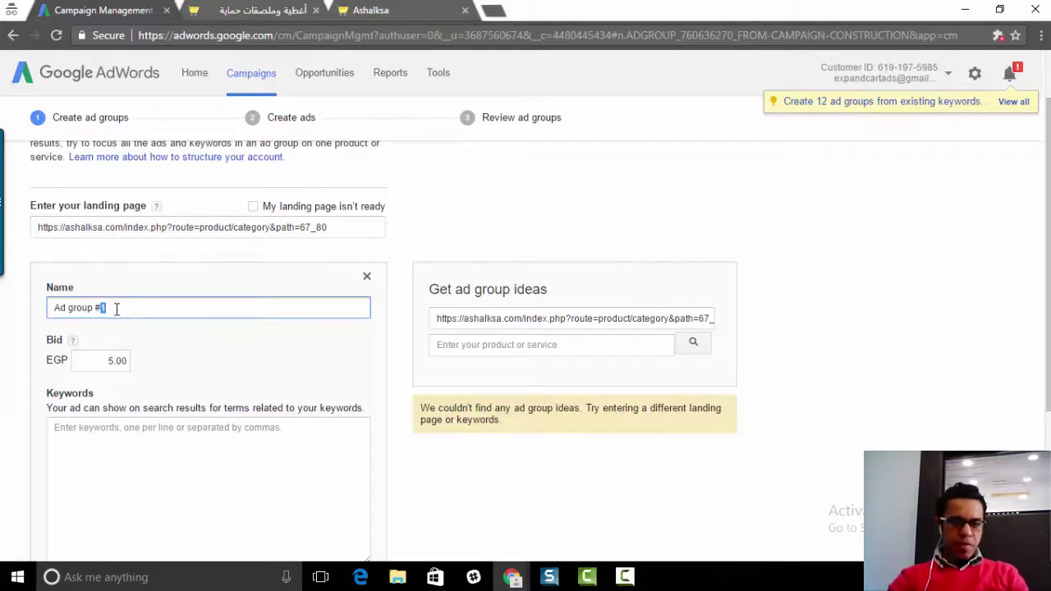
pyautogui.moveTo(117, 303); pyautogui.dragTo(51, 307)
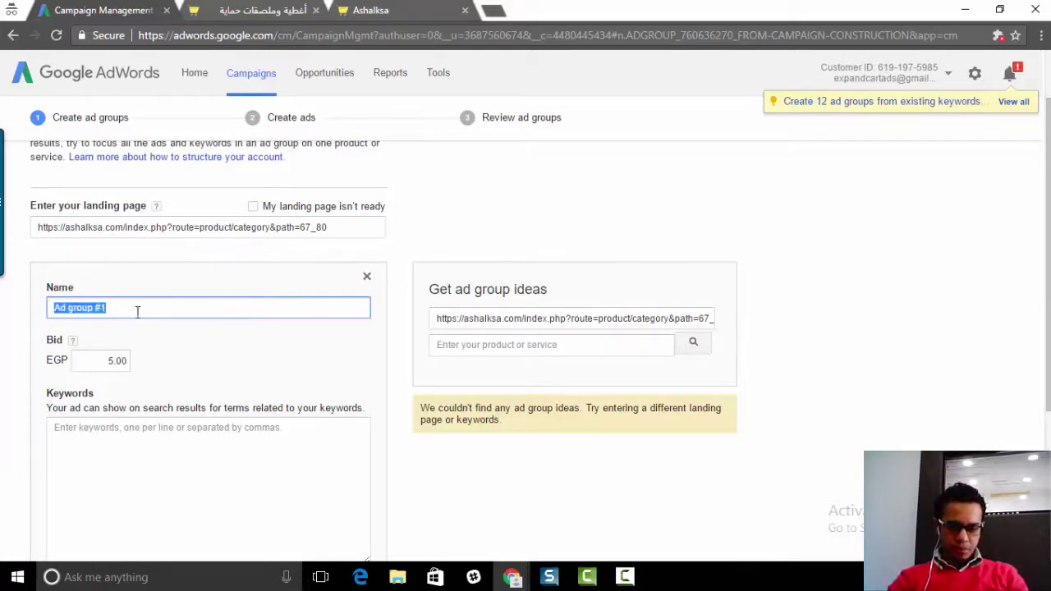
pyautogui.scroll(-1, 176, 263)
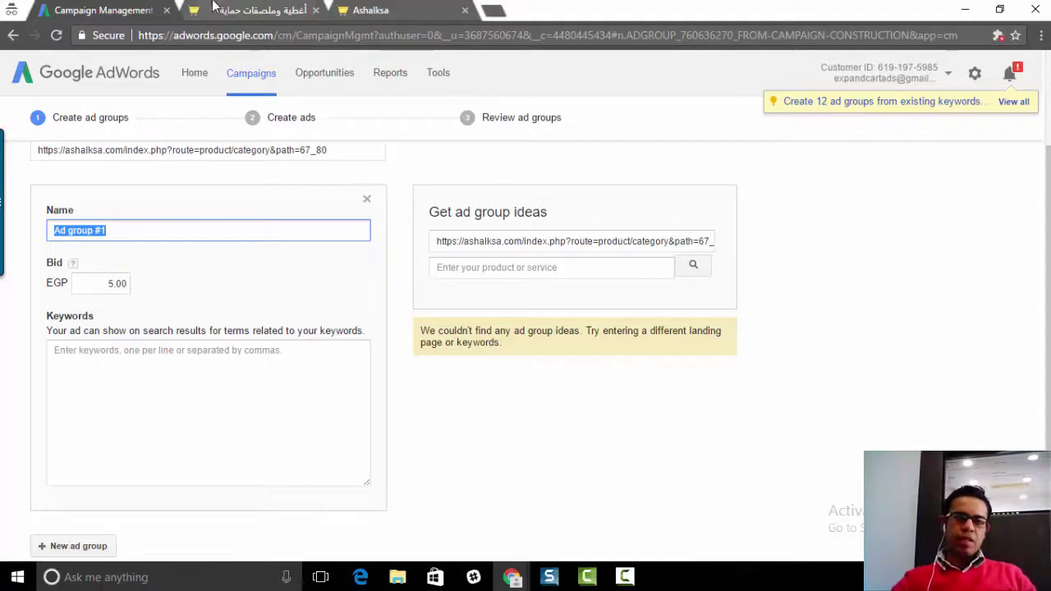
# Step: Examine the store's phone covers category page, including its product listing, accessory subcategories and brand filters
pyautogui.click(234, 13)
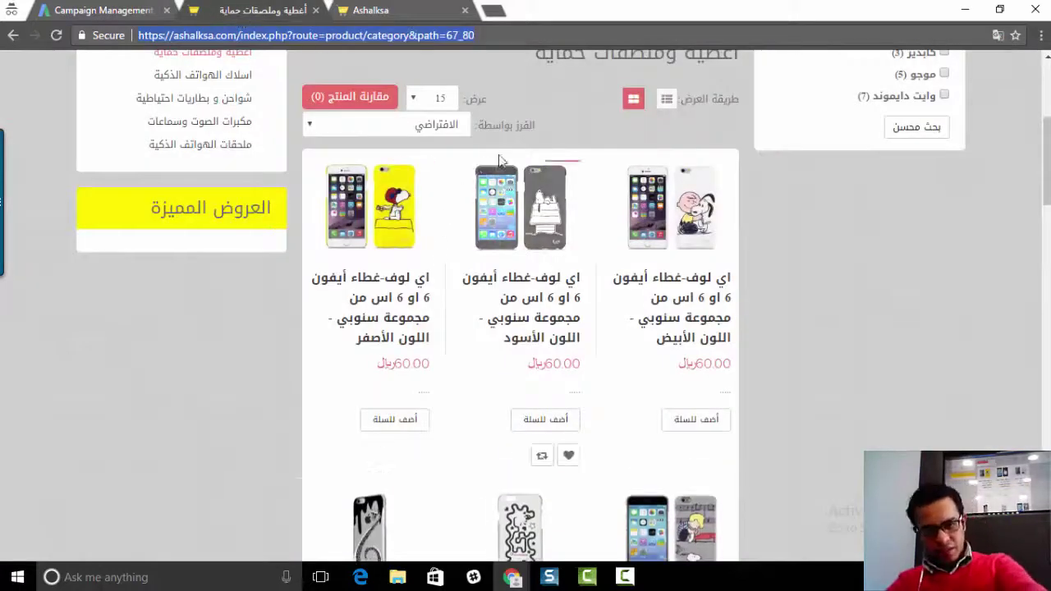
pyautogui.scroll(-7, 687, 270)
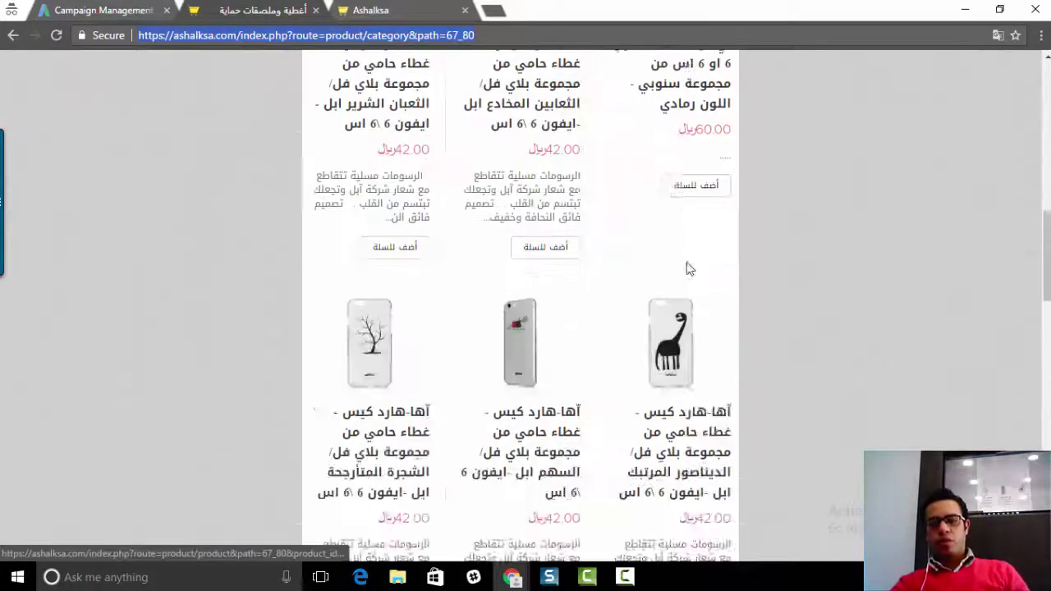
pyautogui.scroll(4, 664, 254)
pyautogui.scroll(6, 664, 255)
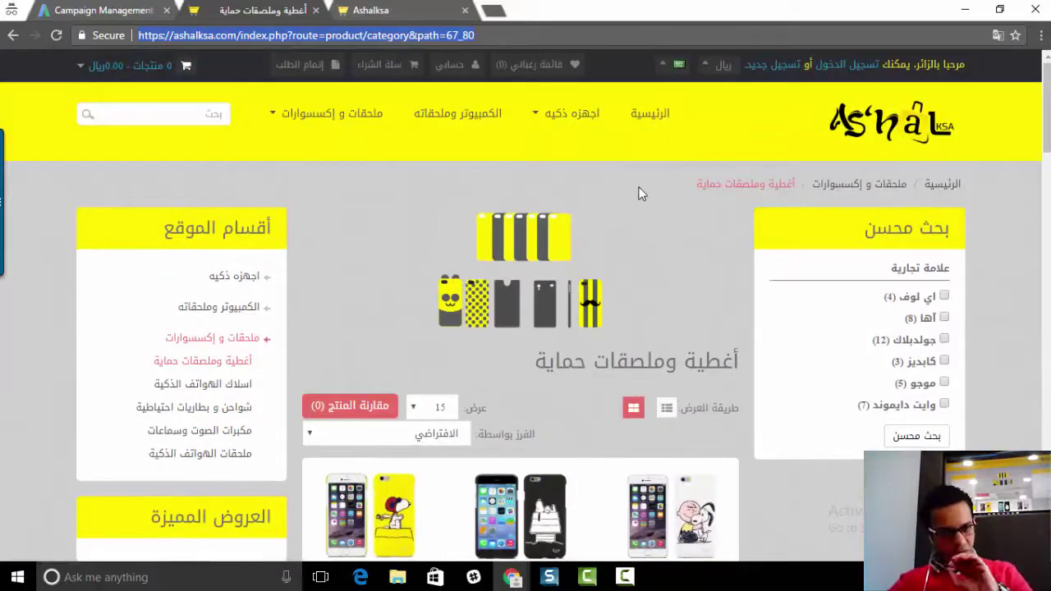
pyautogui.scroll(-2, 566, 188)
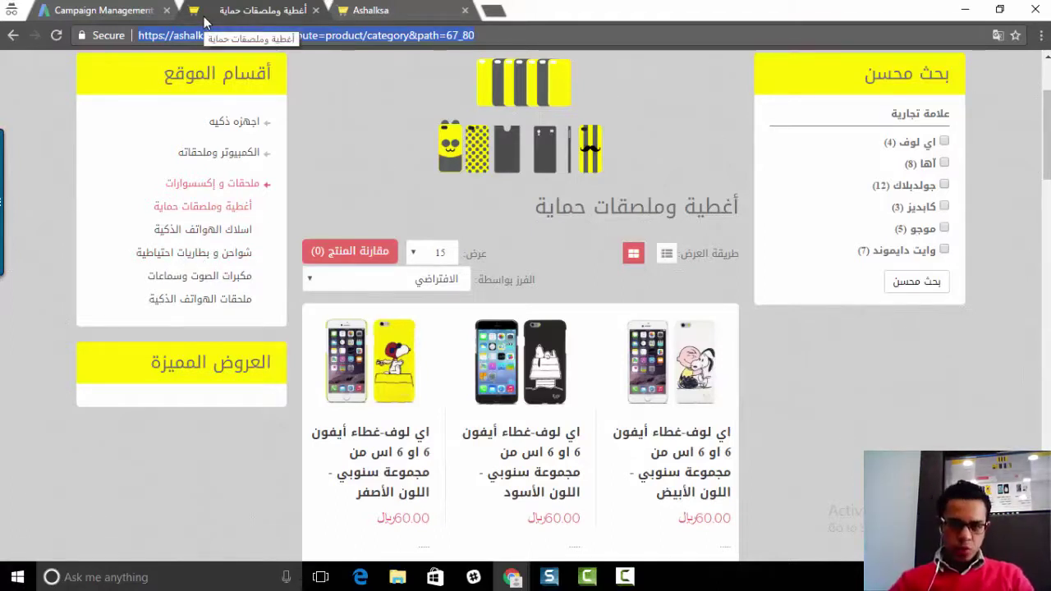
pyautogui.scroll(-2, 401, 321)
pyautogui.scroll(-5, 407, 325)
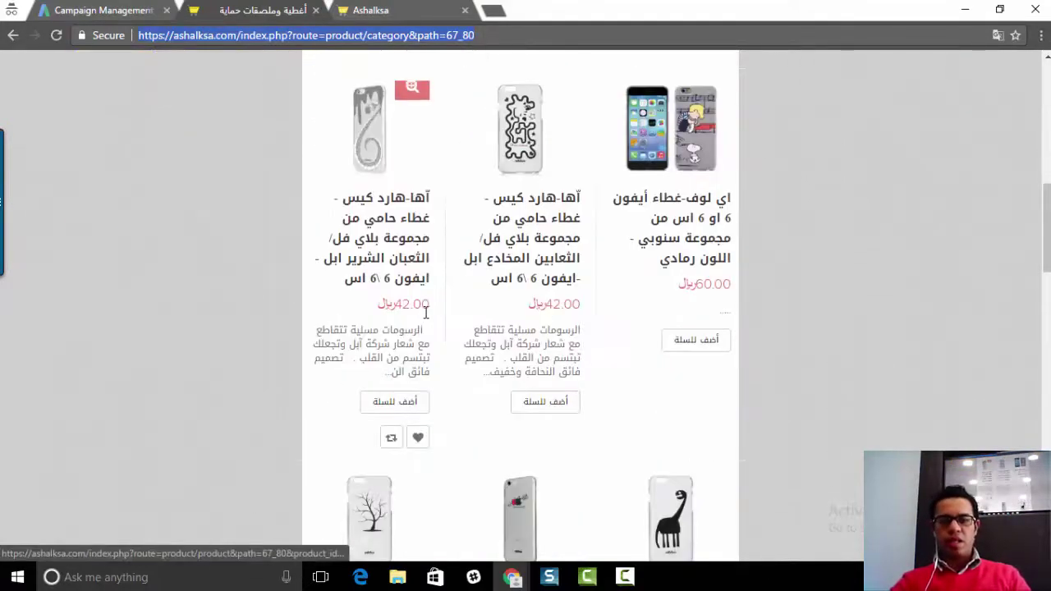
pyautogui.scroll(9, 386, 329)
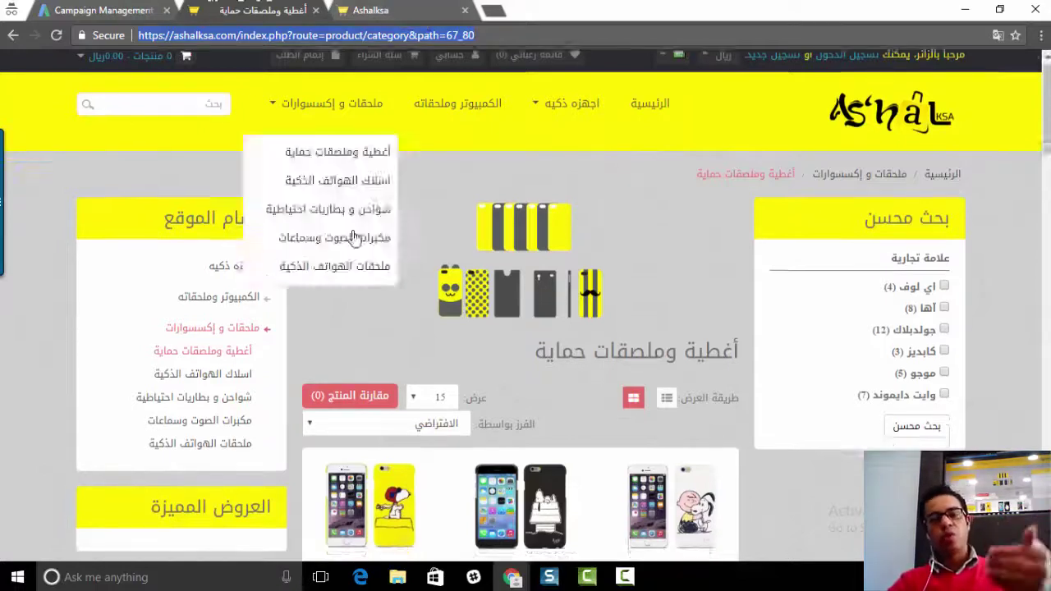
pyautogui.scroll(-3, 592, 288)
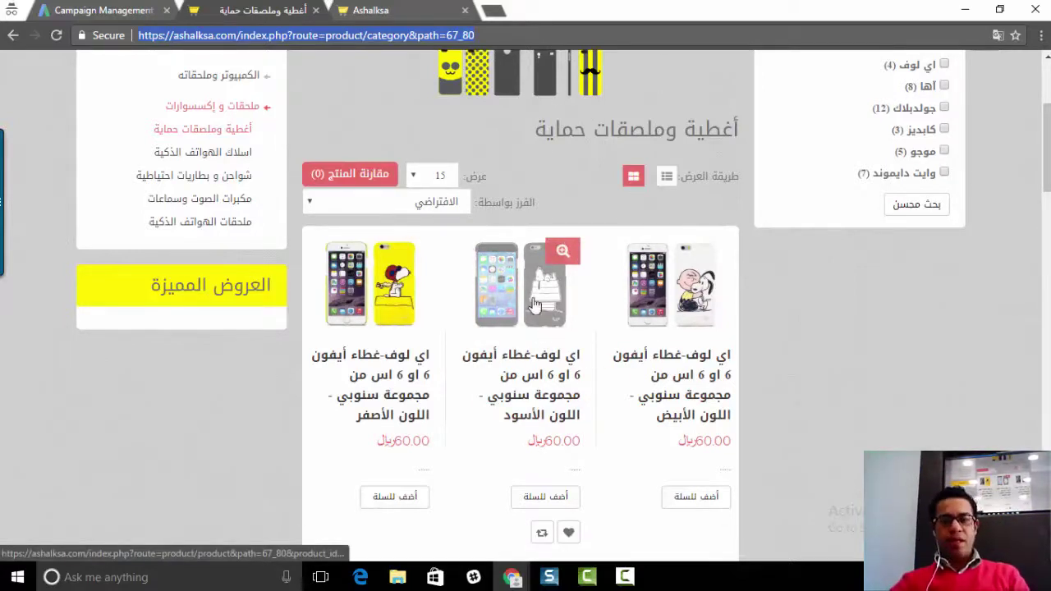
pyautogui.scroll(1, 561, 291)
pyautogui.scroll(2, 561, 291)
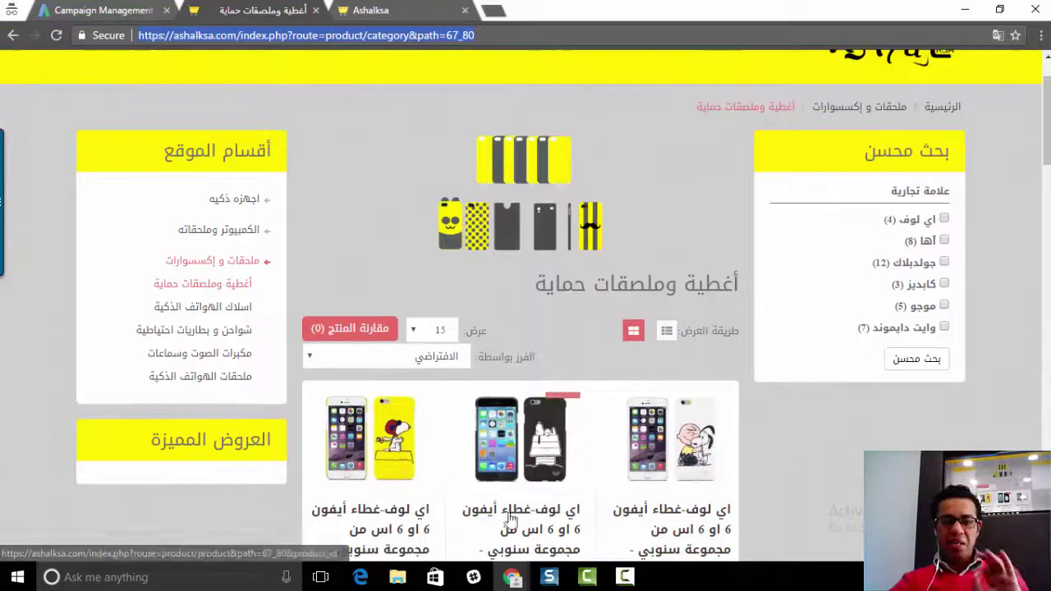
# Step: Open the black Snoopy iPhone 6 cover's product page in a new tab and look through its details
pyautogui.rightClick(519, 451)
pyautogui.click(589, 331)
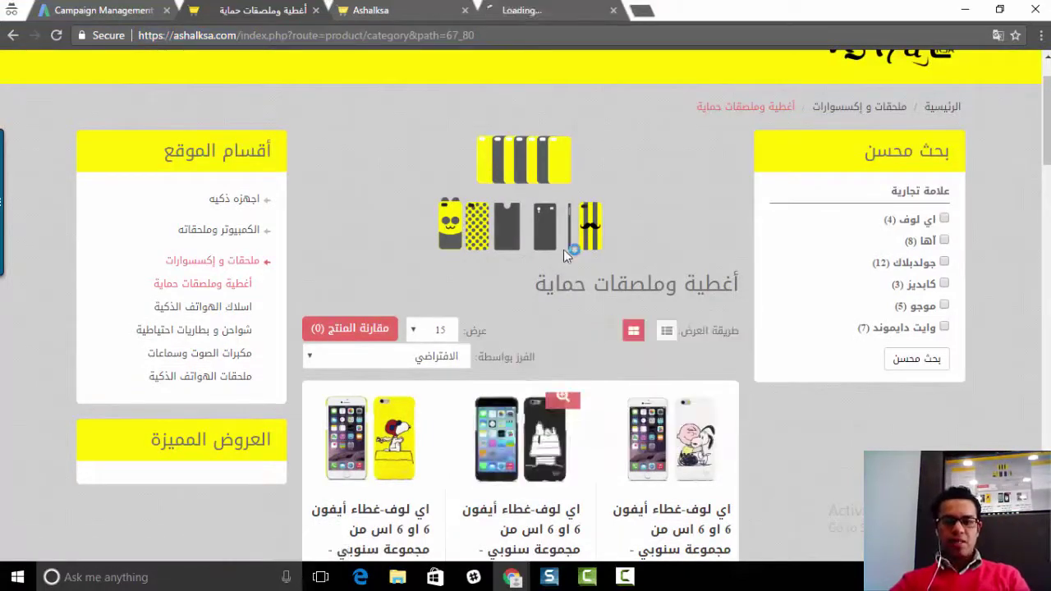
pyautogui.click(555, 9)
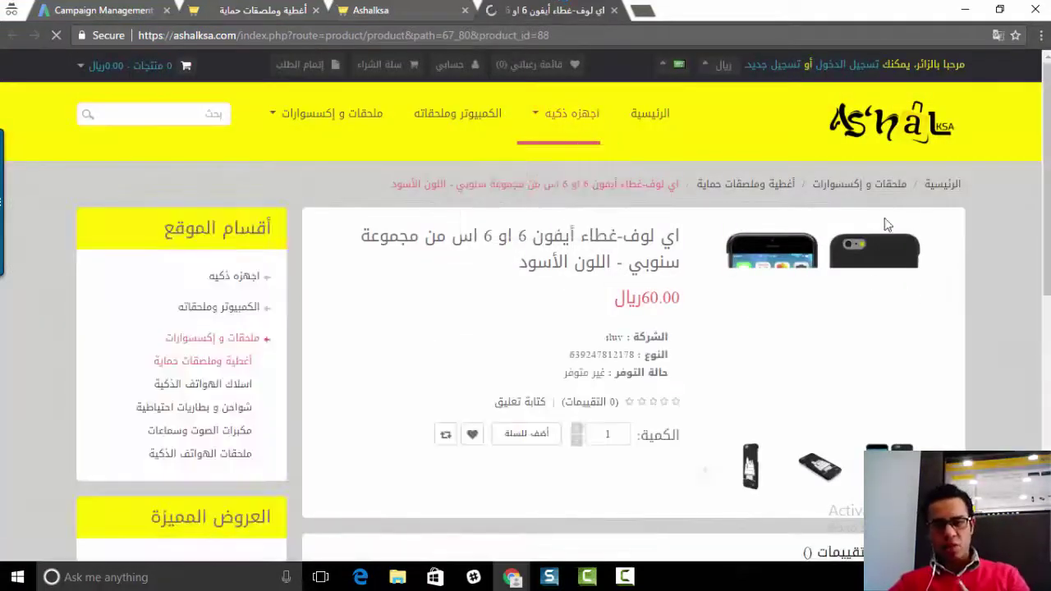
pyautogui.scroll(-2, 902, 238)
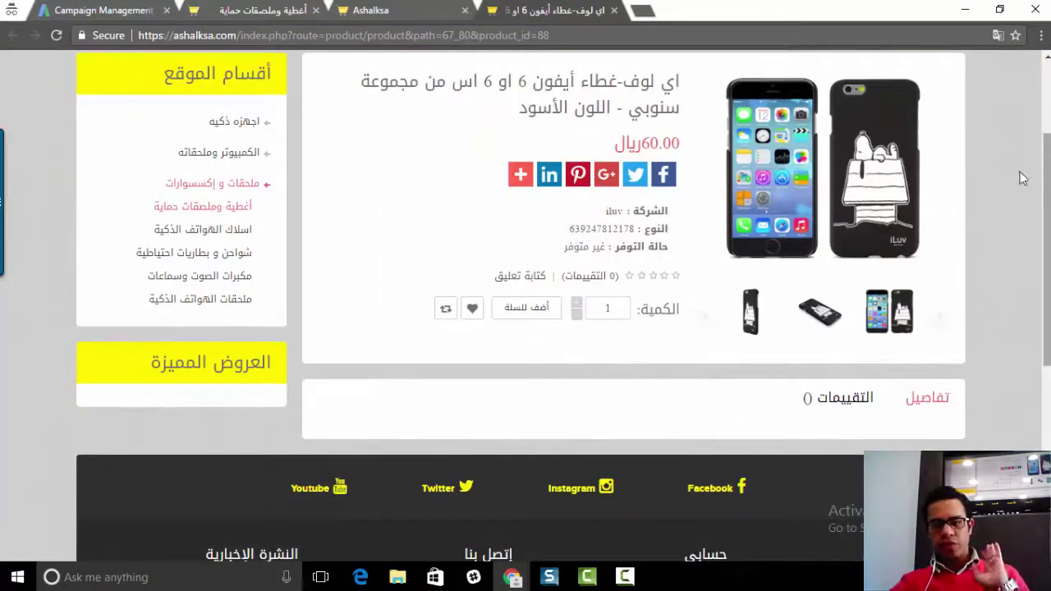
pyautogui.scroll(2, 947, 222)
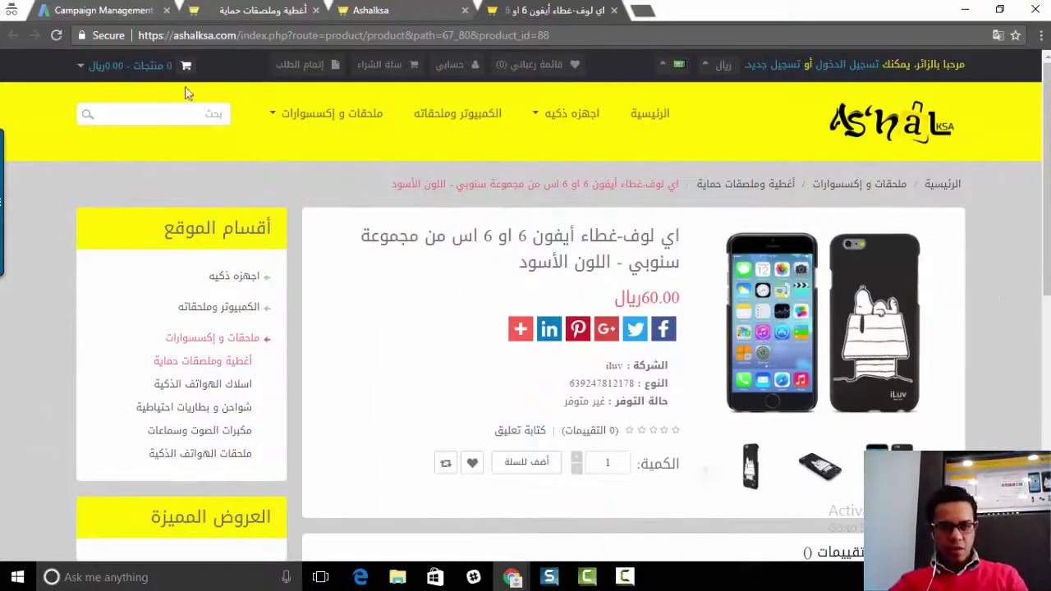
# Step: Compare the store's home and phone covers category pages with the landing page entered in Google AdWords
pyautogui.click(398, 8)
pyautogui.click(266, 14)
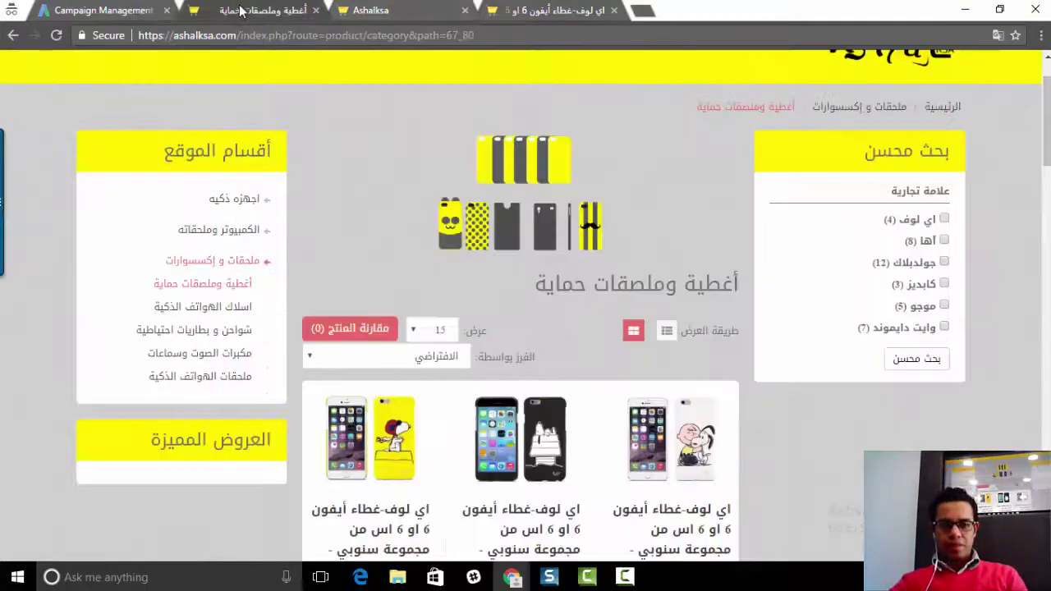
pyautogui.click(74, 6)
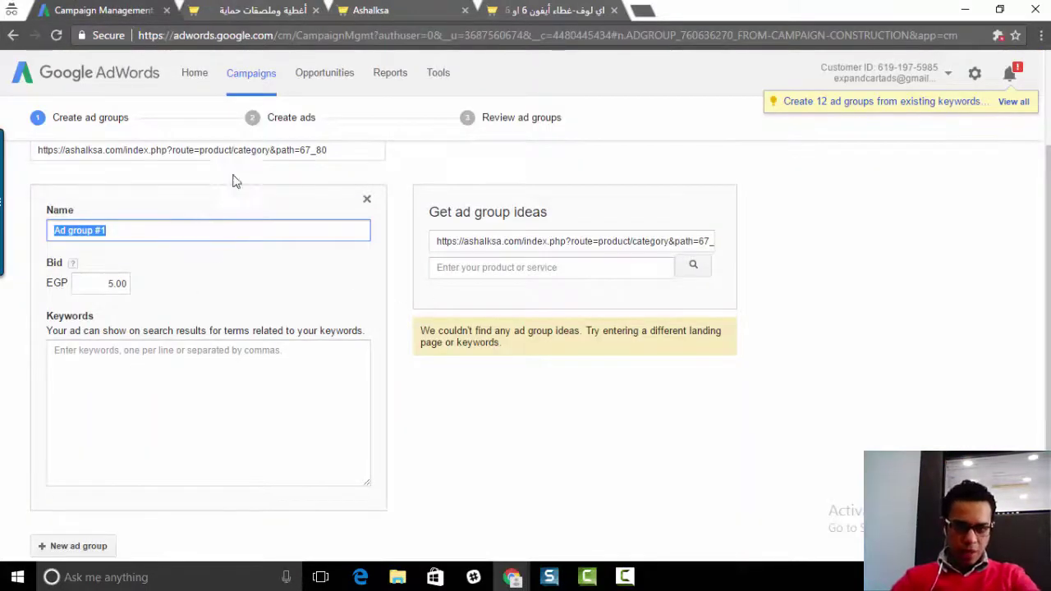
pyautogui.scroll(2, 312, 226)
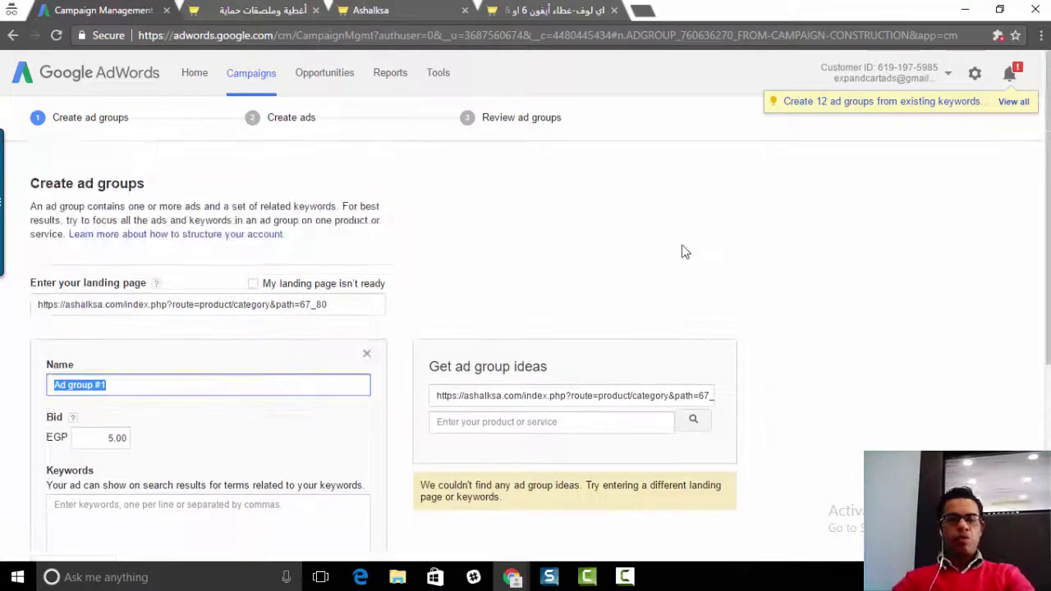
pyautogui.click(375, 15)
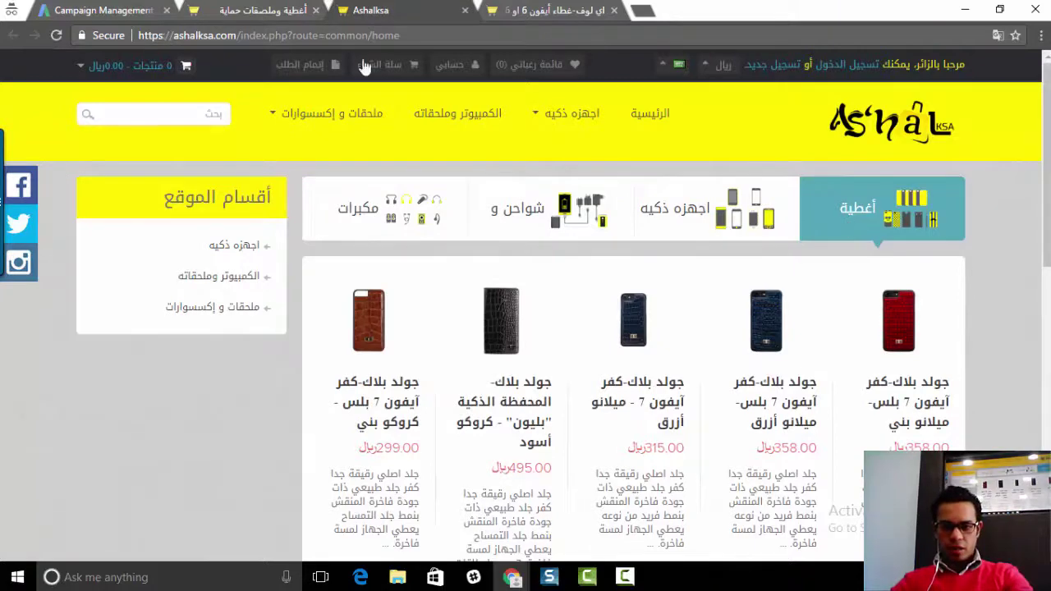
pyautogui.click(257, 16)
pyautogui.click(95, 18)
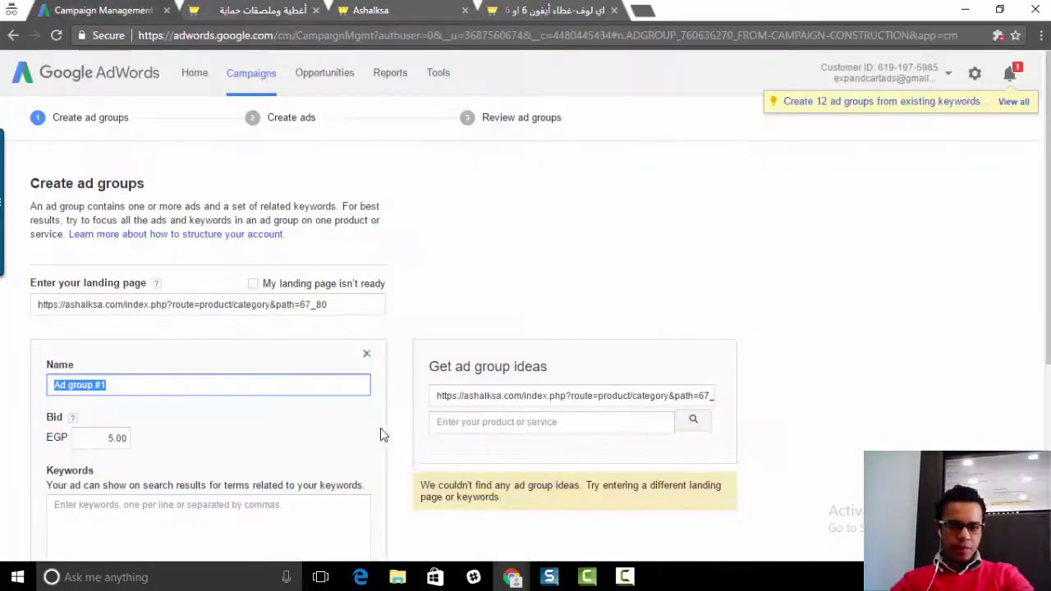
# Step: Name the ad group "أغطية جولات" and place the cursor in its empty keywords box
pyautogui.write('H')
pyautogui.press('BackSpace')
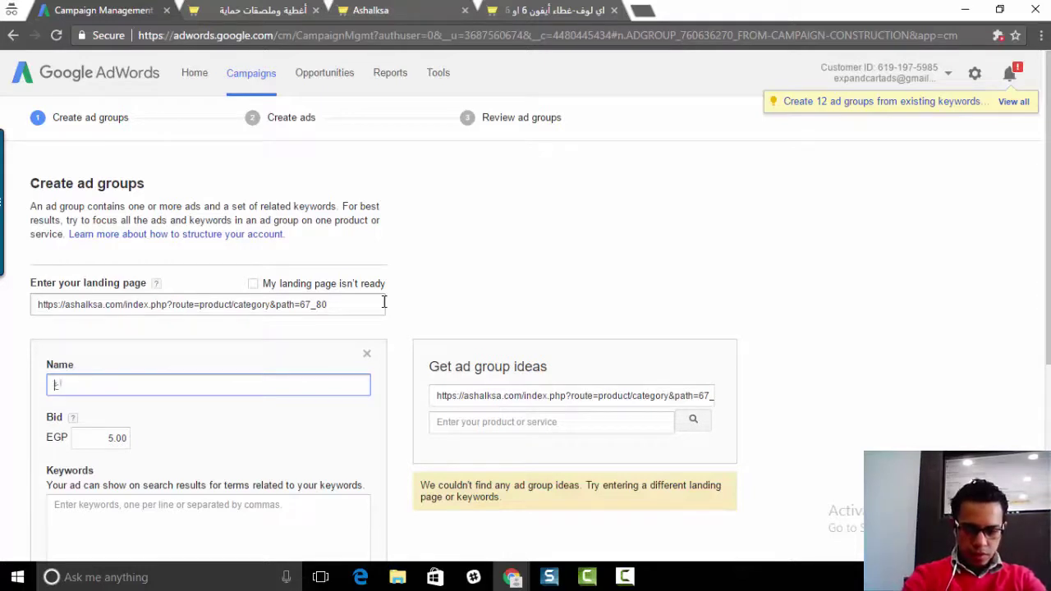
pyautogui.write('جر')
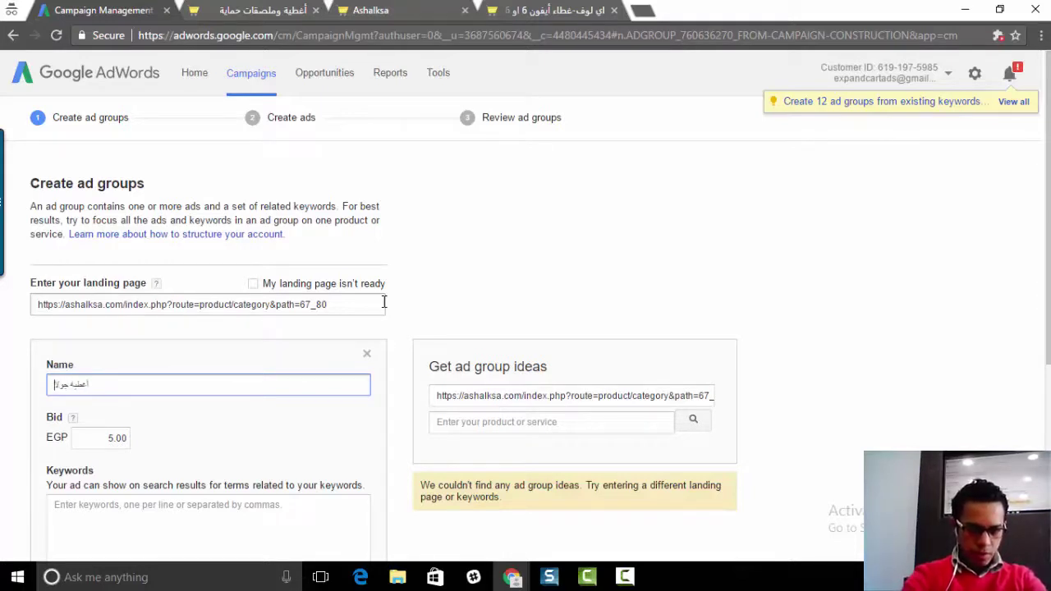
pyautogui.write('ات')
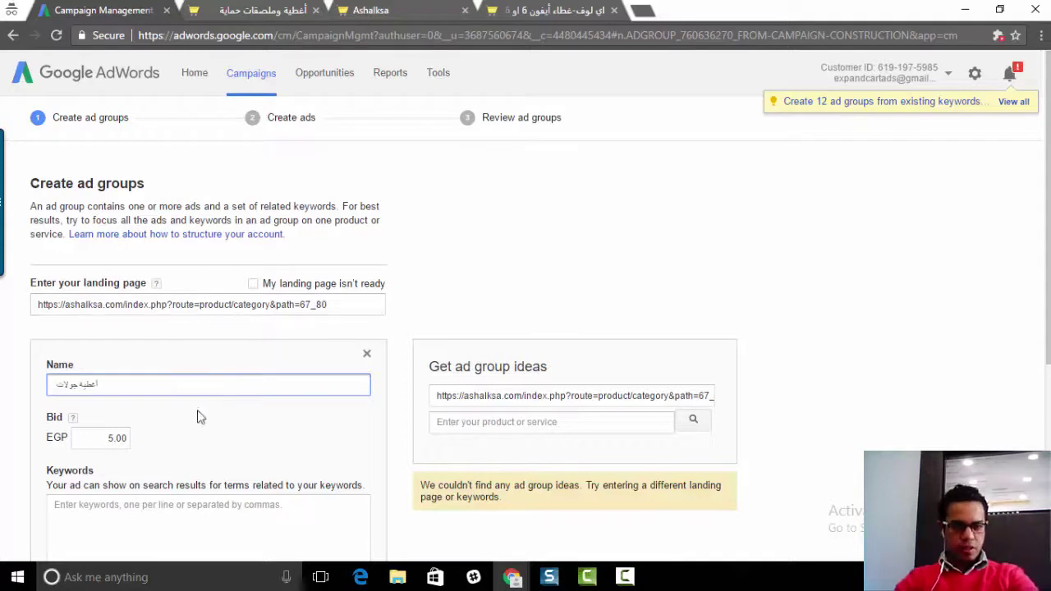
pyautogui.scroll(-2, 183, 413)
pyautogui.click(183, 385)
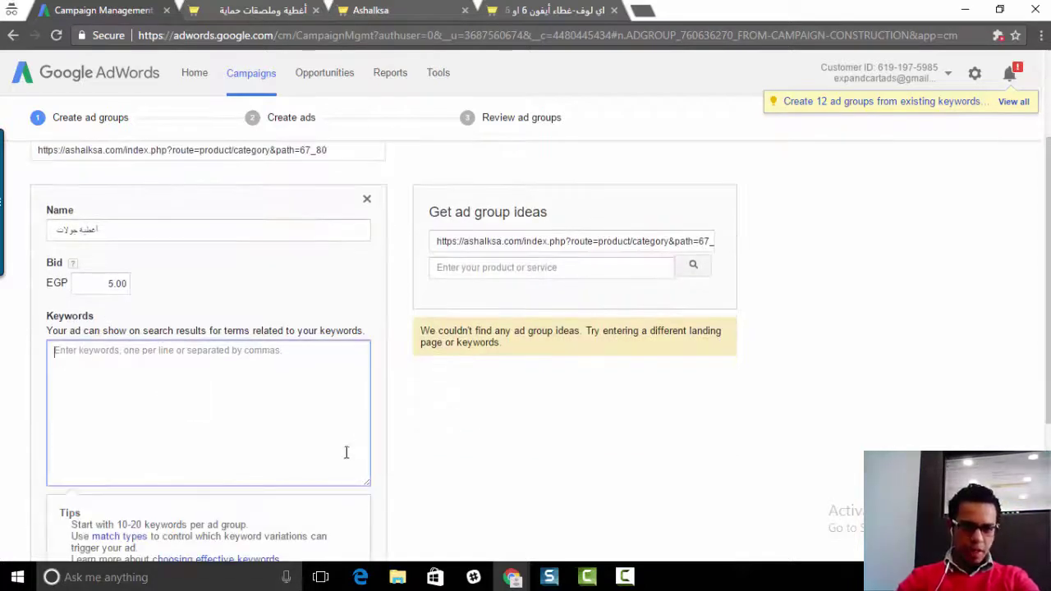
# Step: Copy the iPhone cover wording from the white Snoopy cover's title in the store's category page into the ad group's keywords
pyautogui.scroll(-1, 425, 419)
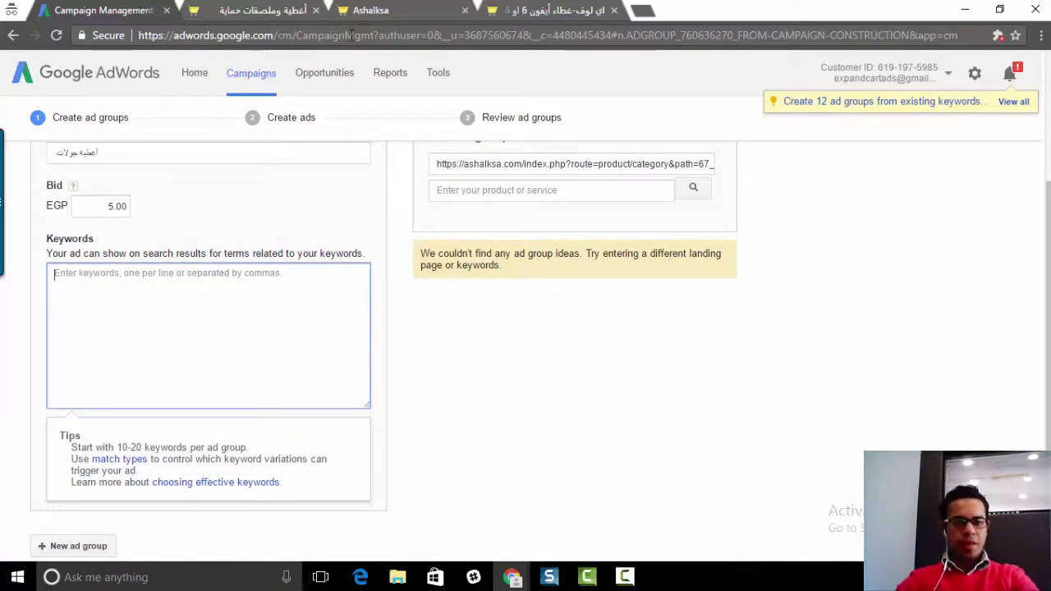
pyautogui.click(378, 10)
pyautogui.click(879, 212)
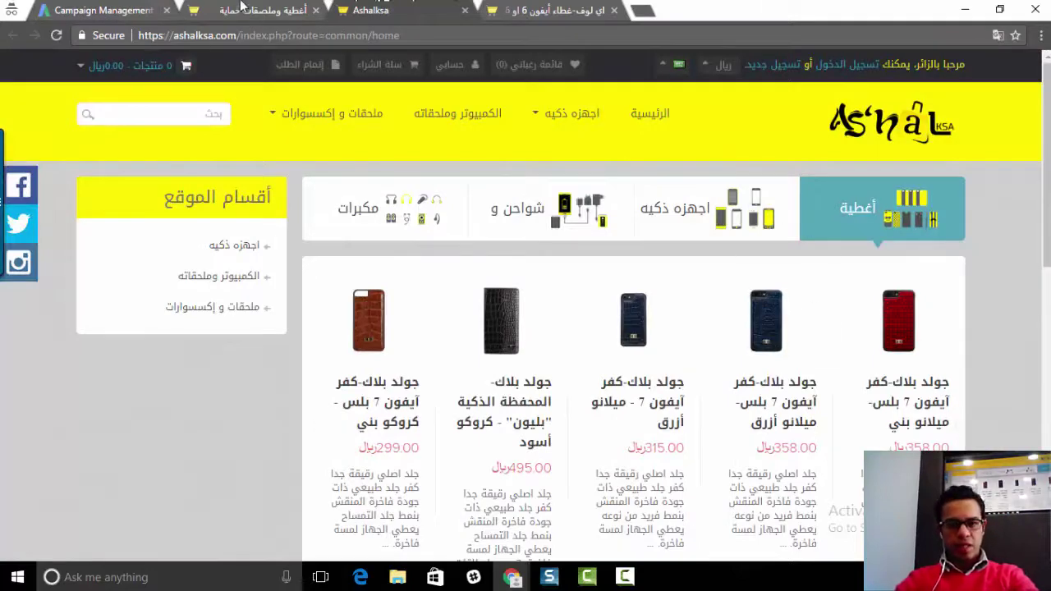
pyautogui.scroll(-4, 756, 283)
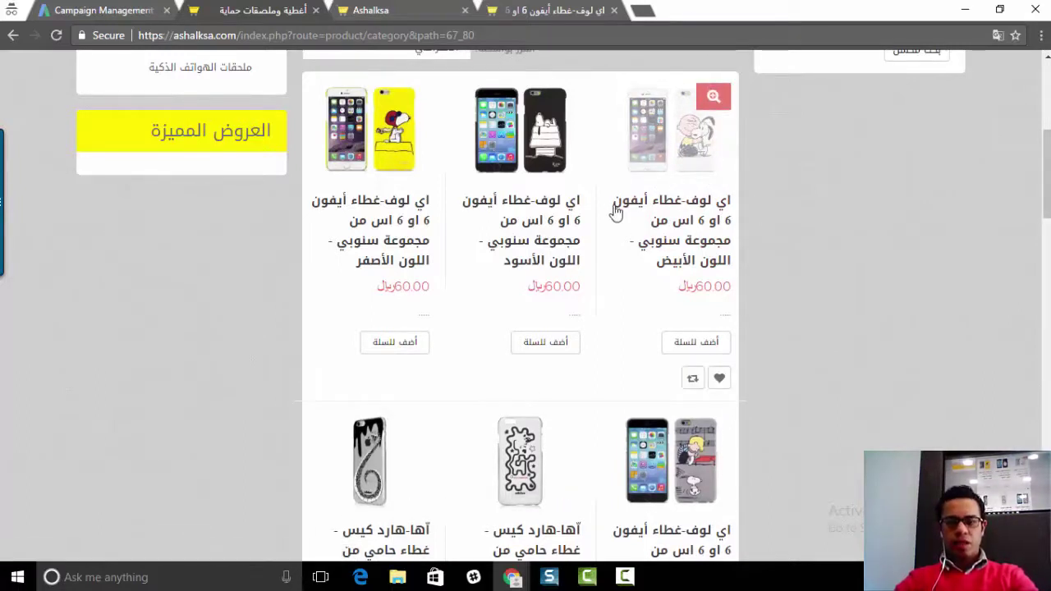
pyautogui.moveTo(616, 212); pyautogui.dragTo(675, 206)
pyautogui.hotkey('ctrl', 'c')
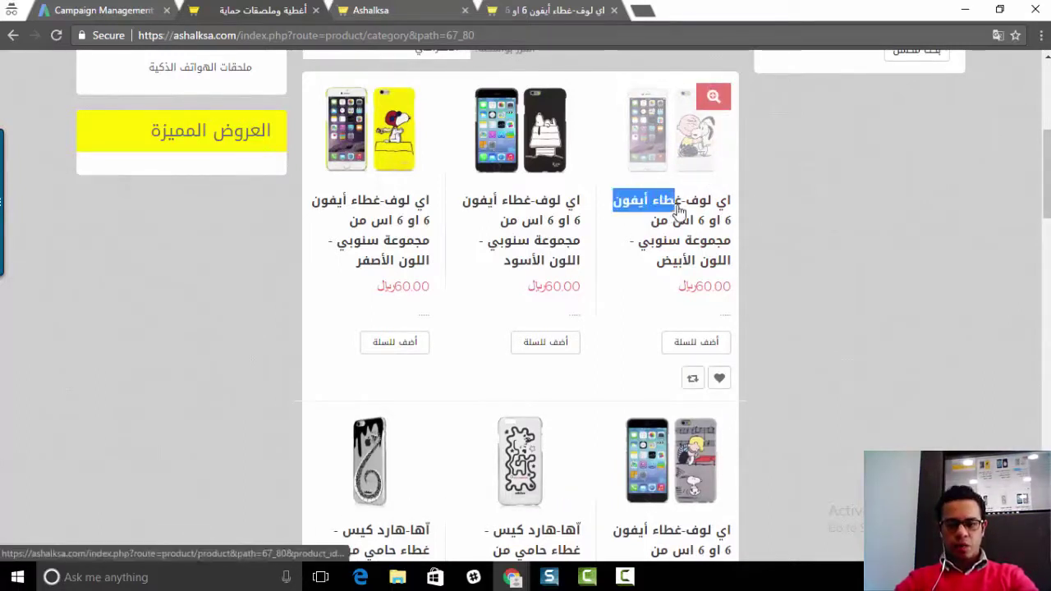
pyautogui.click(138, 10)
pyautogui.hotkey('ctrl', 'v')
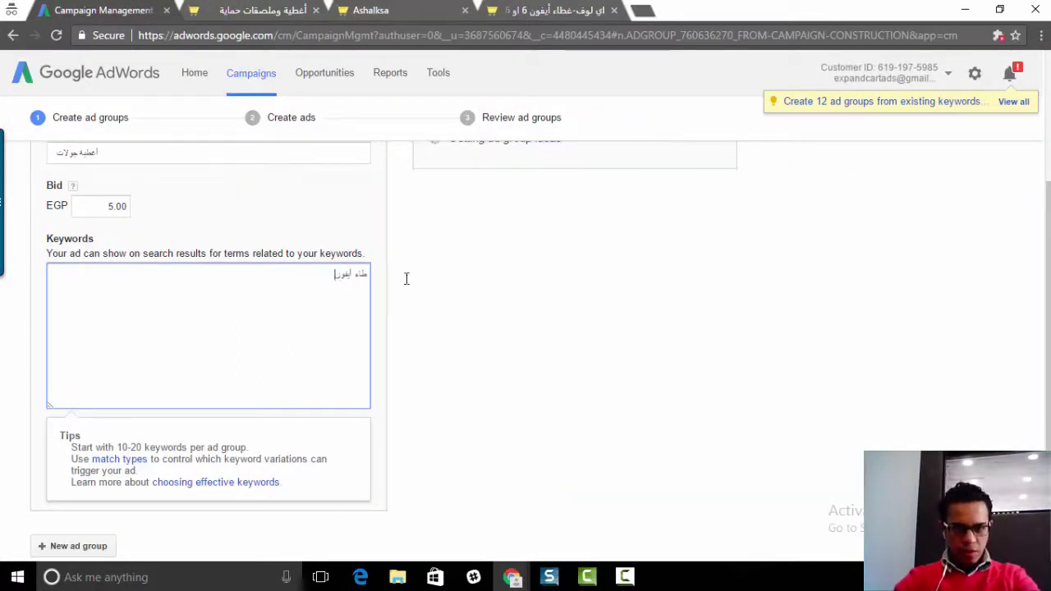
# Step: Replace the pasted text in the ad group's keywords with "غطاء اي فون" and start a new line
pyautogui.hotkey('ctrl', 'a')
pyautogui.write('غ')
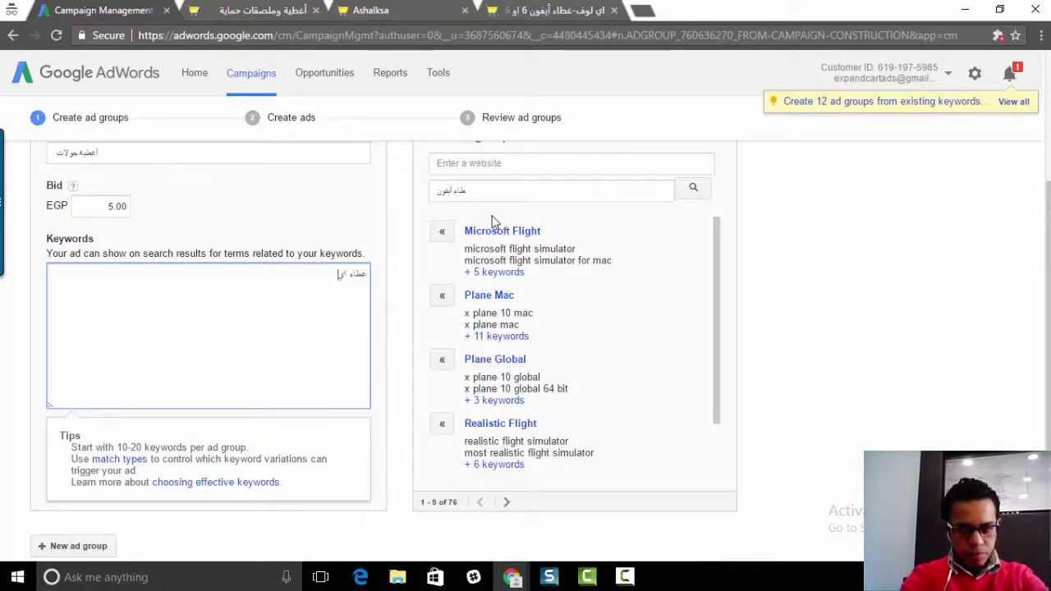
pyautogui.write('طاء اي فون')
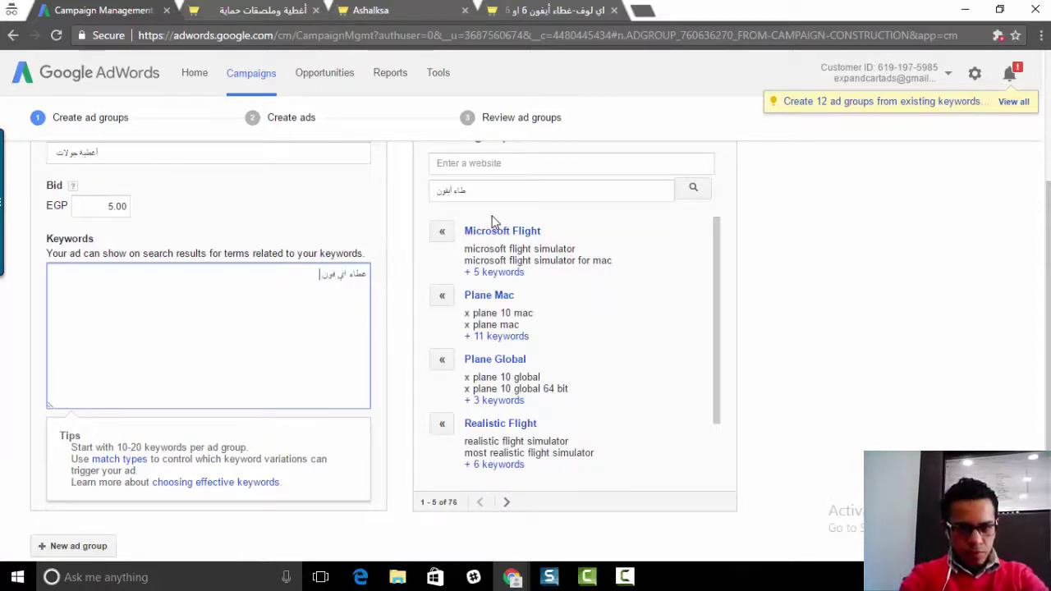
pyautogui.press('Return')
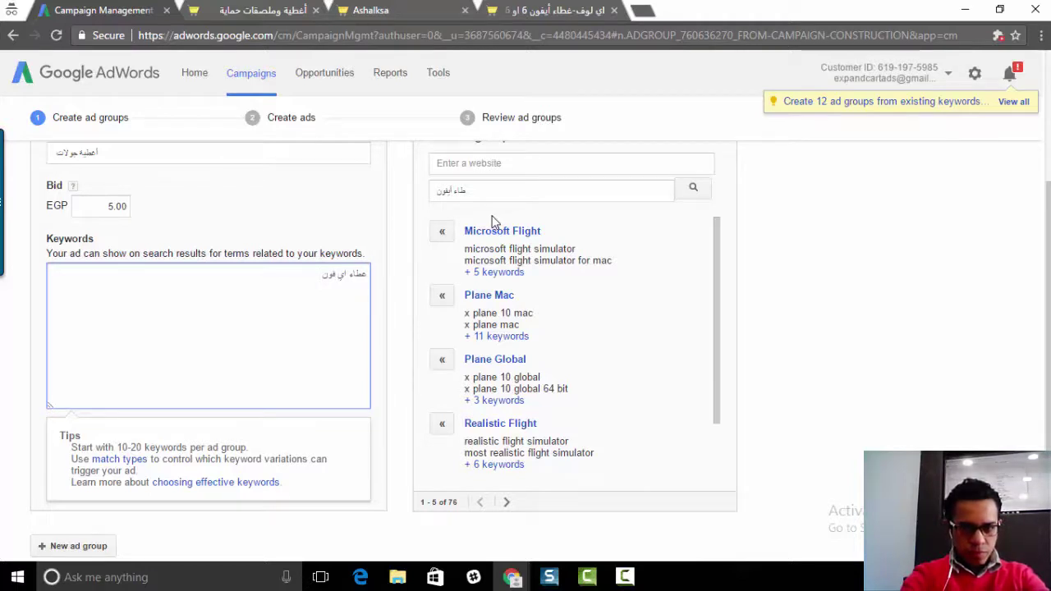
# Step: Search the ad group ideas for "غطاء اي فون", reusing the keyword from the ad group
pyautogui.moveTo(492, 190); pyautogui.dragTo(424, 188)
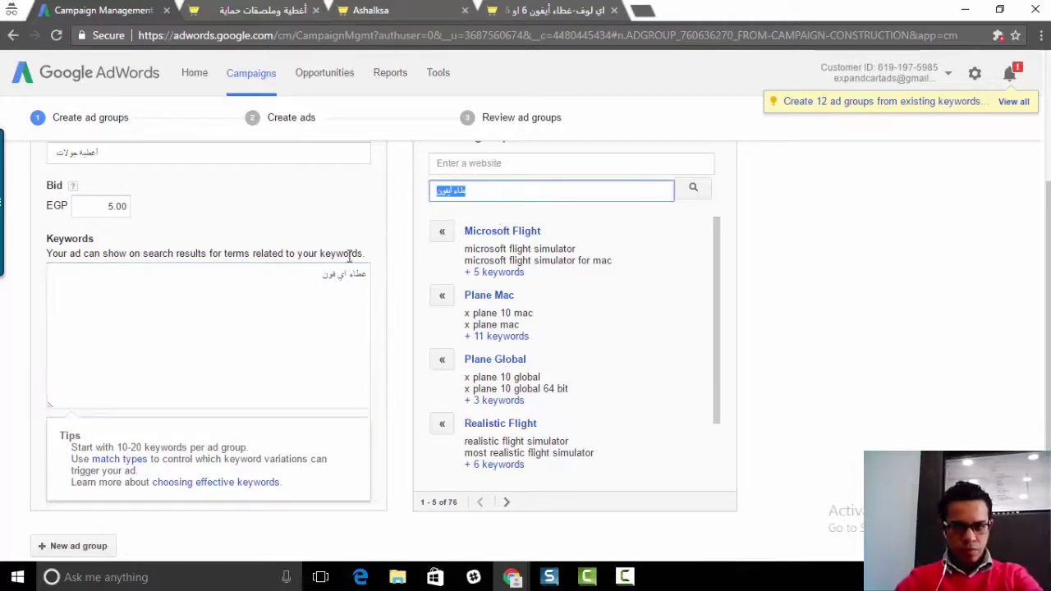
pyautogui.moveTo(321, 274); pyautogui.dragTo(439, 284)
pyautogui.hotkey('ctrl', 'c')
pyautogui.tripleClick(475, 188)
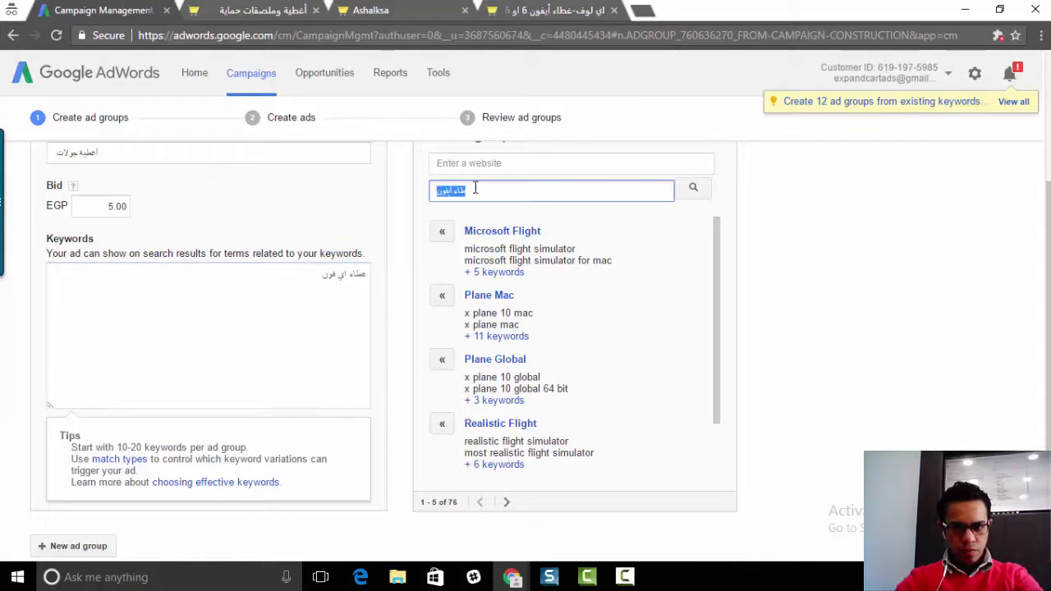
pyautogui.hotkey('ctrl', 'v')
pyautogui.click(690, 193)
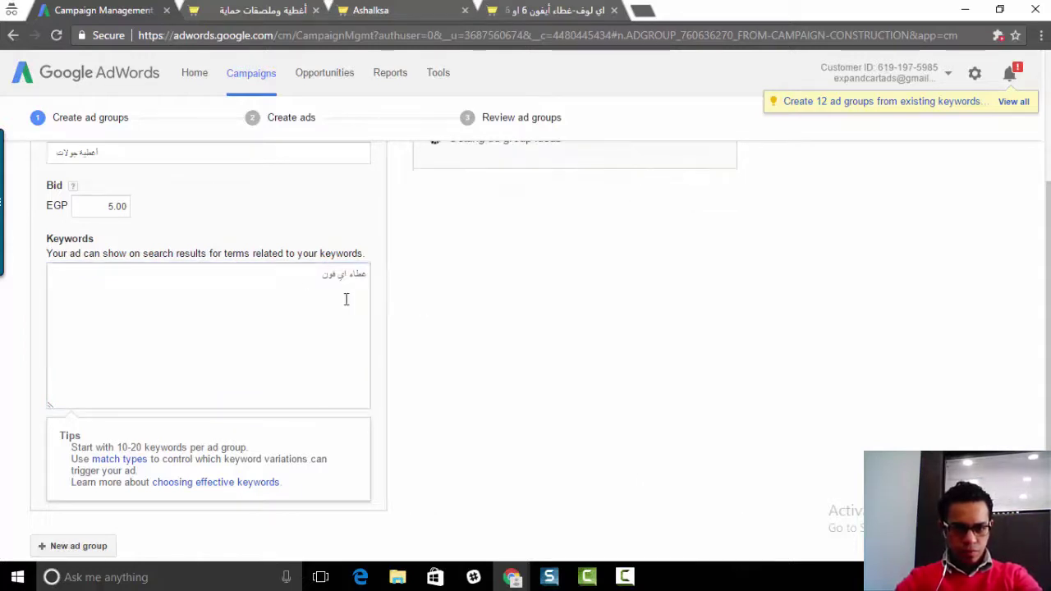
pyautogui.click(303, 280)
pyautogui.scroll(3, 599, 242)
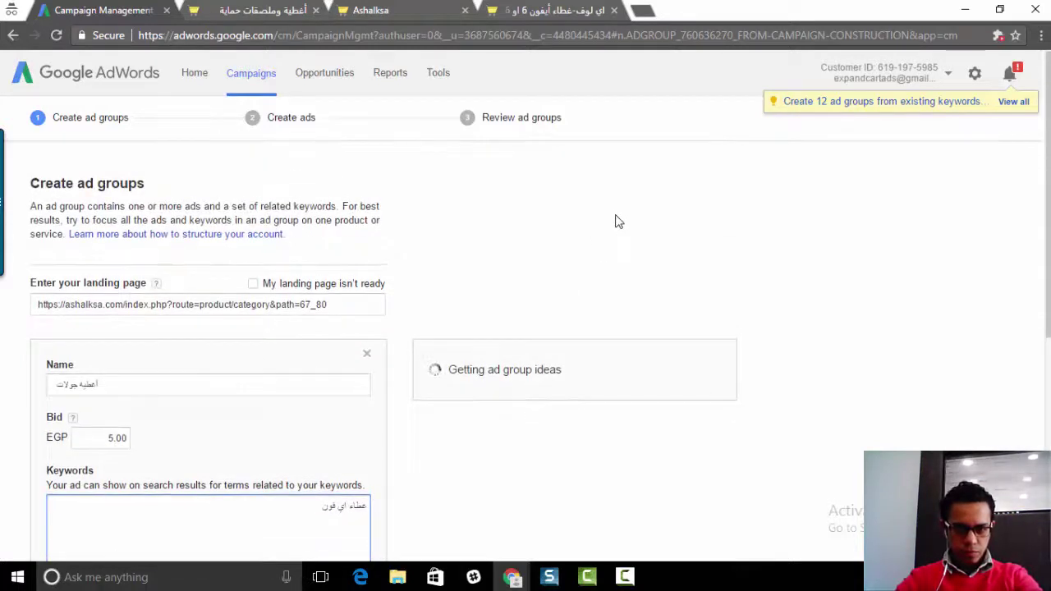
pyautogui.scroll(-2, 619, 221)
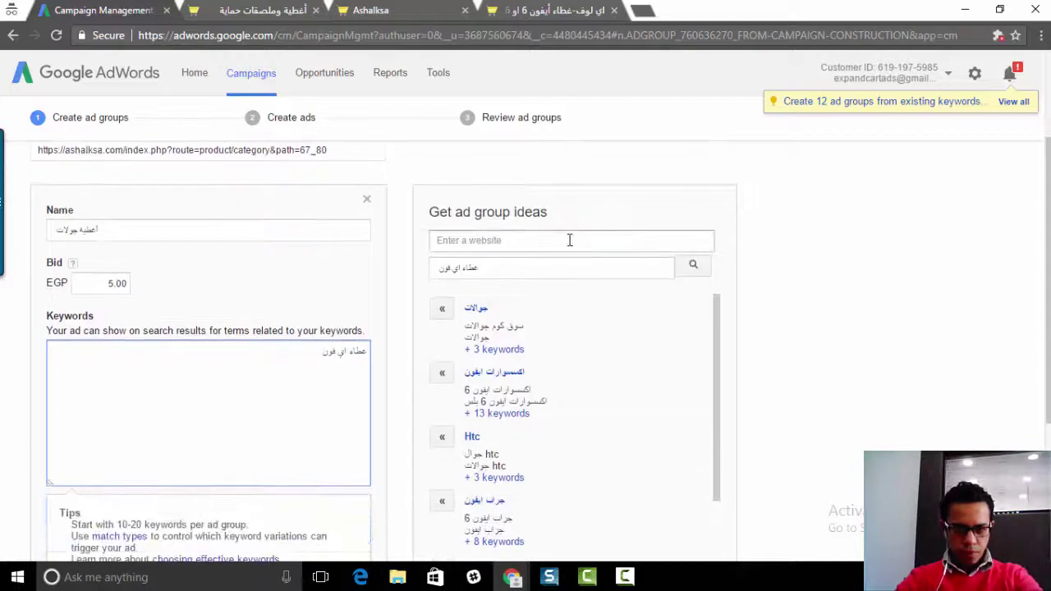
pyautogui.click(525, 269)
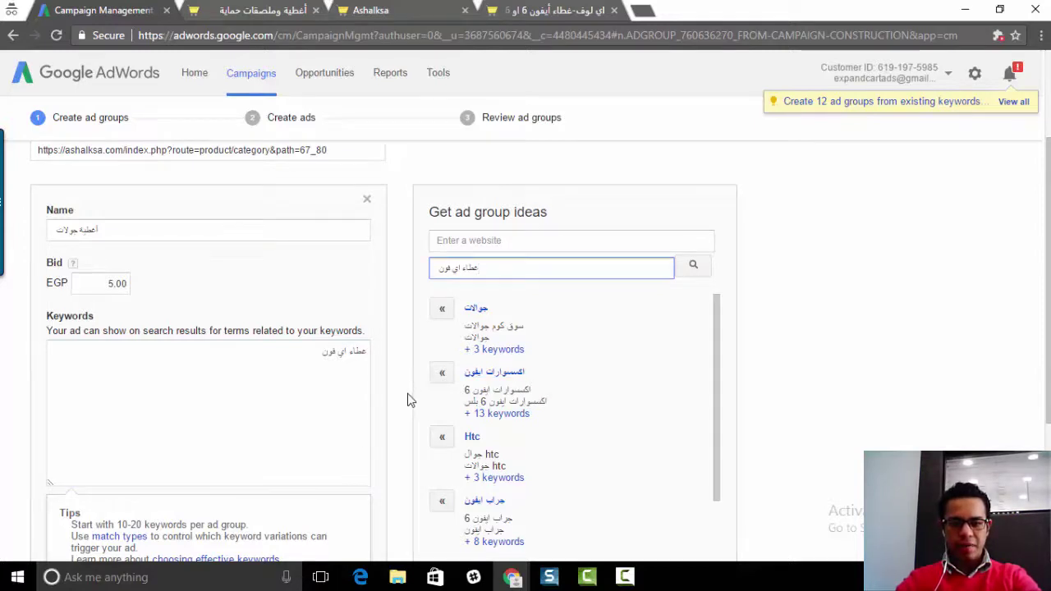
# Step: Add the "جراب ايفون" ad group idea to the campaign without its "جراب شاحن ايفون 6" keyword
pyautogui.scroll(-1, 407, 390)
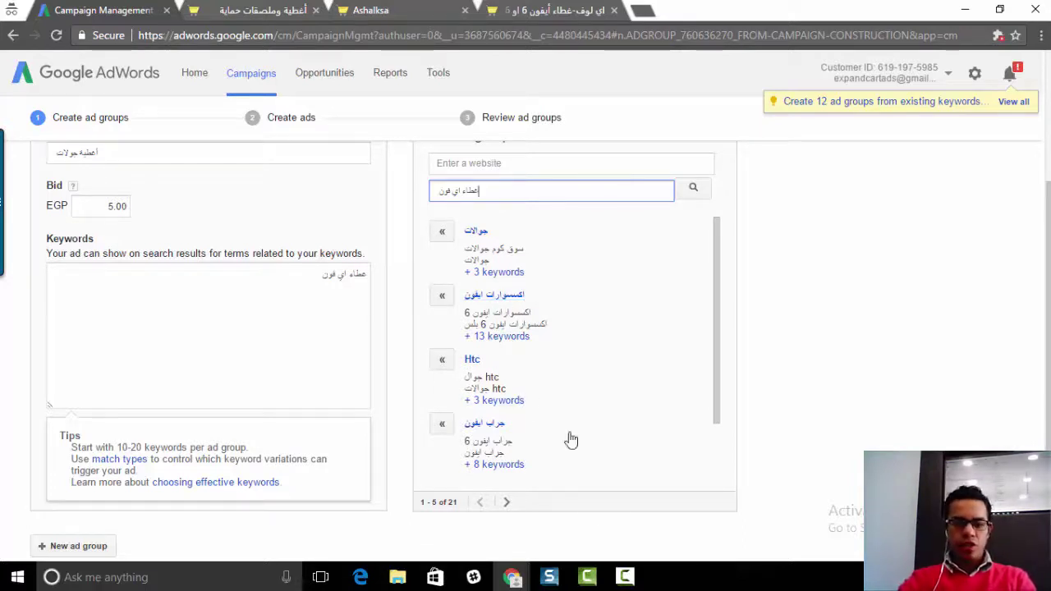
pyautogui.click(491, 466)
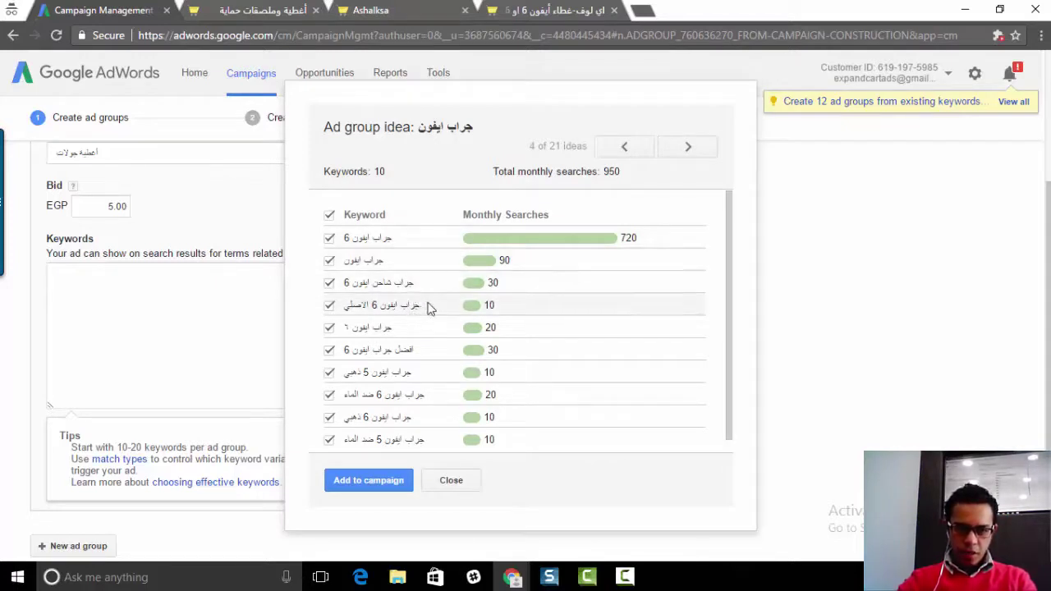
pyautogui.click(330, 283)
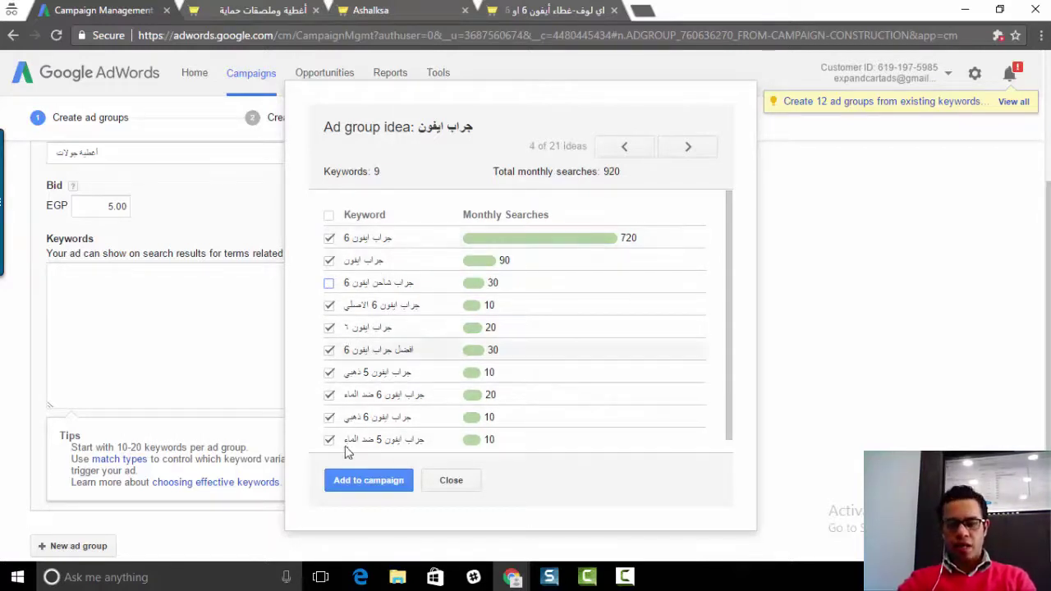
pyautogui.click(364, 484)
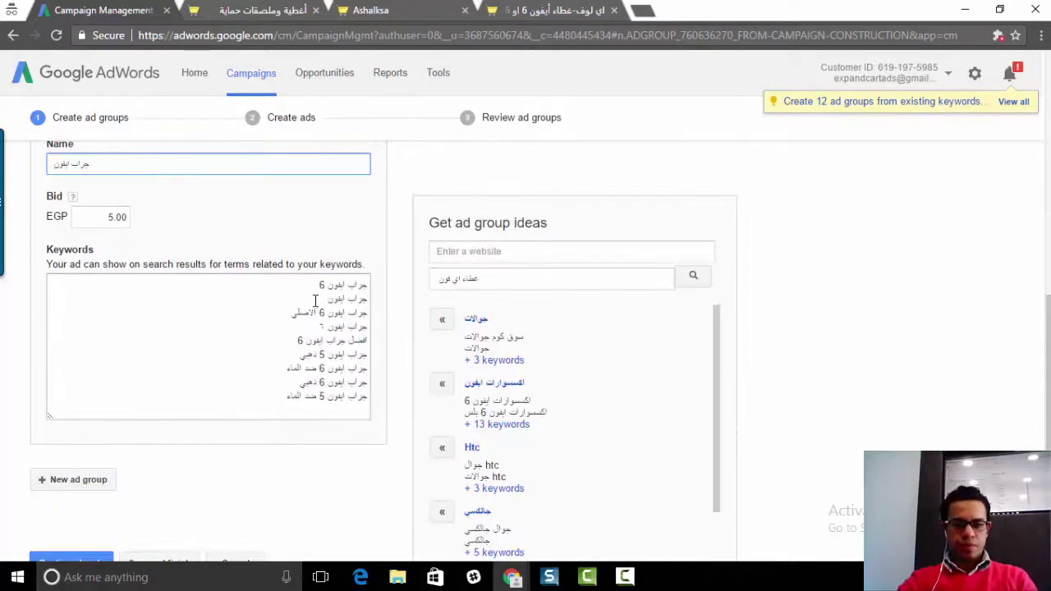
# Step: Compare the names, bids and keywords of the "أغطية جولات" and "جراب ايفون" ad groups
pyautogui.scroll(2, 315, 301)
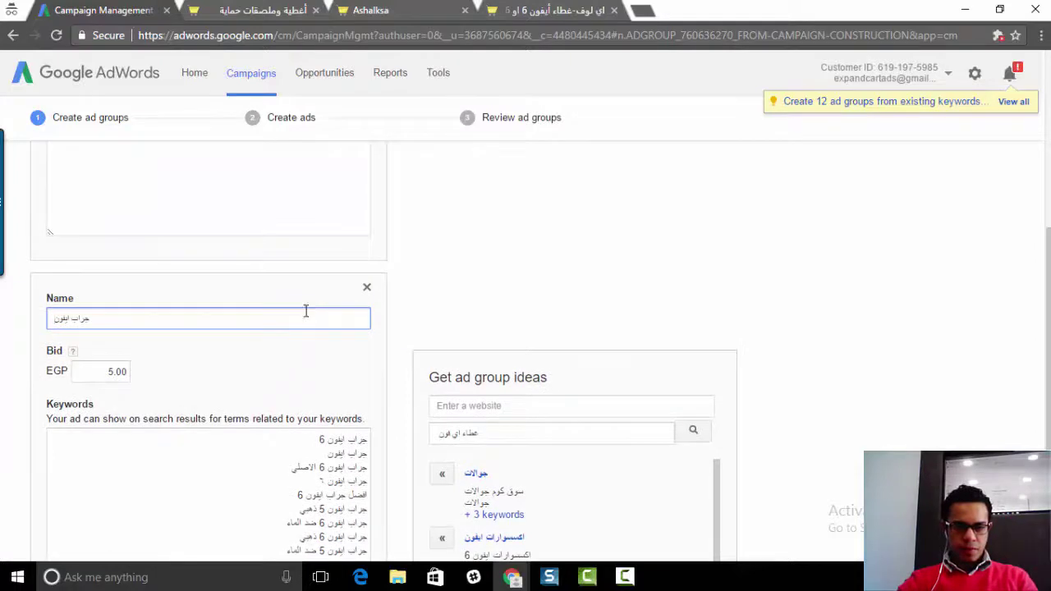
pyautogui.scroll(-3, 306, 312)
pyautogui.scroll(2, 263, 246)
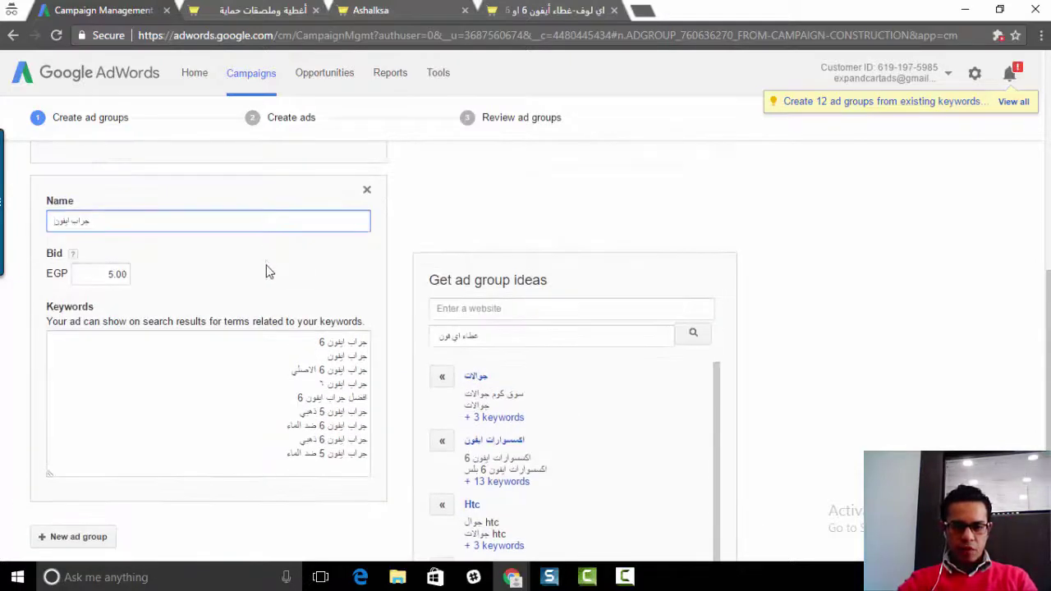
pyautogui.scroll(-2, 260, 281)
pyautogui.scroll(6, 265, 282)
pyautogui.scroll(-2, 275, 280)
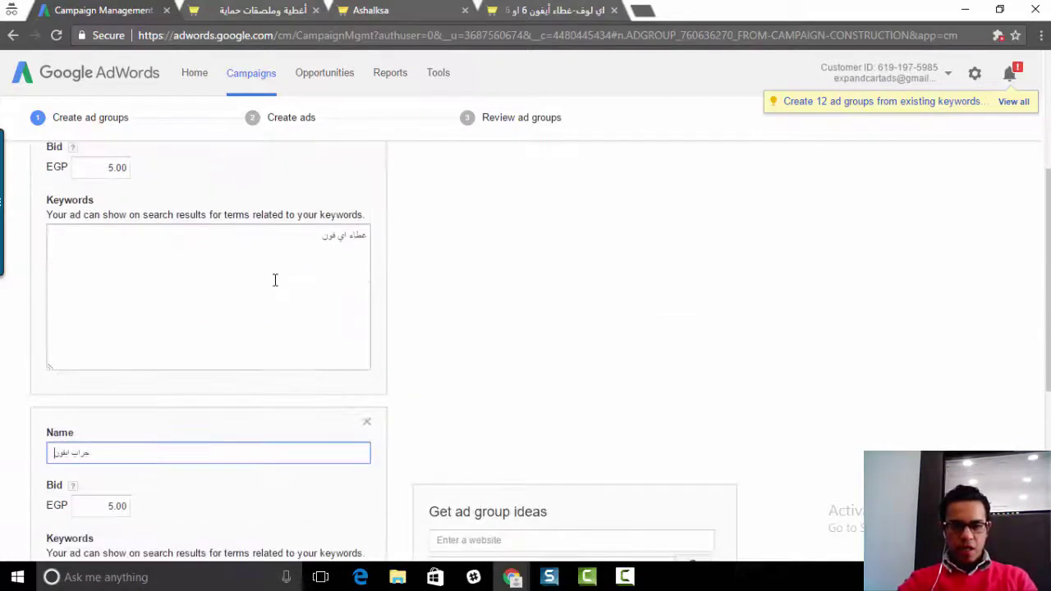
pyautogui.scroll(-3, 275, 280)
pyautogui.scroll(4, 235, 280)
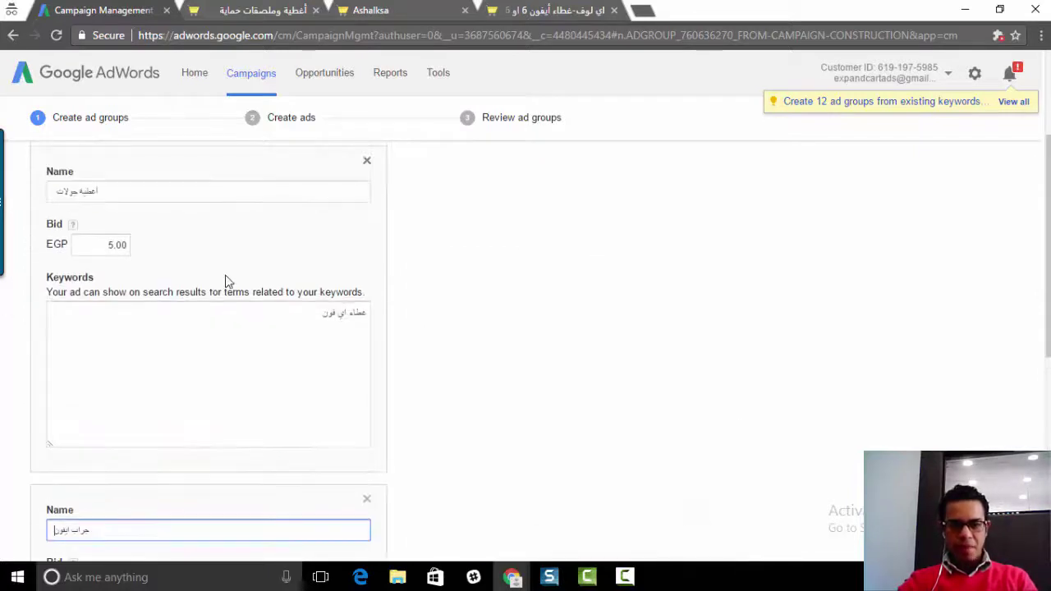
pyautogui.scroll(2, 230, 283)
pyautogui.scroll(-6, 230, 296)
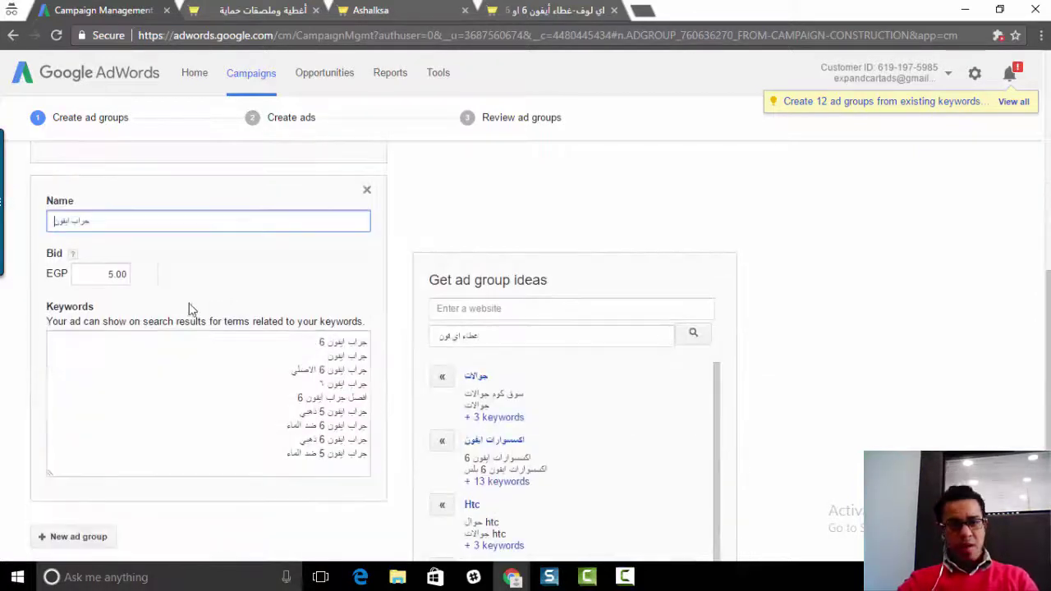
# Step: Remove the "أغطية جولات" ad group and keep "جراب ايفون"
pyautogui.scroll(4, 284, 336)
pyautogui.scroll(2, 370, 323)
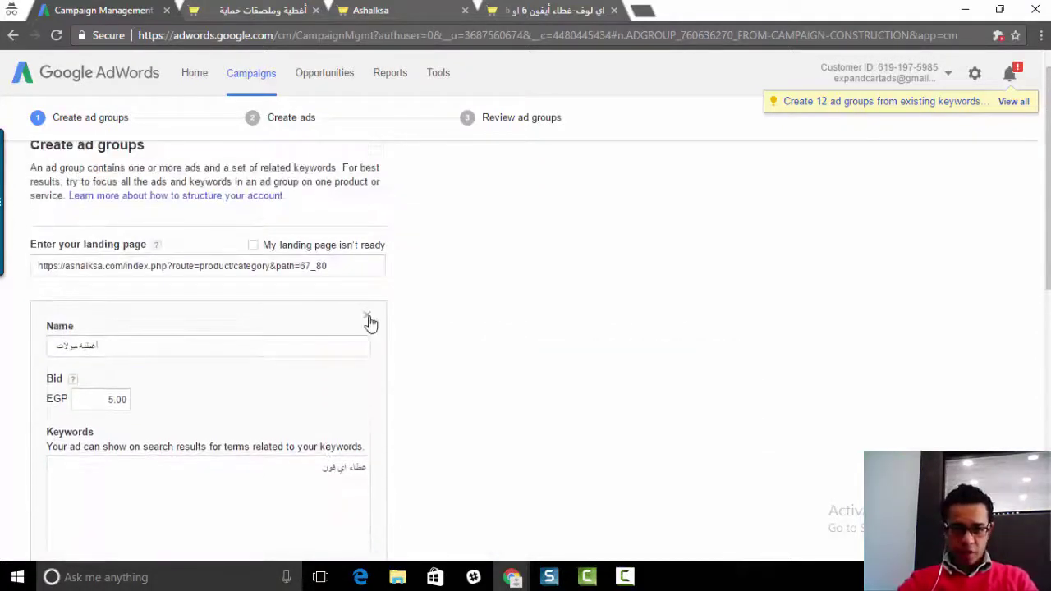
pyautogui.click(367, 317)
pyautogui.scroll(-1, 265, 335)
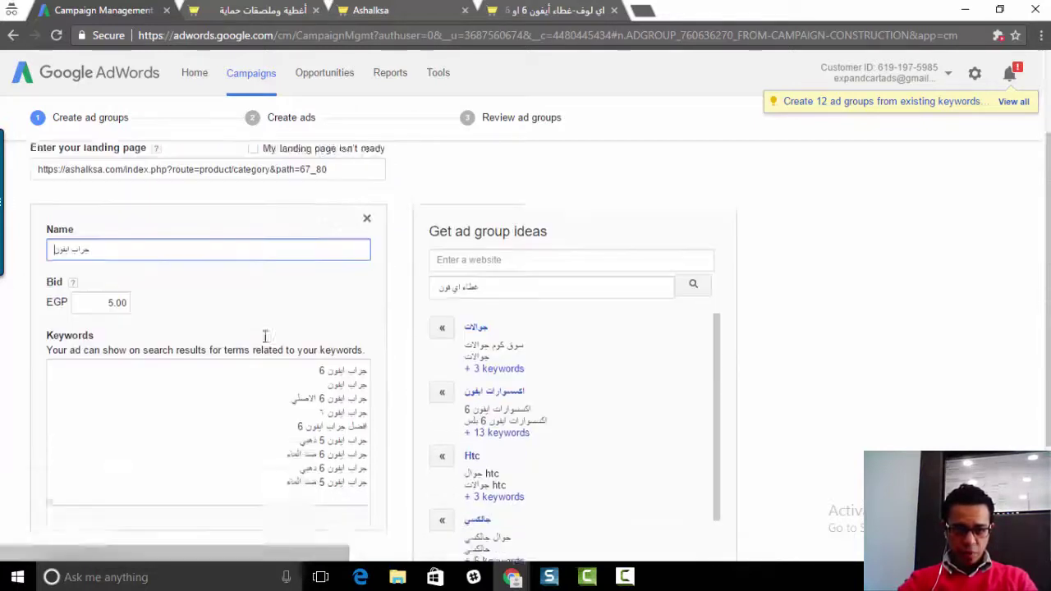
# Step: Add "اغطية ايفون" as a further keyword at the end of the "جراب ايفون" ad group's list
pyautogui.scroll(-1, 265, 337)
pyautogui.click(276, 315)
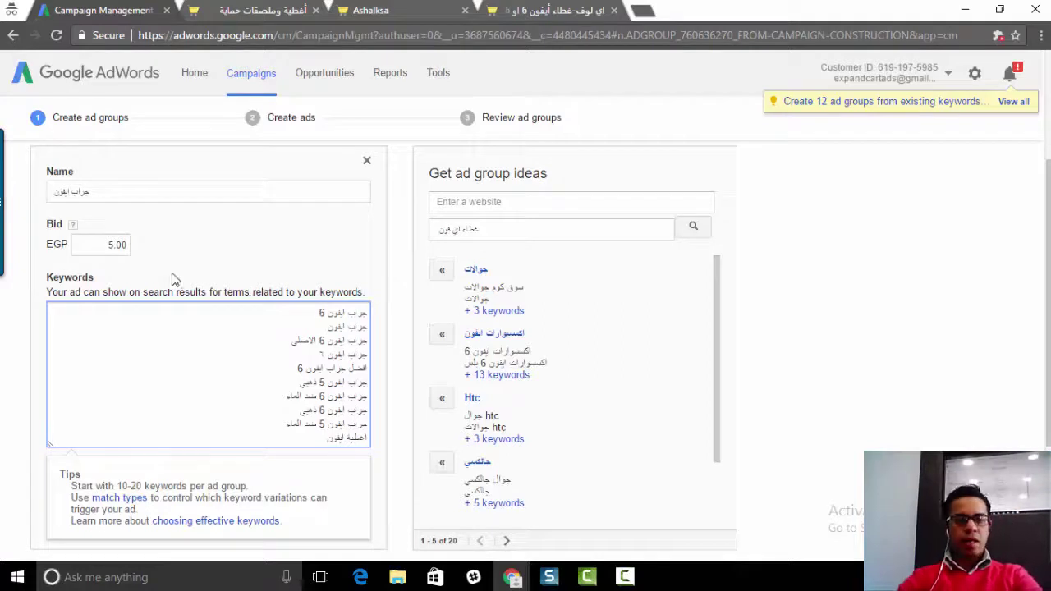
pyautogui.scroll(1, 257, 365)
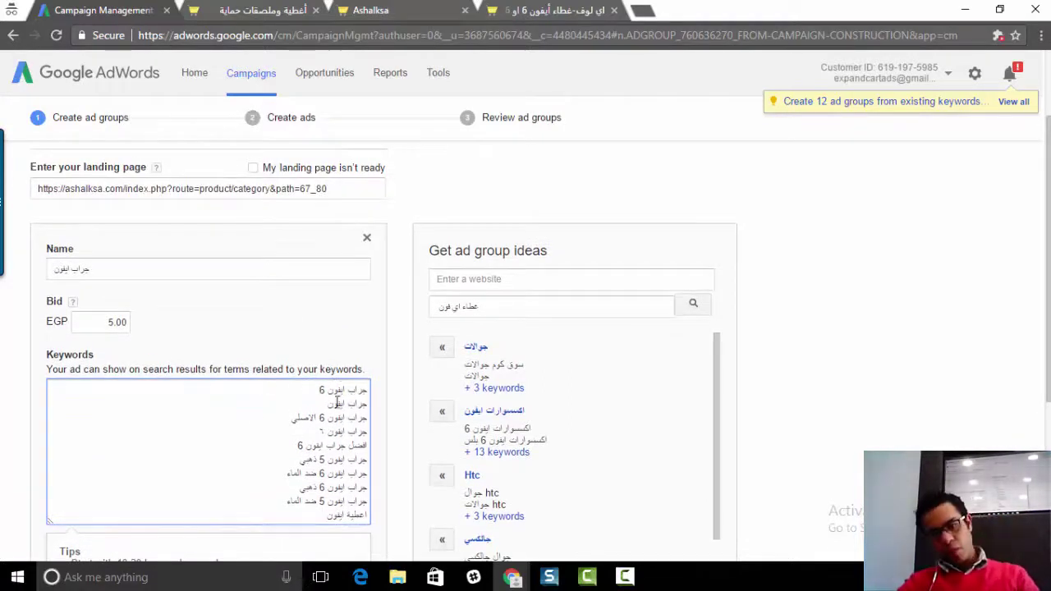
pyautogui.scroll(-1, 337, 403)
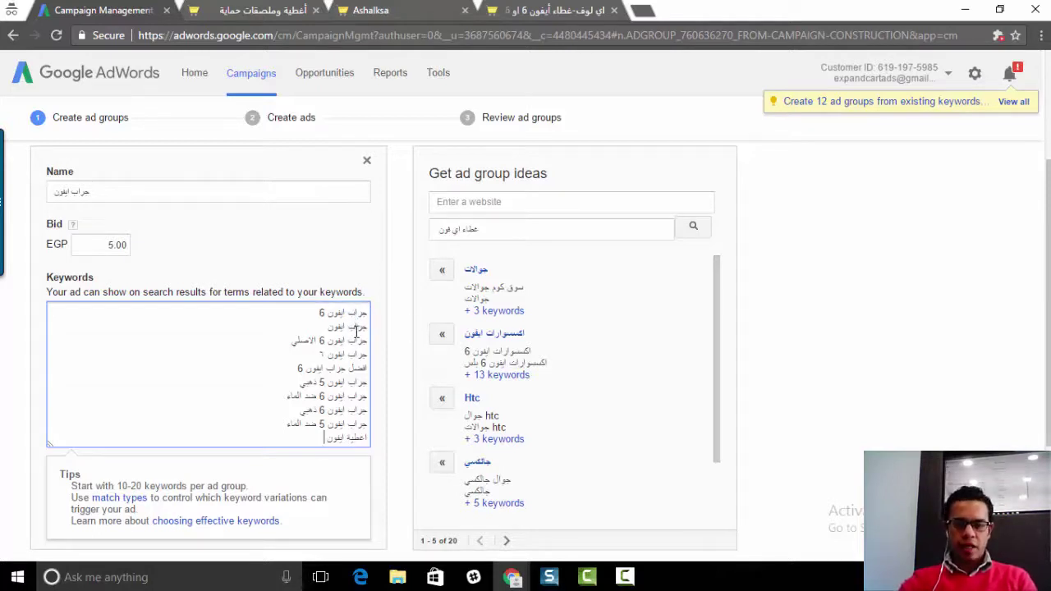
# Step: Look through the second set of ad group ideas and add "كفر للايفون" as another ad group
pyautogui.scroll(-3, 302, 433)
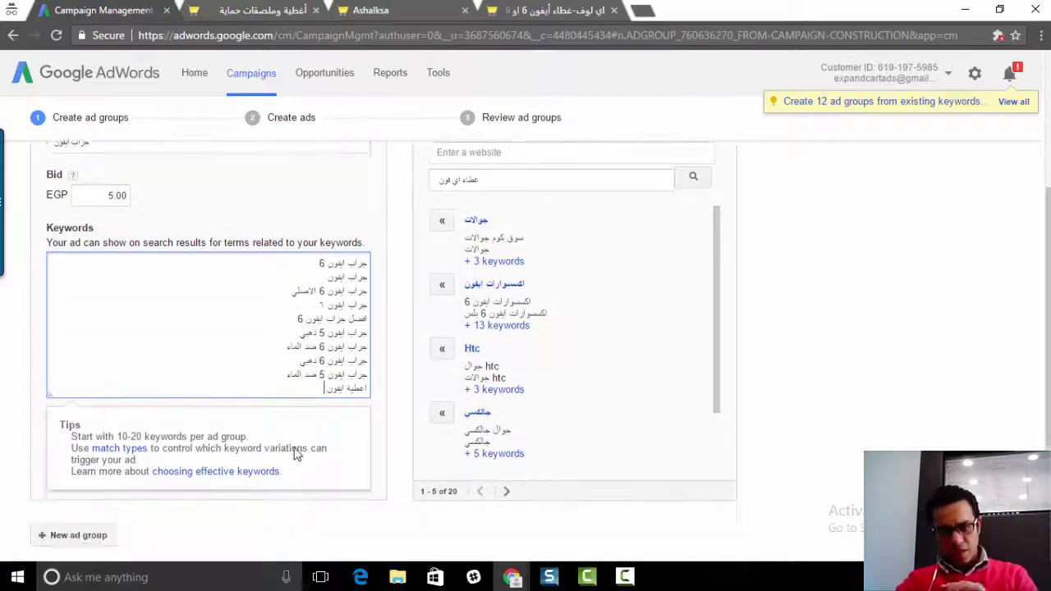
pyautogui.scroll(2, 422, 440)
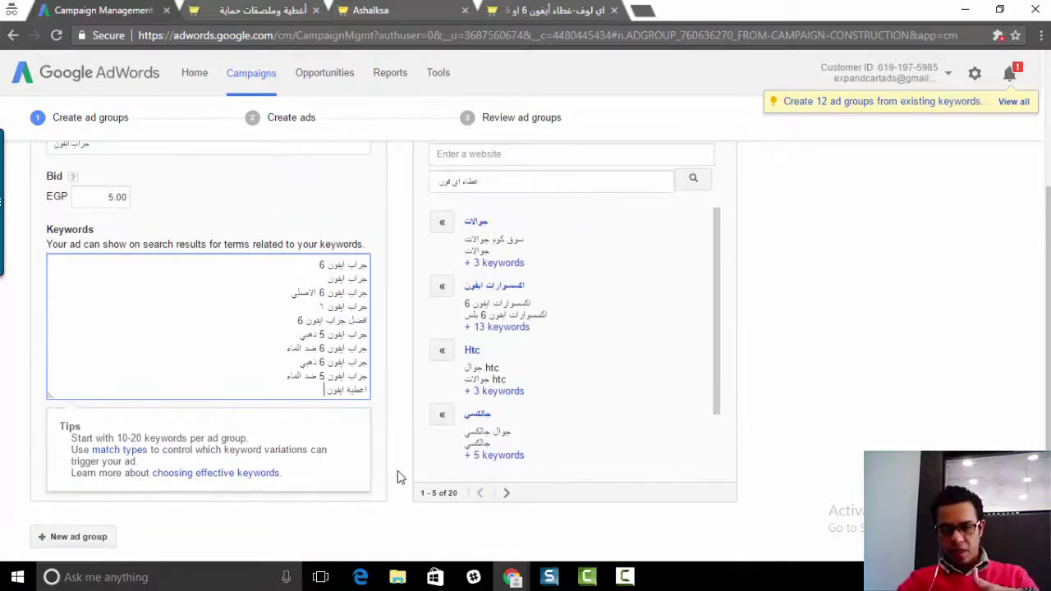
pyautogui.click(508, 494)
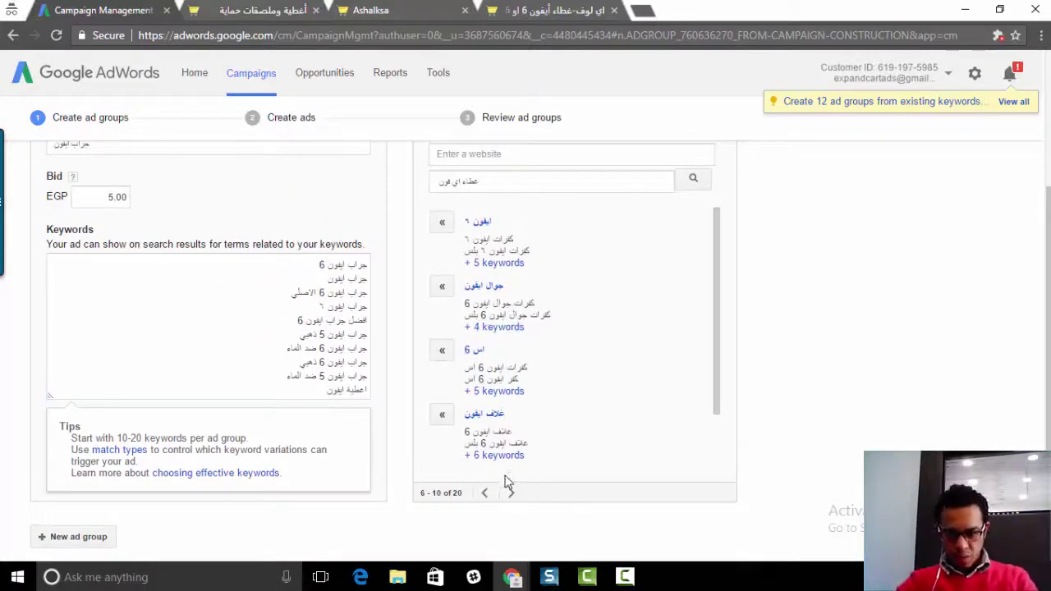
pyautogui.scroll(-3, 480, 443)
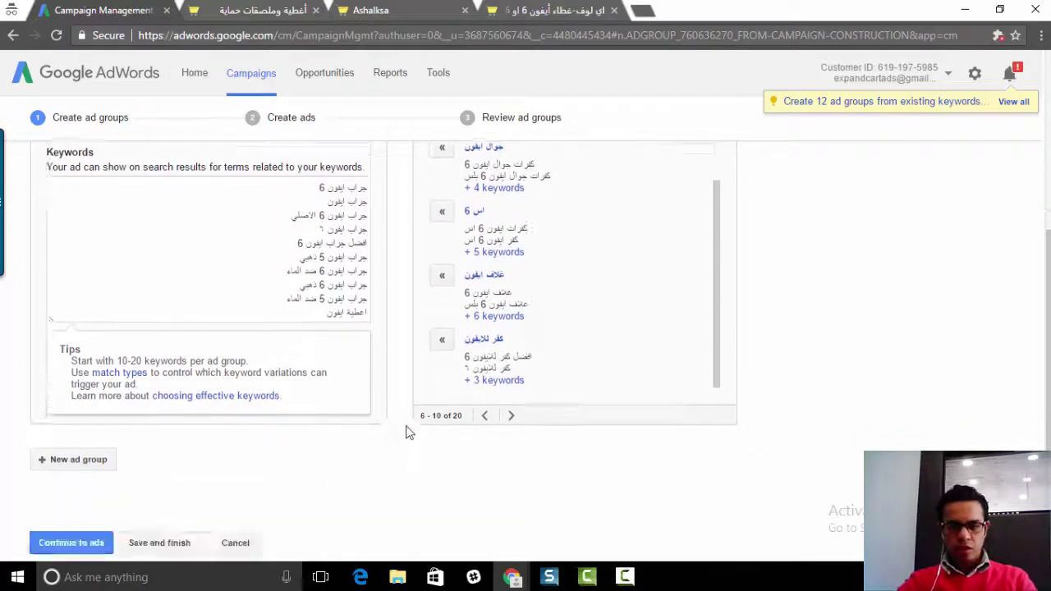
pyautogui.scroll(2, 406, 432)
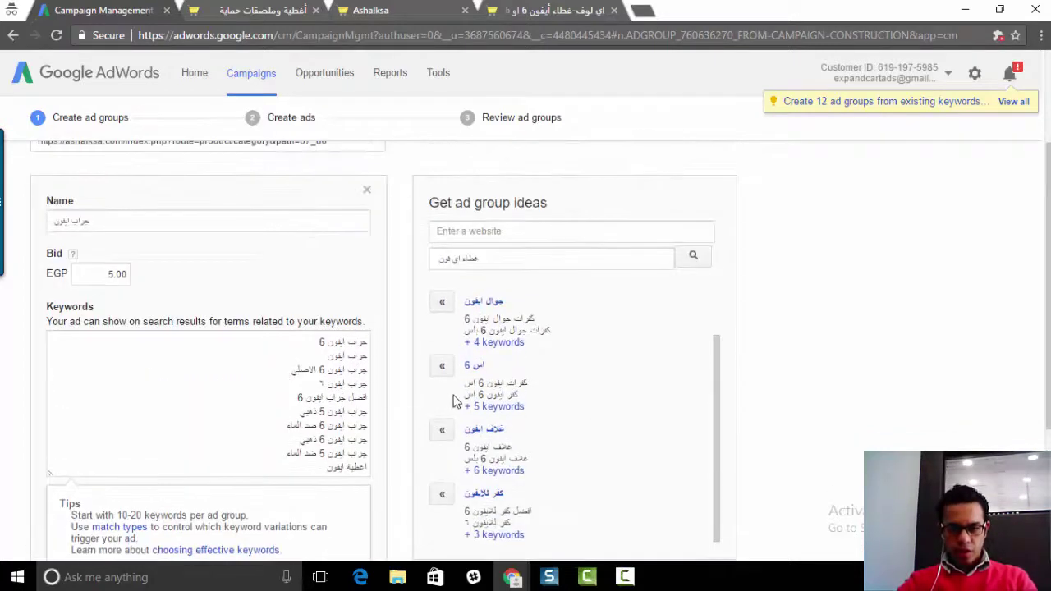
pyautogui.click(443, 495)
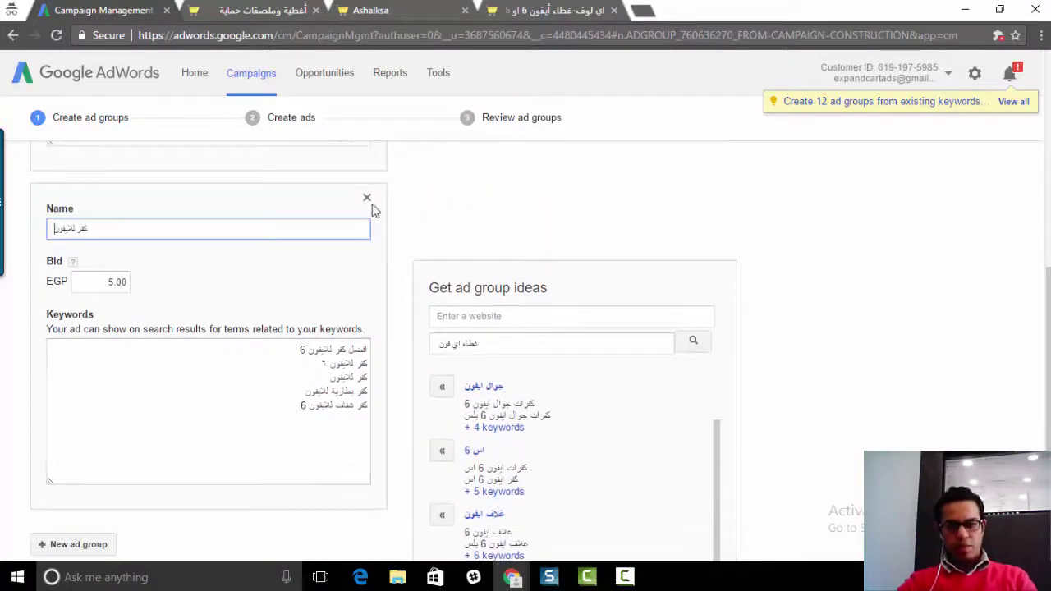
pyautogui.scroll(2, 320, 306)
pyautogui.scroll(3, 320, 306)
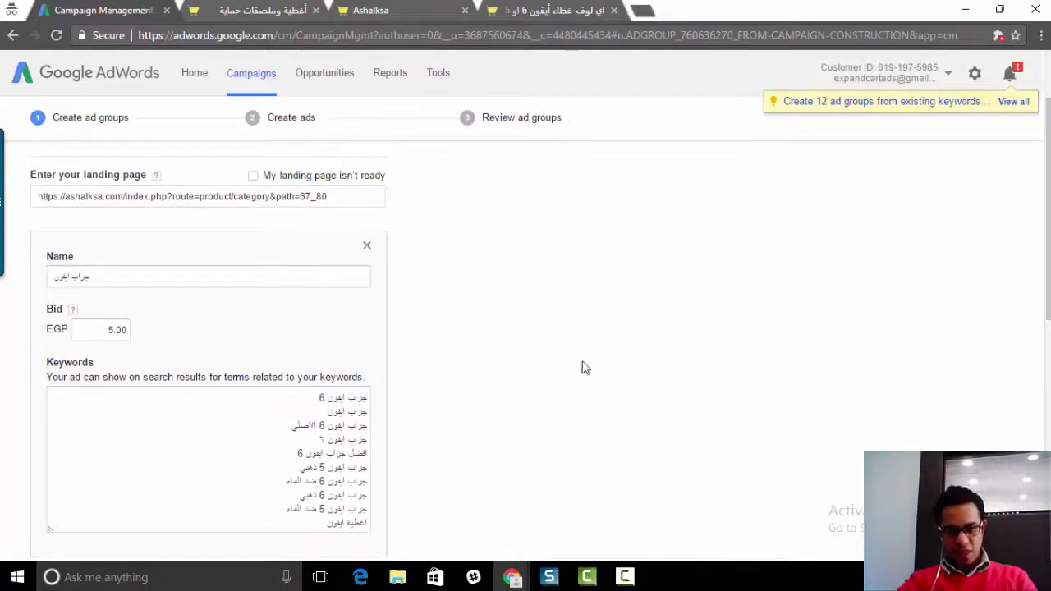
# Step: Compare the "جراب ايفون" and "كفر للايفون" ad groups with the store's home page and covers category page
pyautogui.scroll(-3, 577, 358)
pyautogui.scroll(-2, 575, 361)
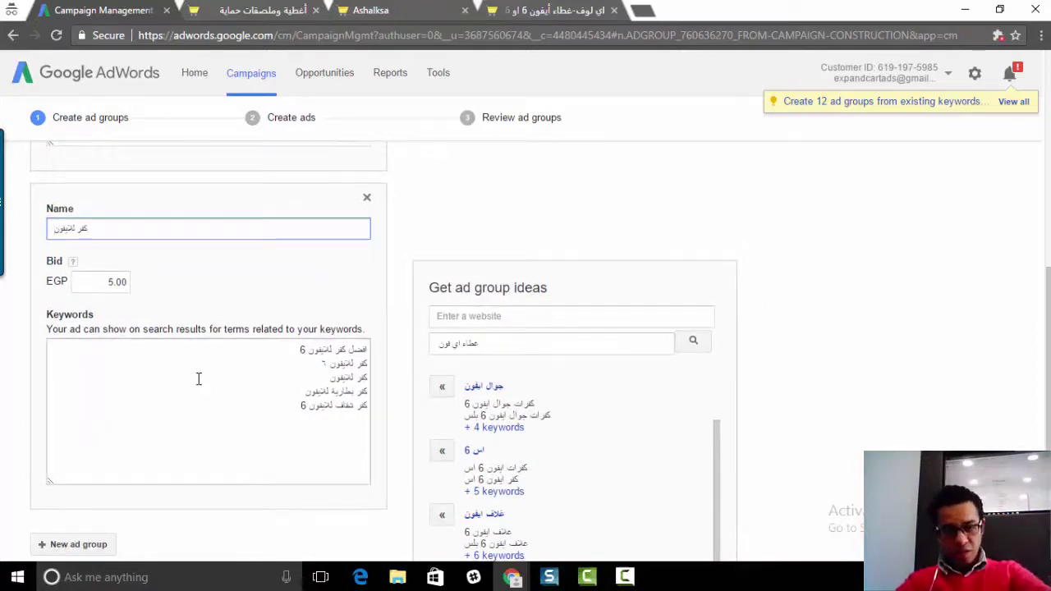
pyautogui.scroll(2, 195, 378)
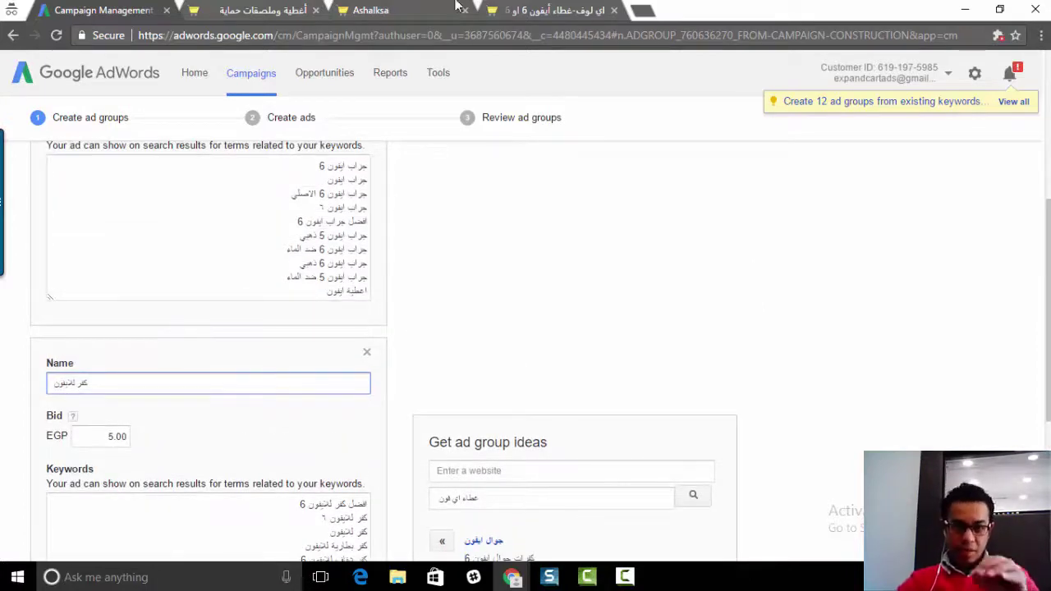
pyautogui.click(393, 15)
pyautogui.scroll(-2, 498, 66)
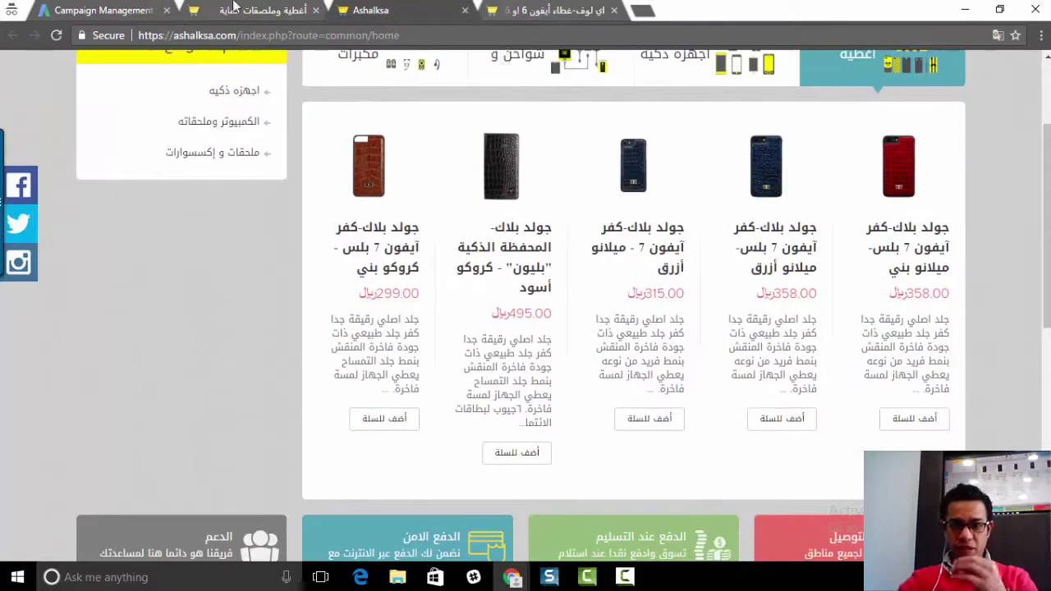
pyautogui.click(262, 9)
pyautogui.scroll(3, 286, 218)
pyautogui.click(125, 10)
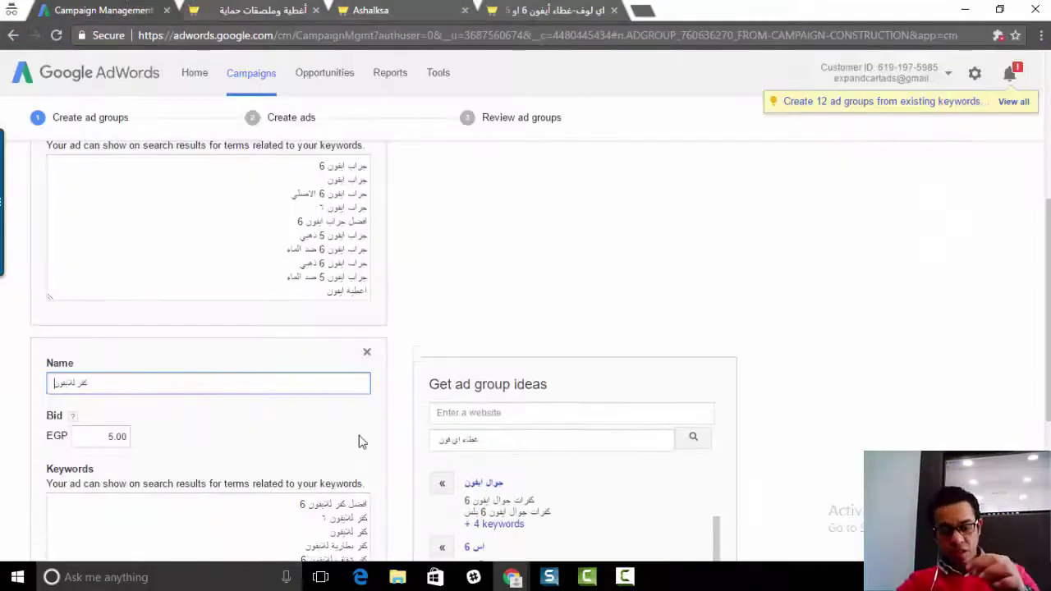
pyautogui.scroll(-3, 324, 343)
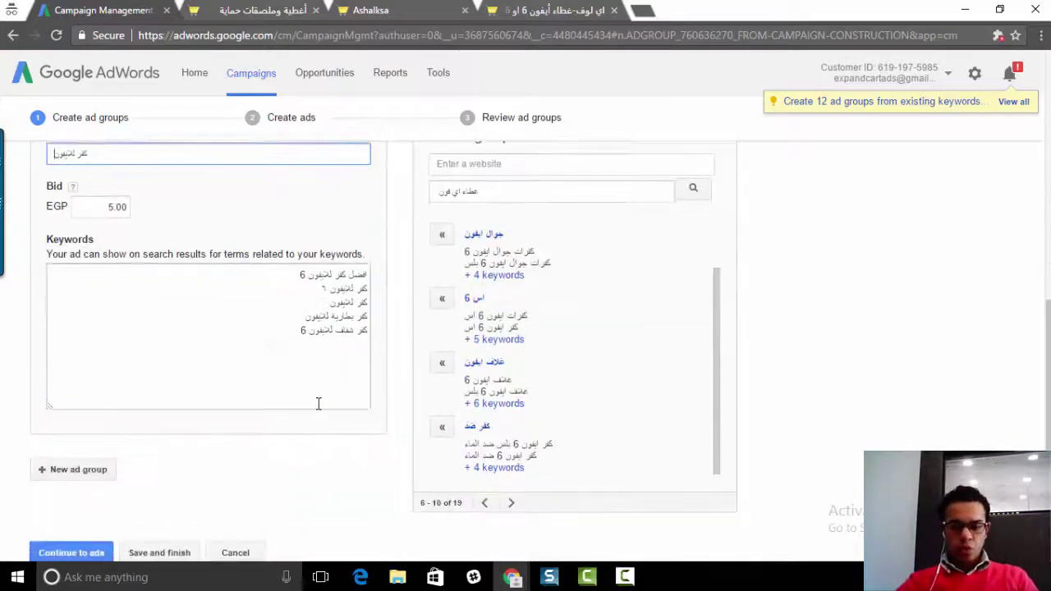
# Step: Move all keywords of the "كفر للايفون" ad group to the end of the "جراب ايفون" keyword list
pyautogui.moveTo(319, 366); pyautogui.dragTo(298, 349)
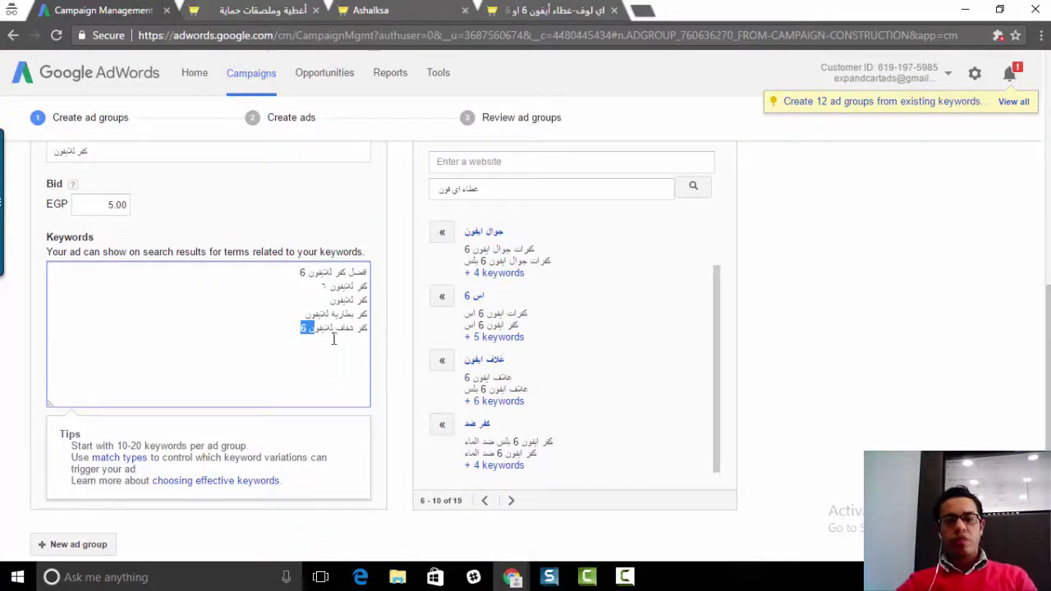
pyautogui.click(333, 340)
pyautogui.hotkey('ctrl', 'a')
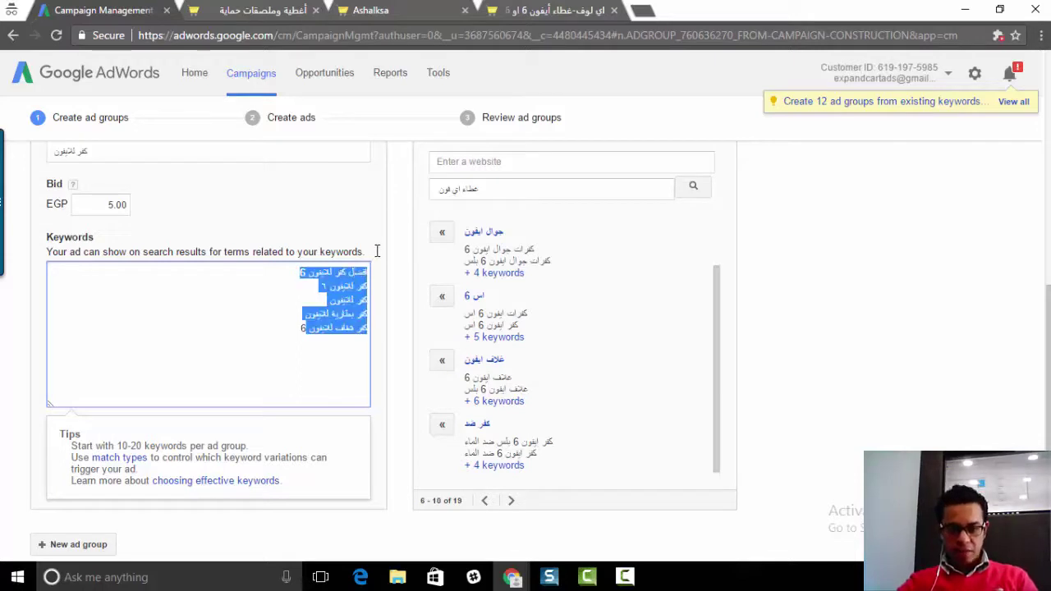
pyautogui.moveTo(291, 354); pyautogui.dragTo(374, 253)
pyautogui.hotkey('ctrl', 'x')
pyautogui.scroll(4, 354, 271)
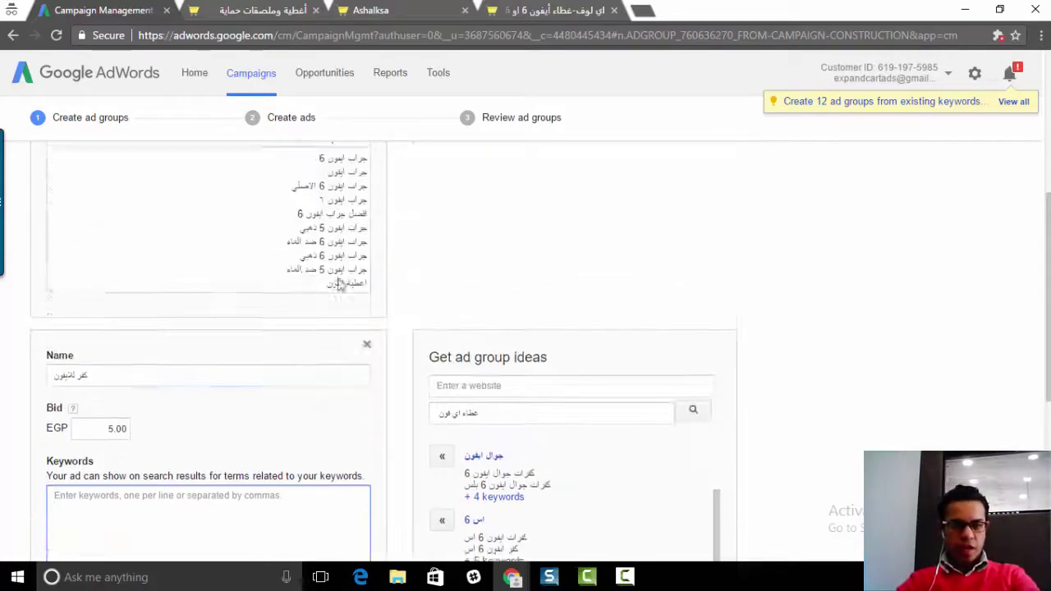
pyautogui.click(294, 285)
pyautogui.hotkey('ctrl', 'v')
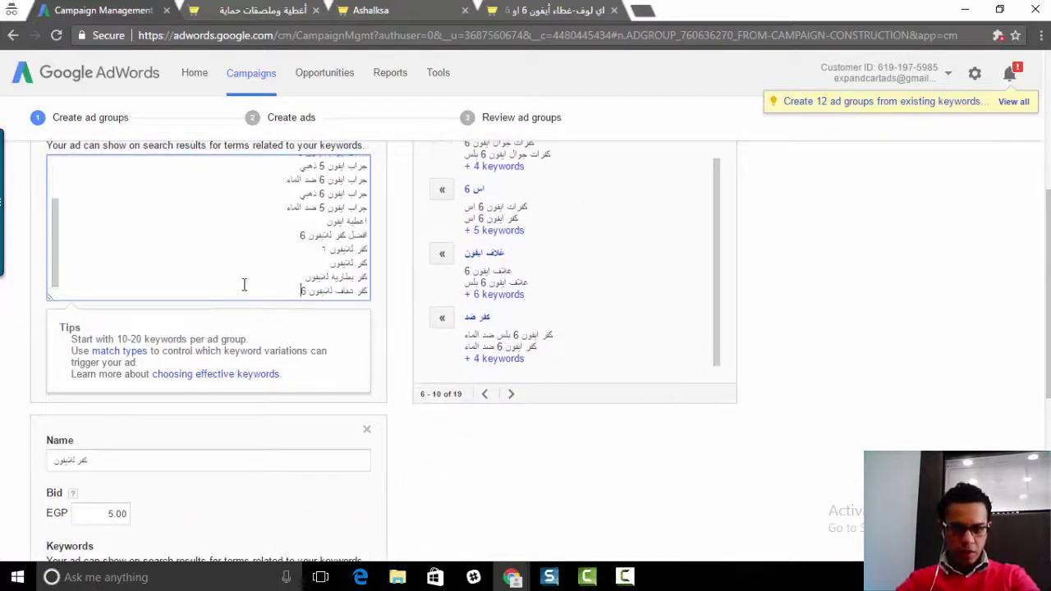
# Step: Remove the emptied "كفر للايفون" ad group and continue to creating ads for "جراب ايفون"
pyautogui.scroll(-3, 326, 342)
pyautogui.click(367, 205)
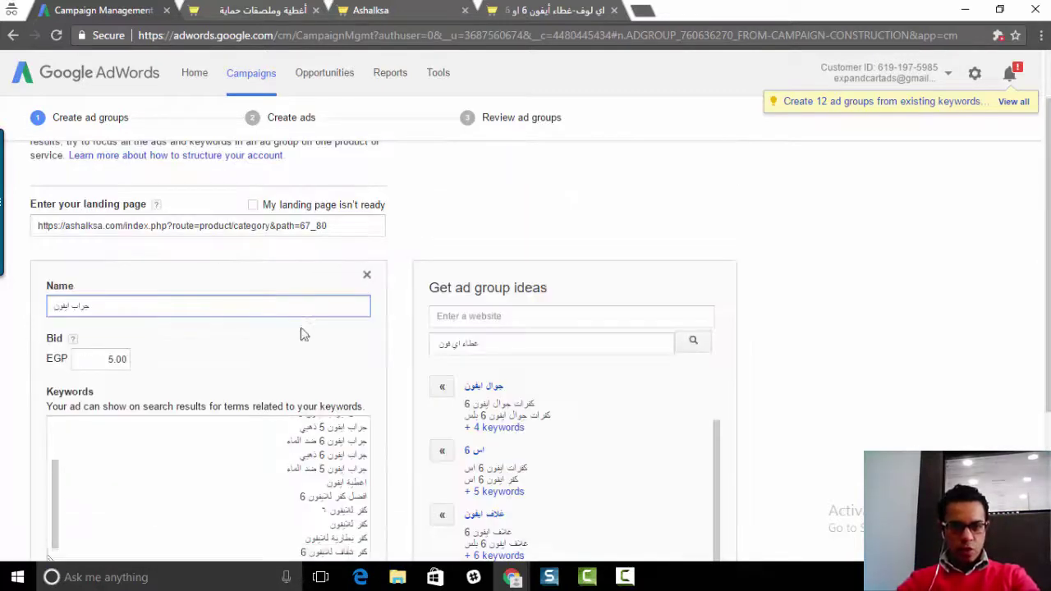
pyautogui.scroll(-3, 300, 333)
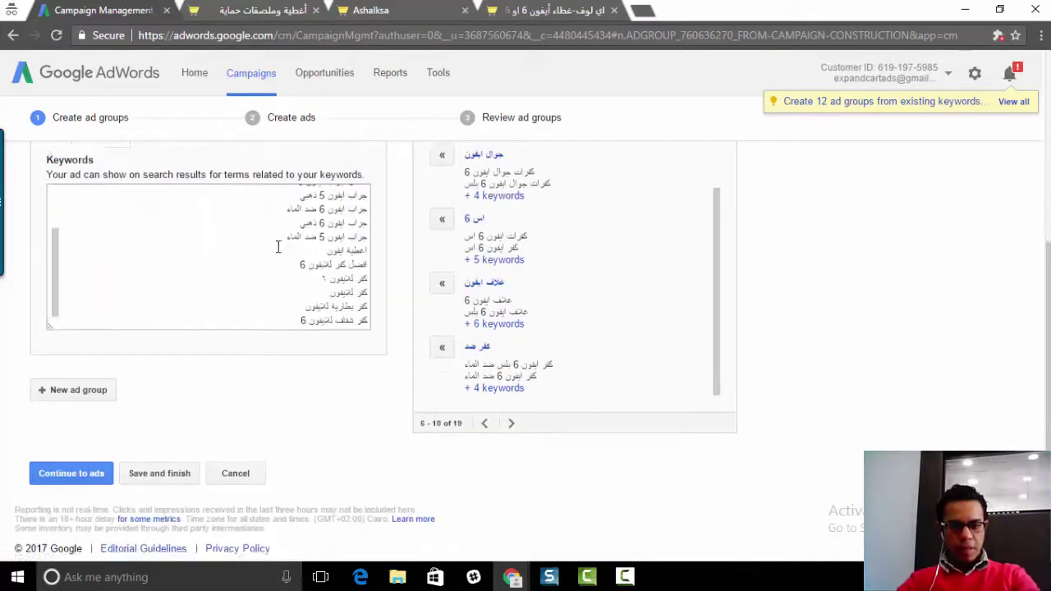
pyautogui.click(85, 465)
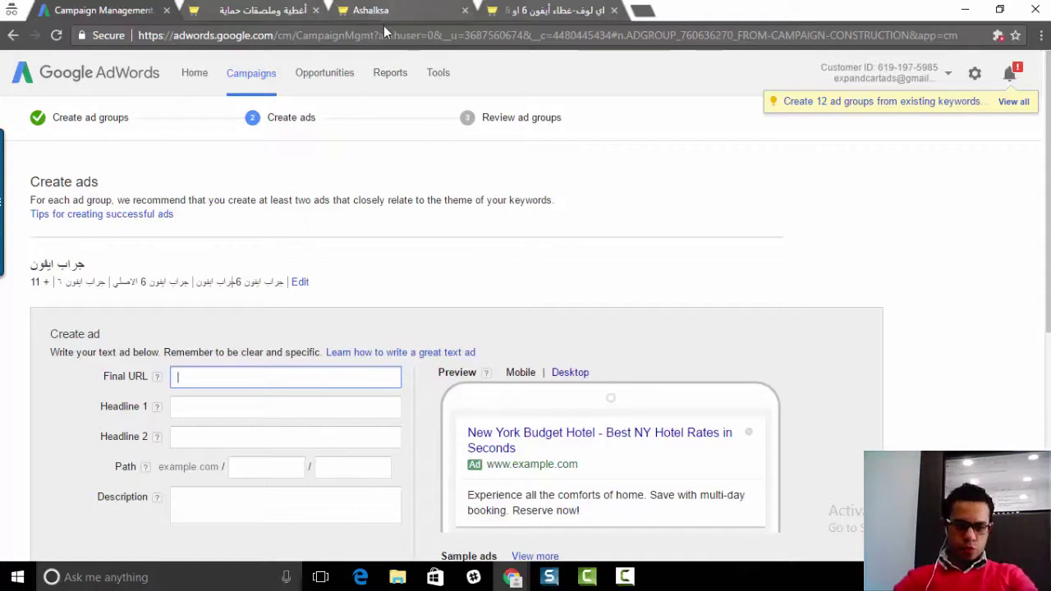
# Step: Copy the store's covers category page address and enter it as the ad's final URL
pyautogui.scroll(-2, 526, 377)
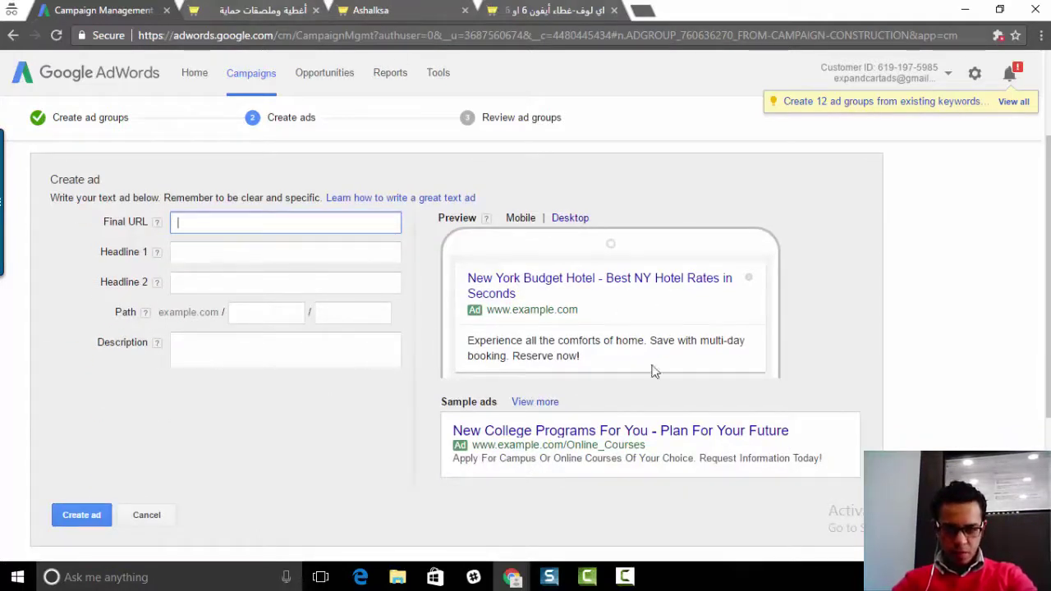
pyautogui.scroll(2, 654, 383)
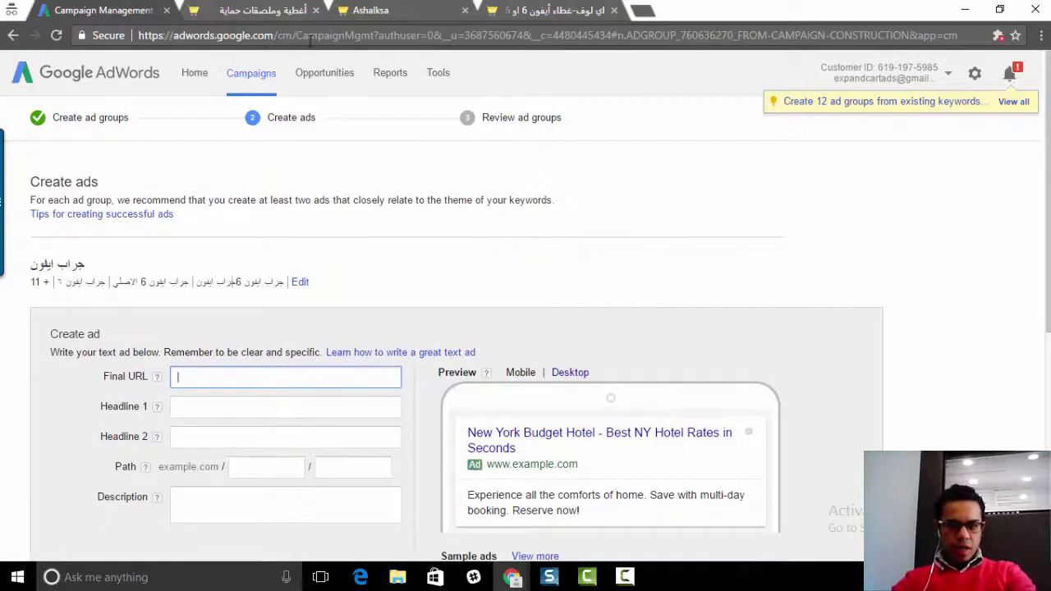
pyautogui.click(247, 12)
pyautogui.click(355, 36)
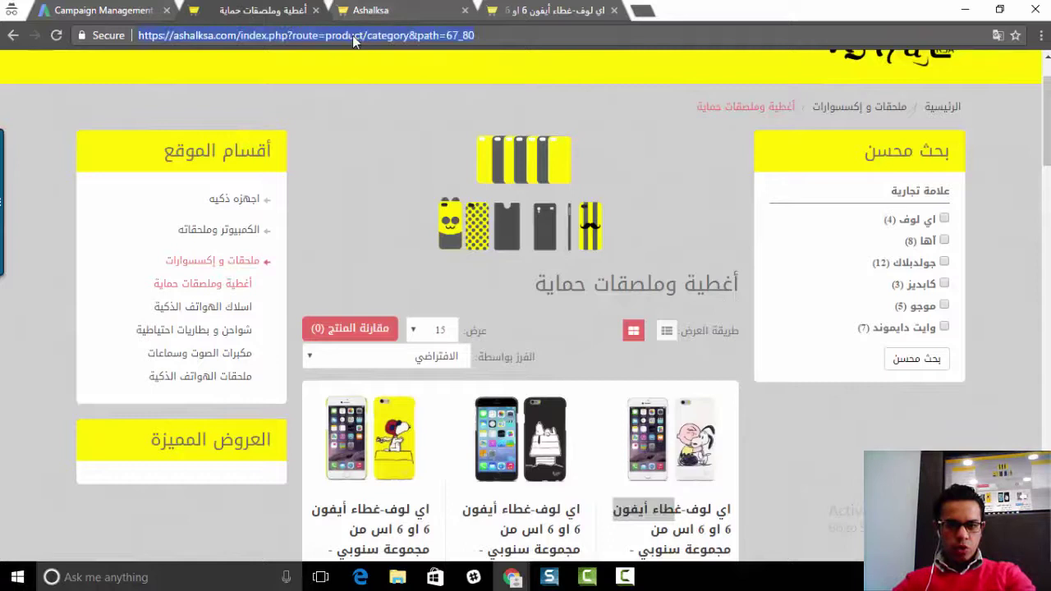
pyautogui.hotkey('ctrl', 'c')
pyautogui.click(95, 10)
pyautogui.hotkey('ctrl', 'v')
# Step: Enter "أفضل كفرات اي فون السعوديه" as the ad's Headline 1
pyautogui.click(230, 409)
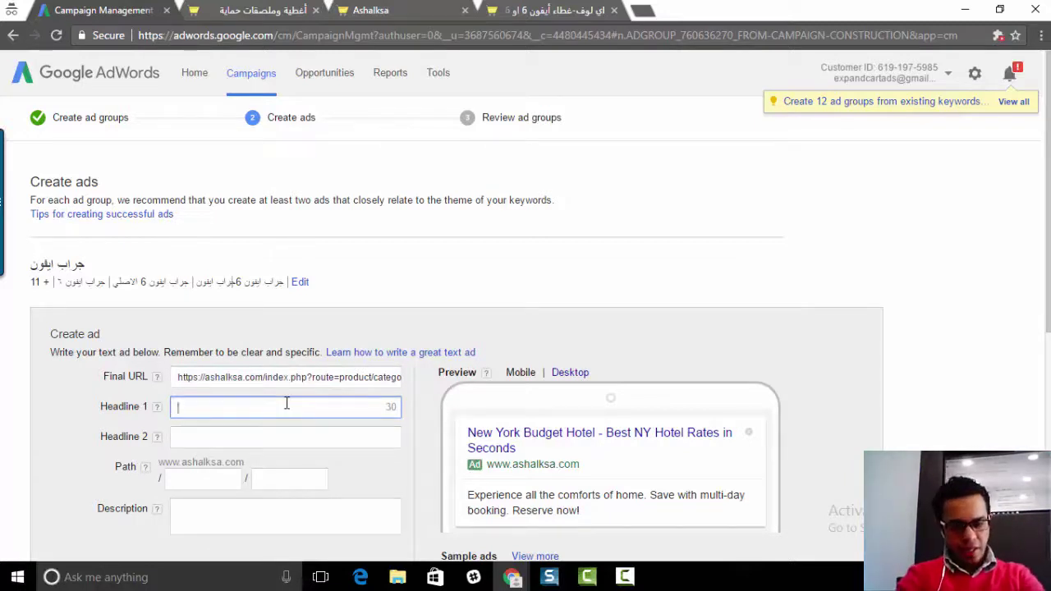
pyautogui.hotkey('ctrl', 'v')
pyautogui.press('BackSpace')
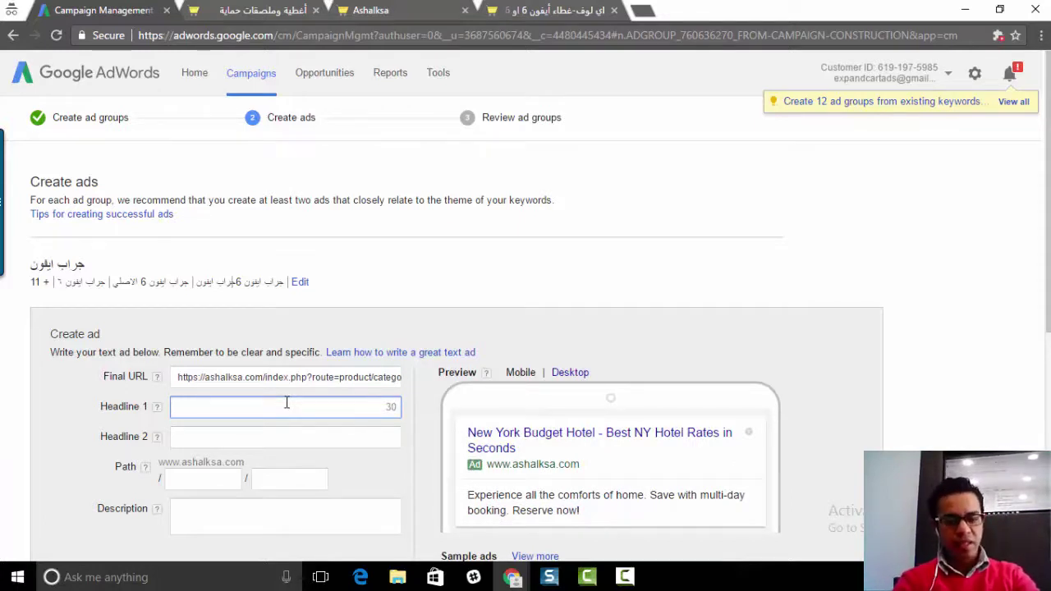
pyautogui.write('افضل')
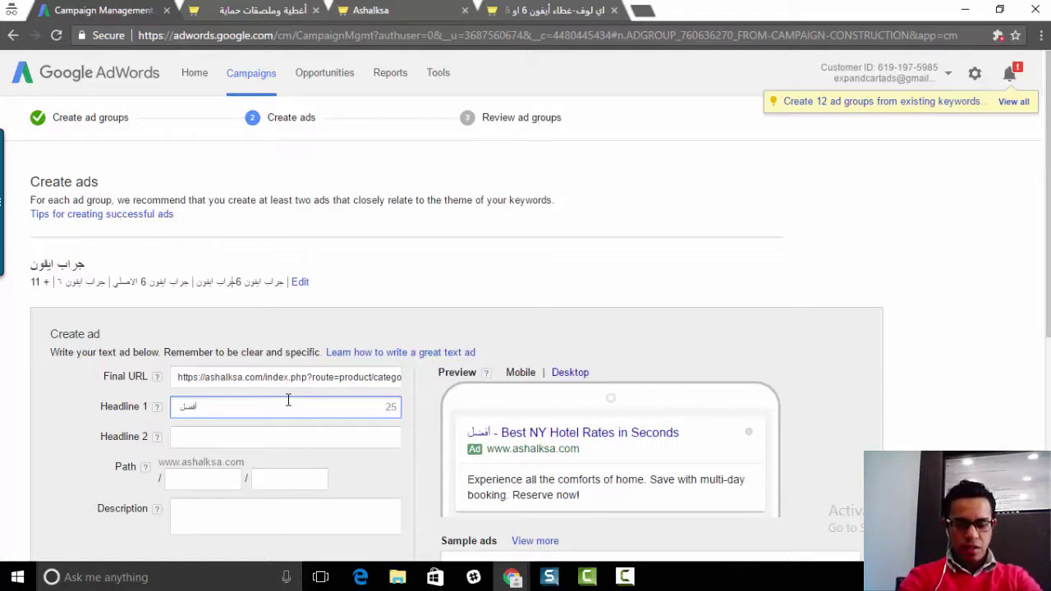
pyautogui.write('كفرات ')
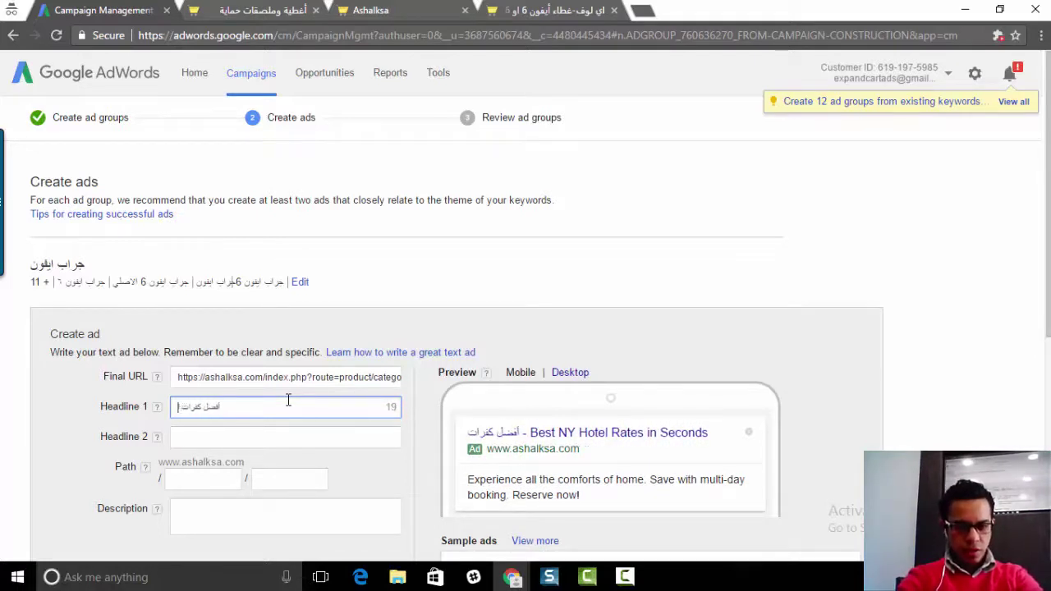
pyautogui.write('اي فون في')
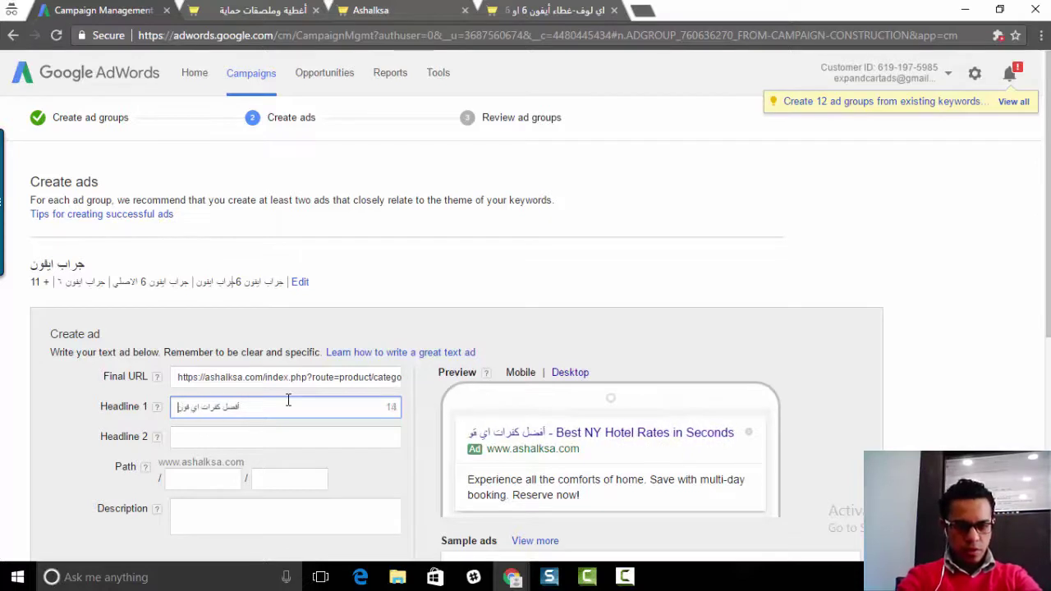
pyautogui.press('BackSpace')
pyautogui.press('BackSpace')
pyautogui.write('الس')
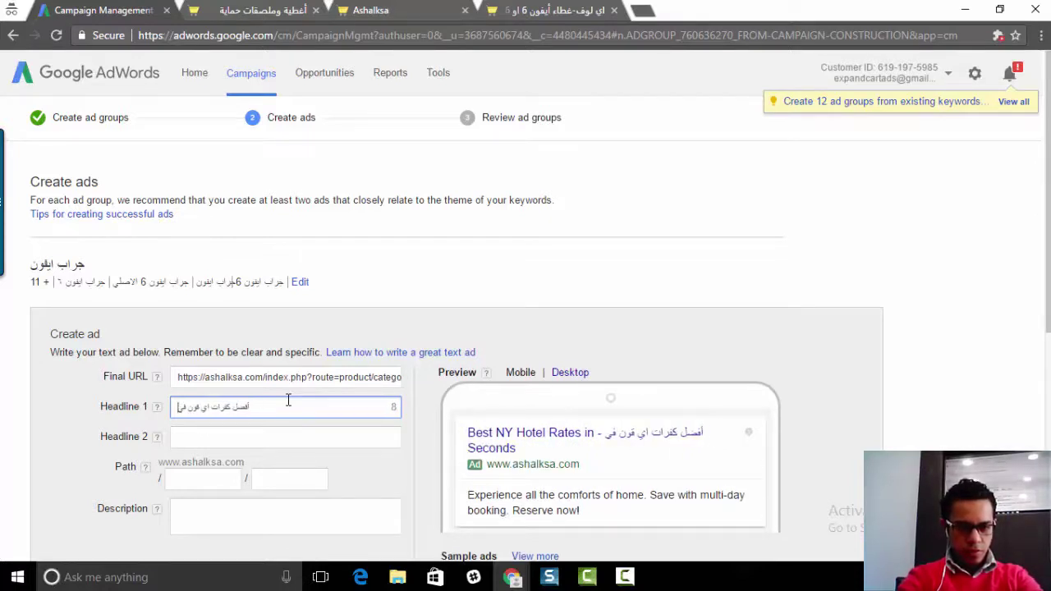
pyautogui.write('عوديه')
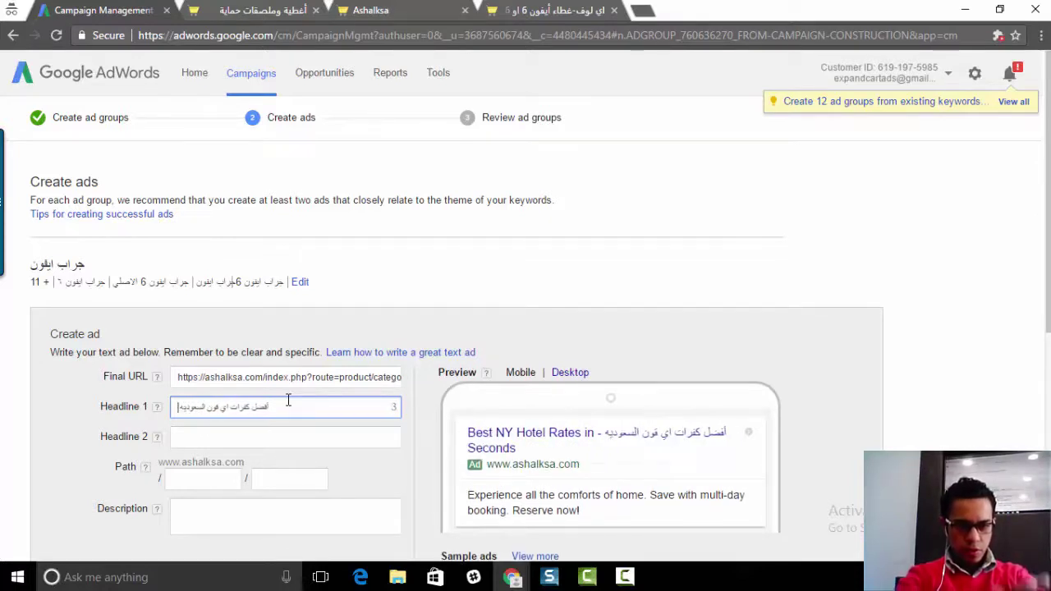
pyautogui.press('BackSpace')
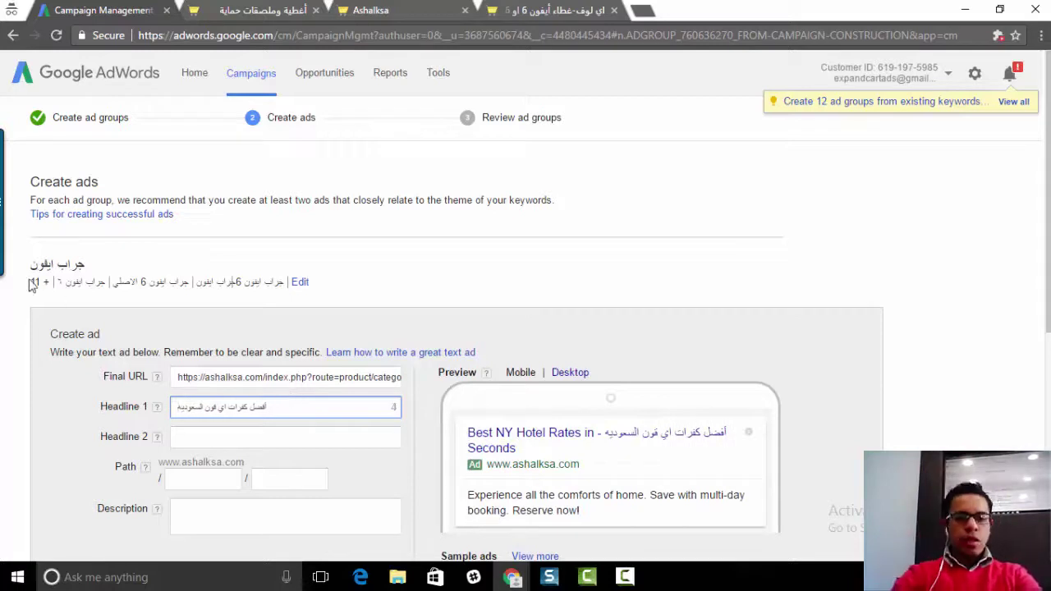
pyautogui.click(238, 436)
pyautogui.click(291, 405)
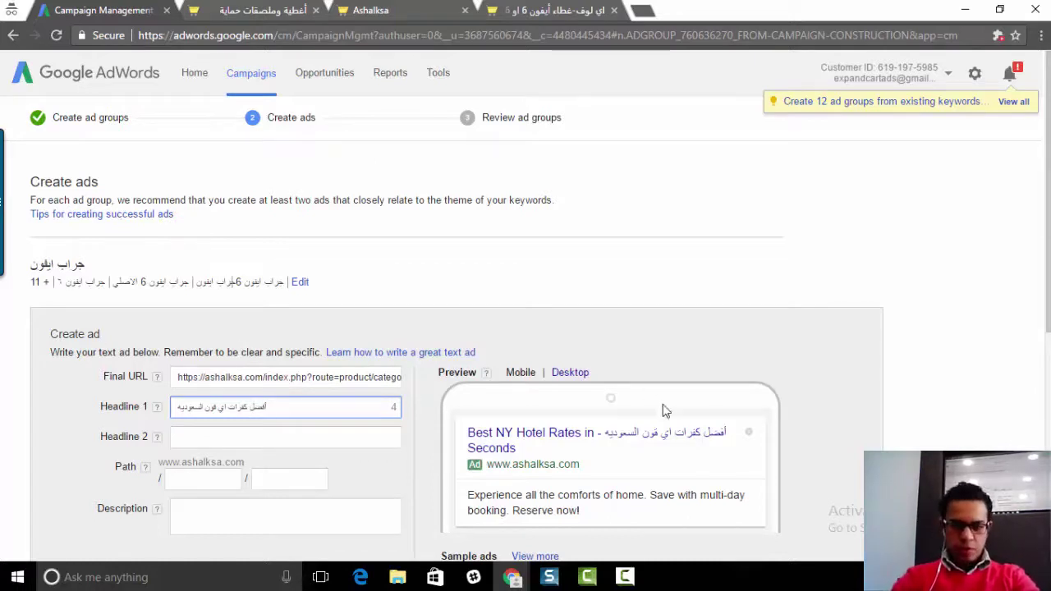
# Step: Enter "افضل اسعار توصيل فوري لباب المنزل" as the ad's Headline 2
pyautogui.click(227, 436)
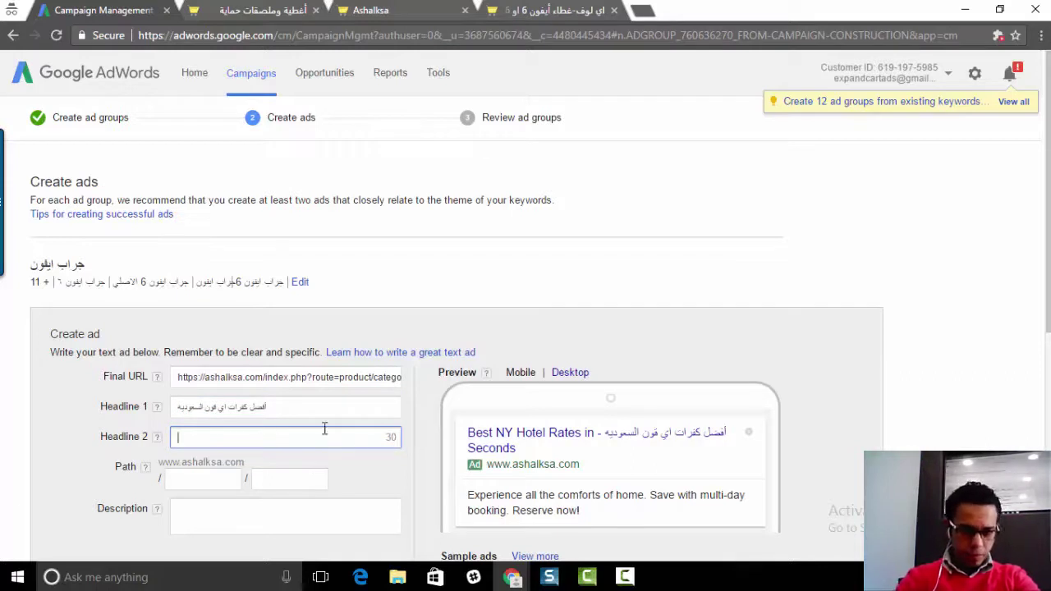
pyautogui.write('افضل س')
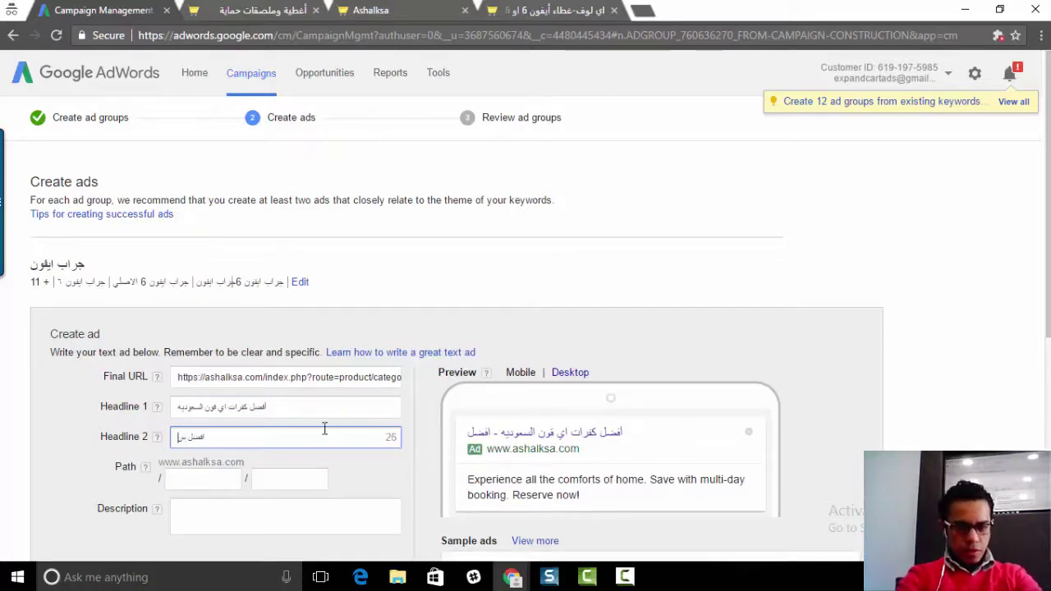
pyautogui.write('مار')
pyautogui.press('BackSpace')
pyautogui.press('BackSpace')
pyautogui.press('BackSpace')
pyautogui.press('BackSpace')
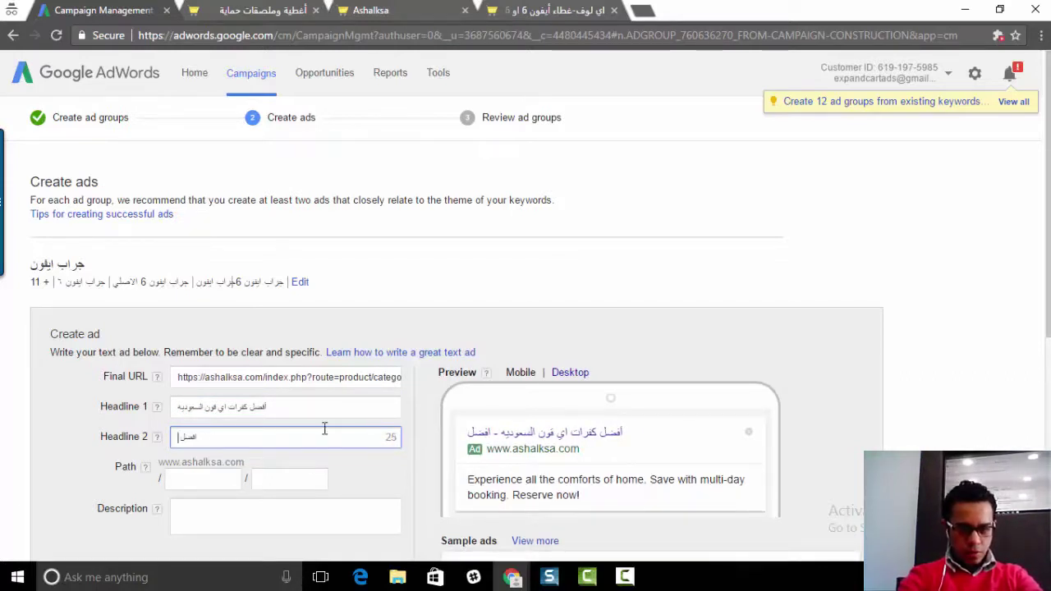
pyautogui.write('اسعار ')
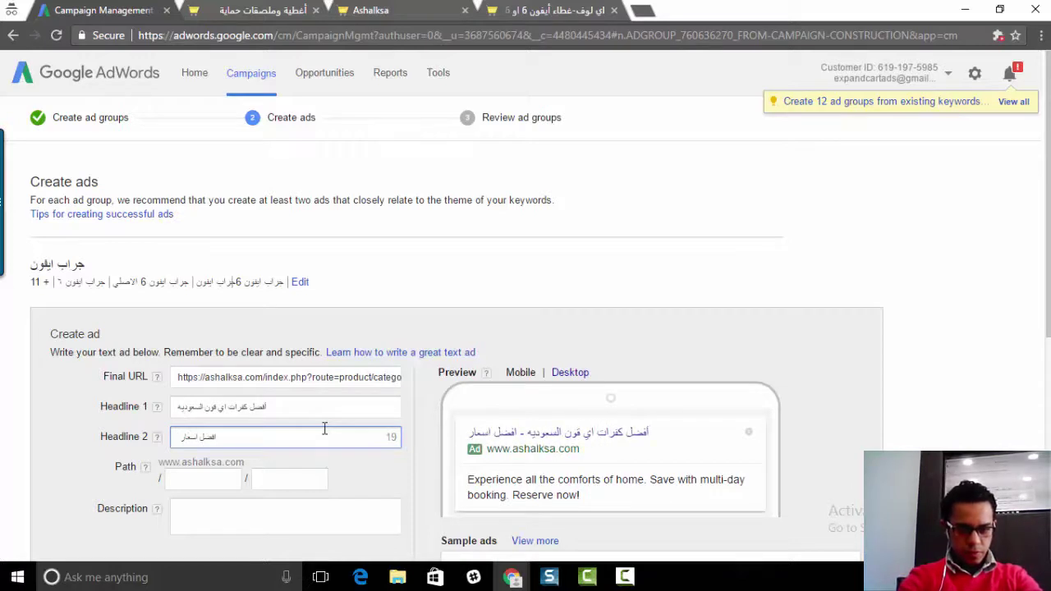
pyautogui.write('توصيل فور')
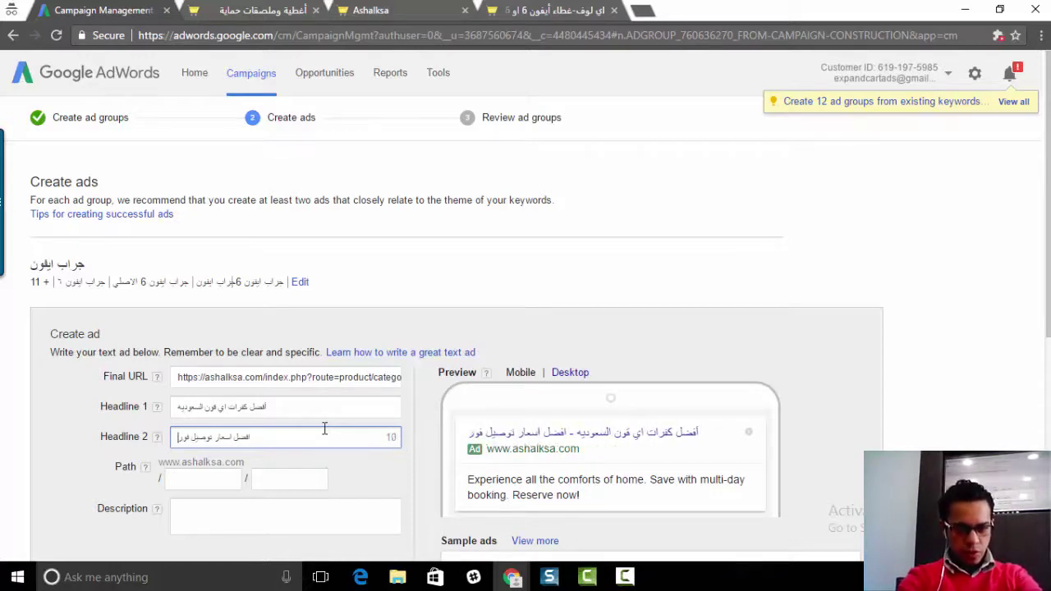
pyautogui.write('ي لباب ال')
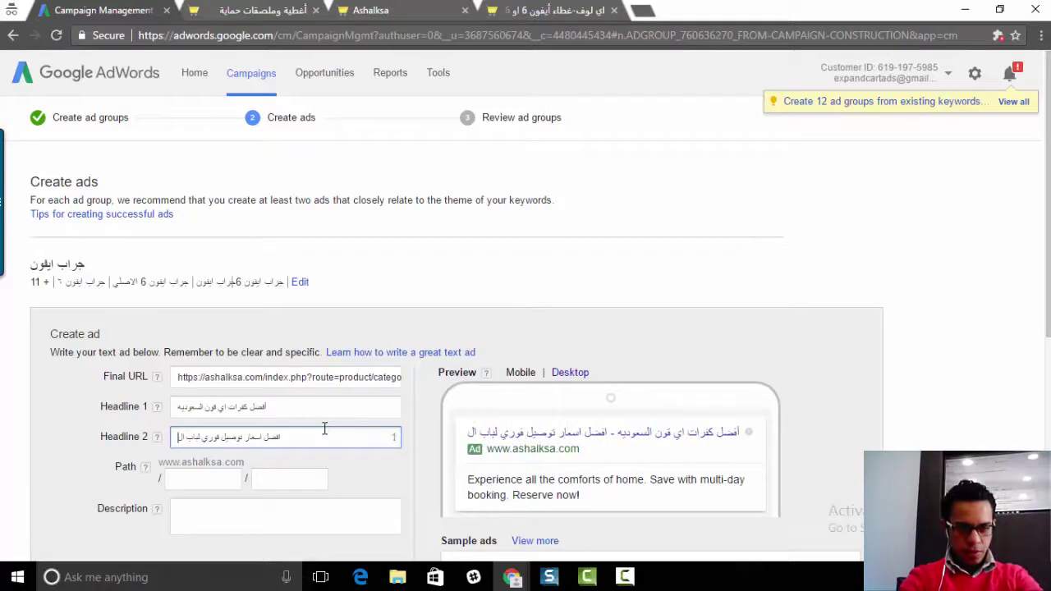
pyautogui.write('منزل')
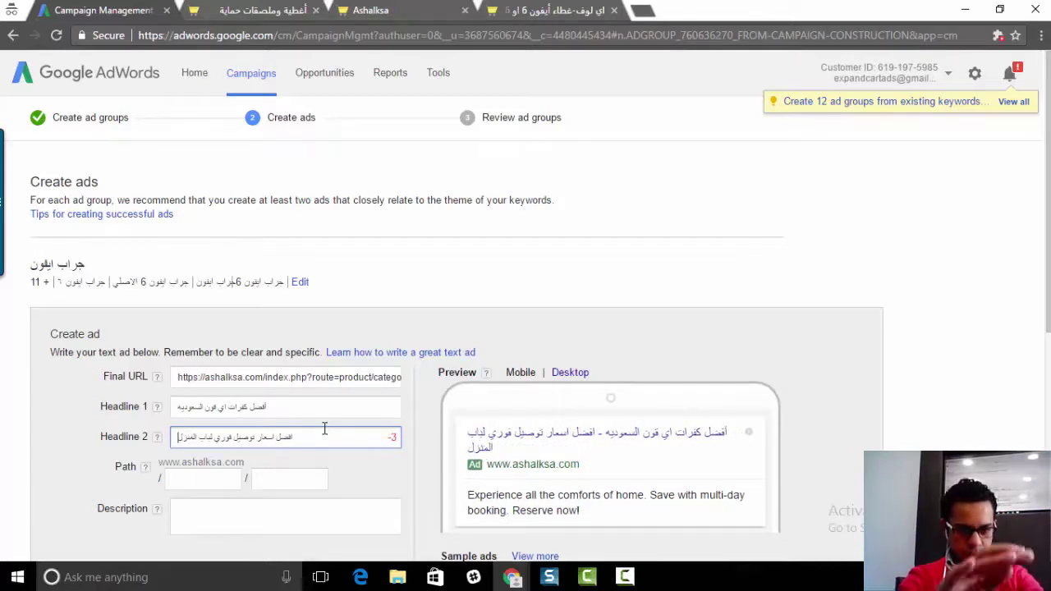
# Step: Start the ad's Description with the word "كفر", leaving both Path fields empty
pyautogui.scroll(-1, 321, 473)
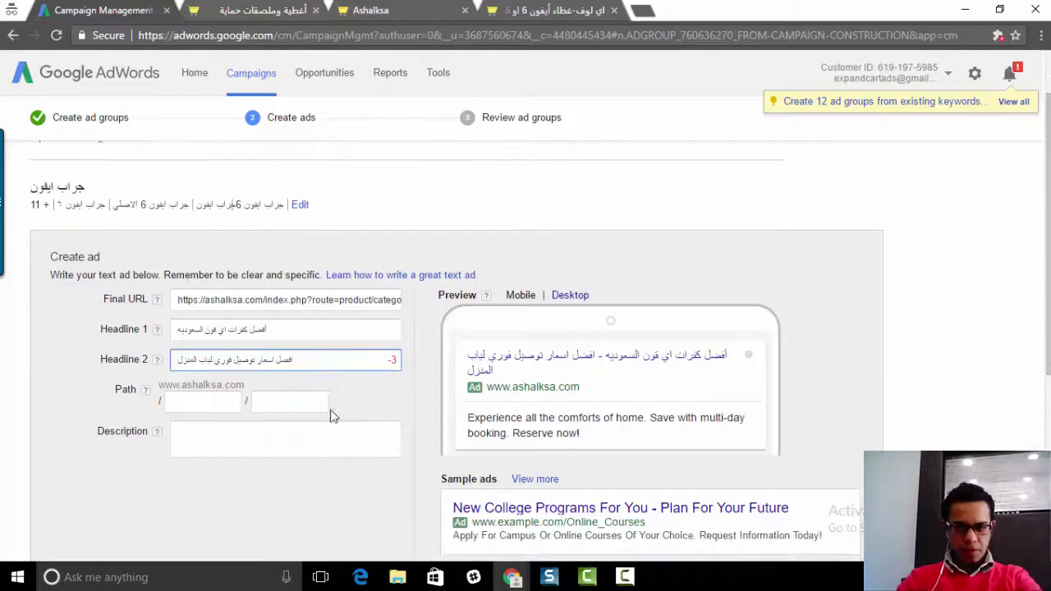
pyautogui.click(239, 408)
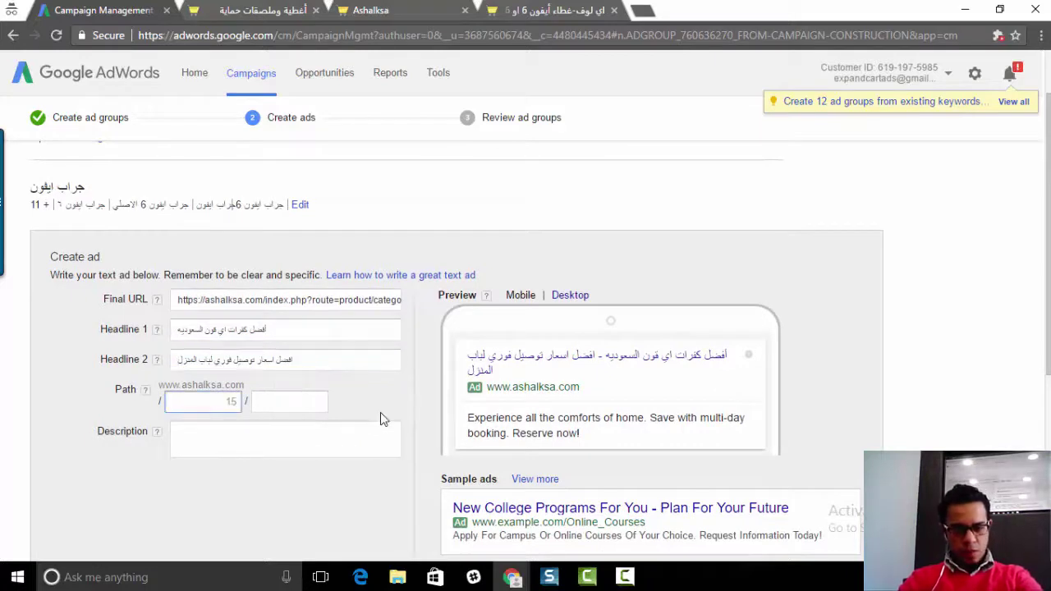
pyautogui.click(255, 431)
pyautogui.click(202, 395)
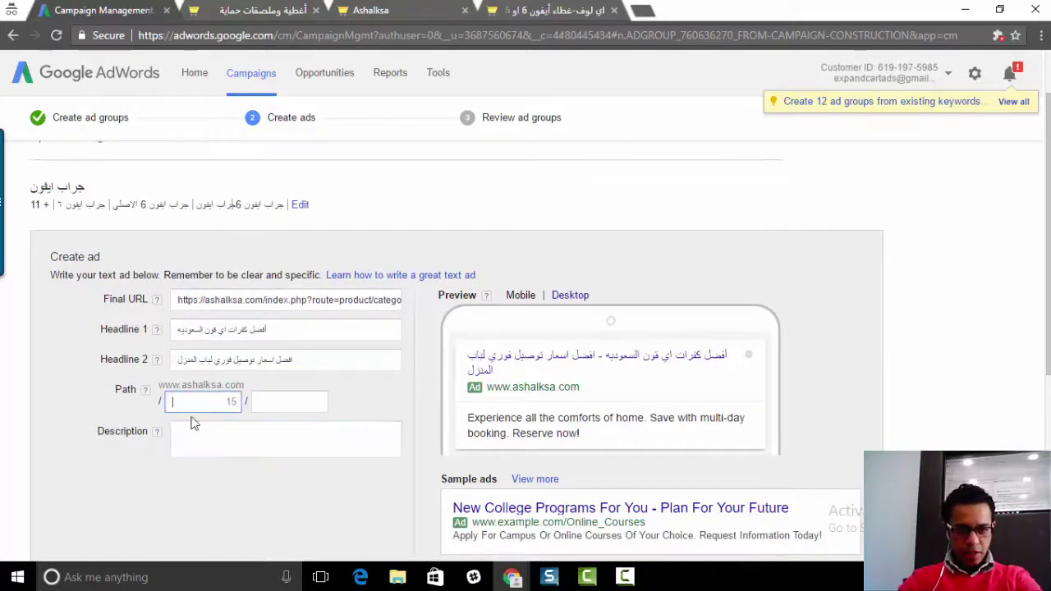
pyautogui.scroll(-1, 295, 460)
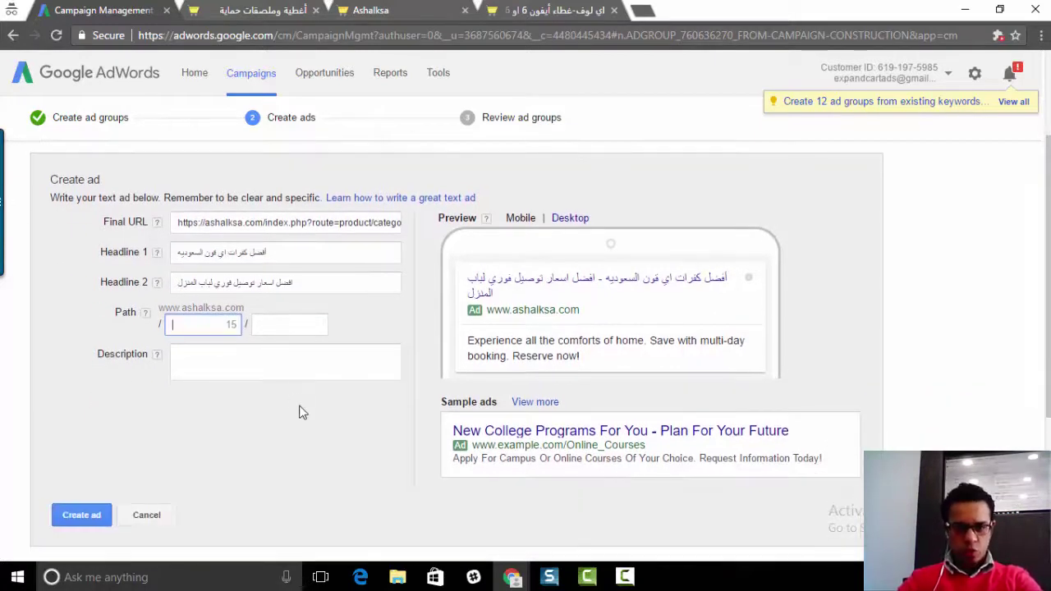
pyautogui.click(300, 358)
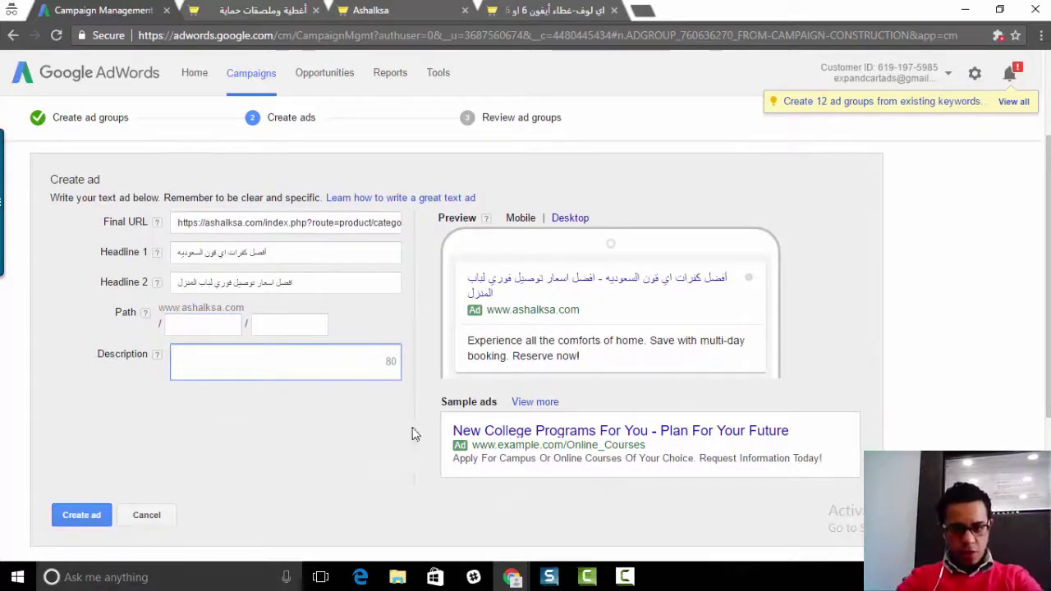
pyautogui.moveTo(638, 358); pyautogui.dragTo(359, 364)
pyautogui.click(325, 371)
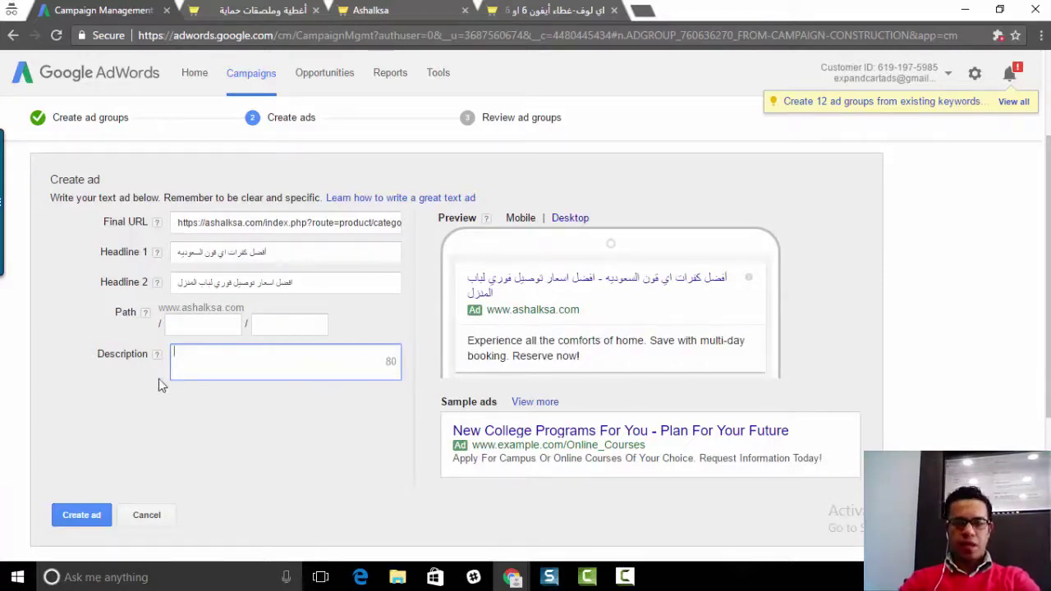
pyautogui.write('س')
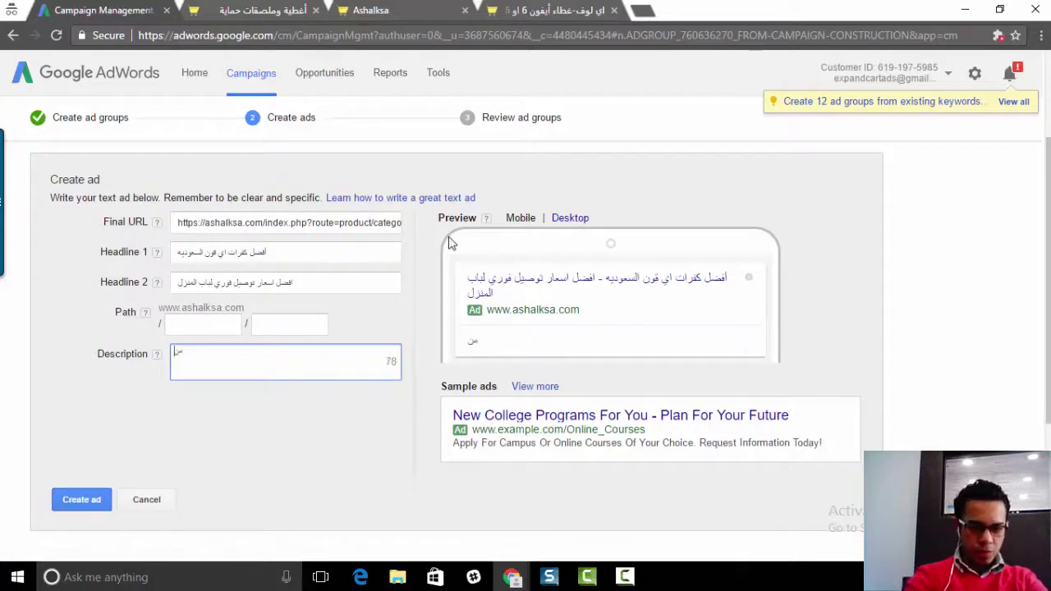
pyautogui.write('كفر')
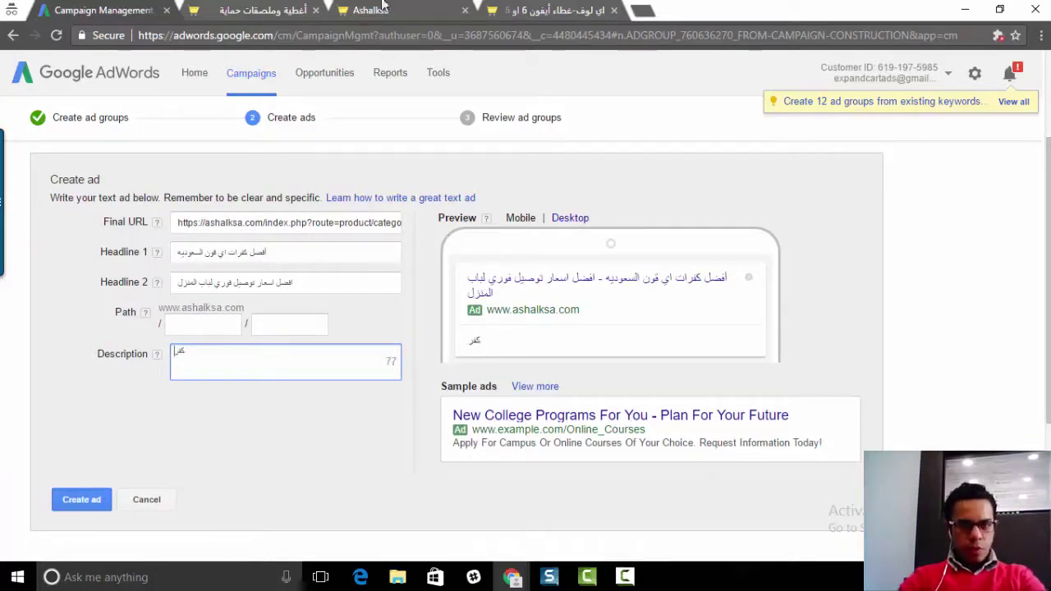
# Step: Review the store's home page and covers category page for product details to use in the ad, and return to the ad form
pyautogui.click(369, 10)
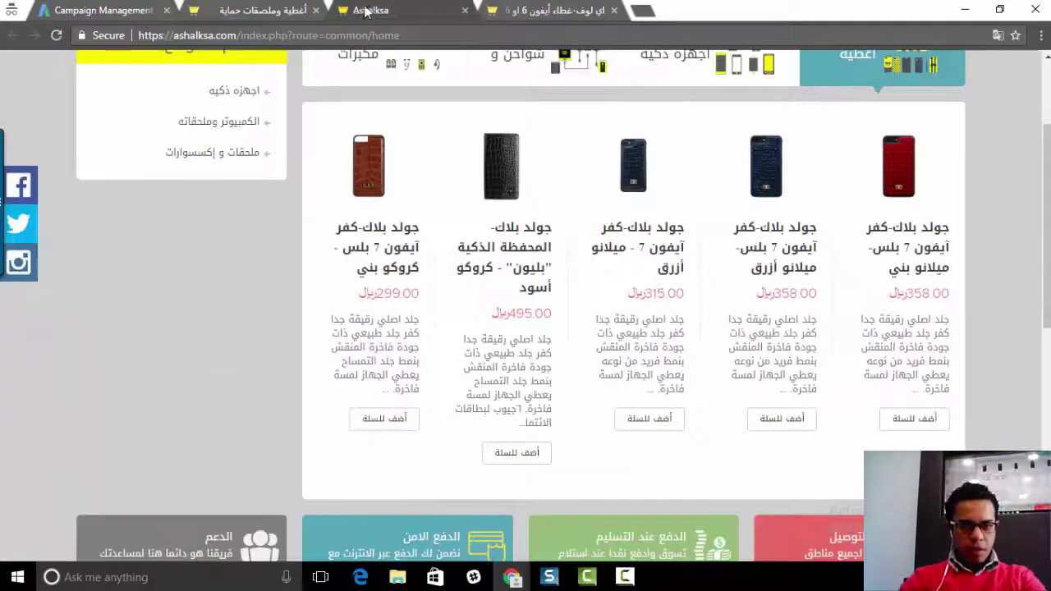
pyautogui.click(287, 6)
pyautogui.scroll(-2, 567, 266)
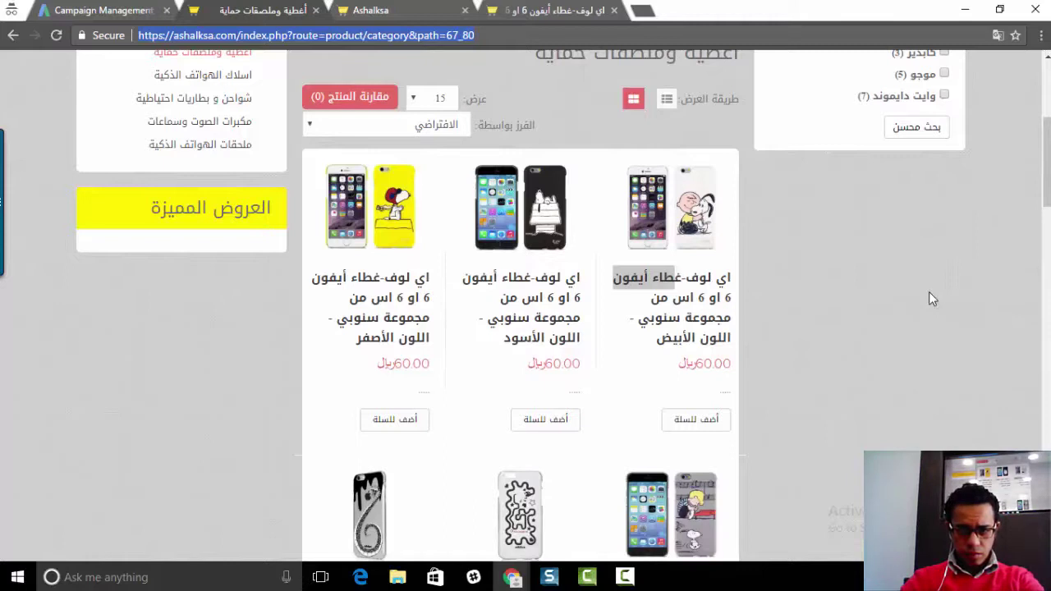
pyautogui.scroll(-5, 925, 296)
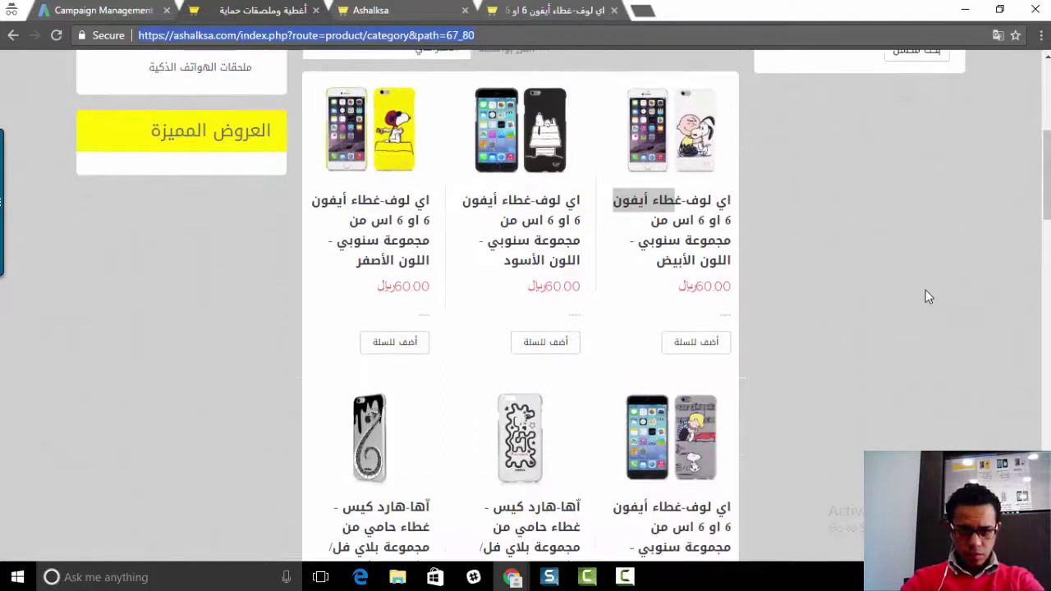
pyautogui.scroll(-4, 922, 296)
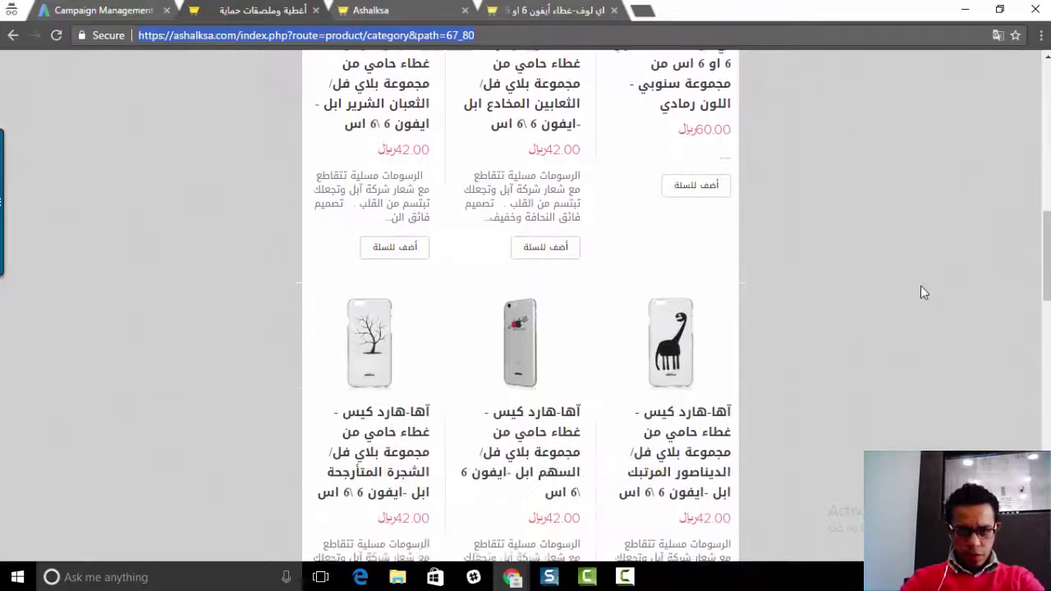
pyautogui.scroll(-8, 945, 328)
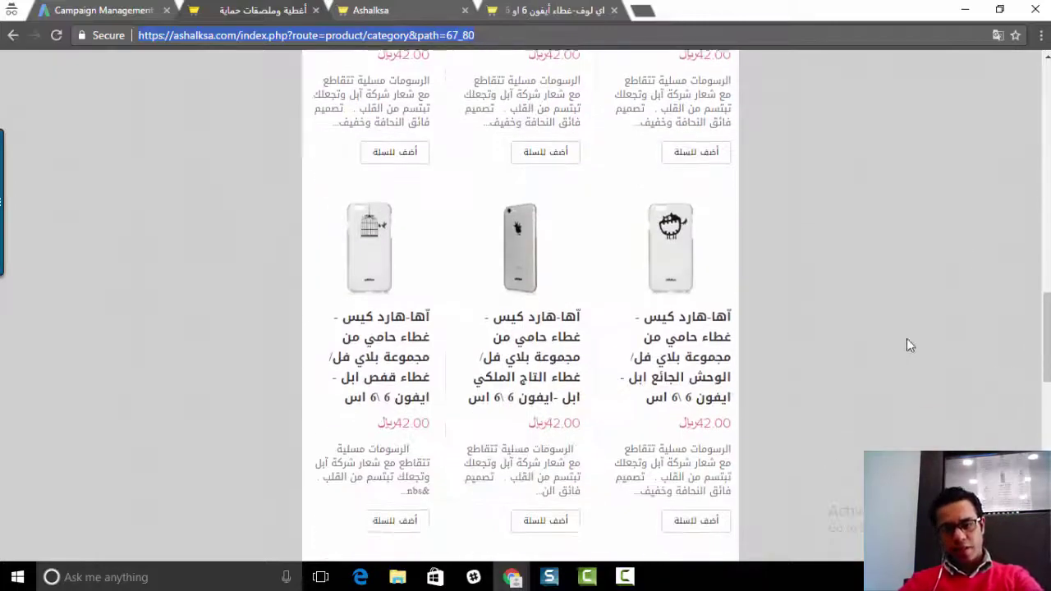
pyautogui.scroll(5, 928, 353)
pyautogui.scroll(-10, 951, 349)
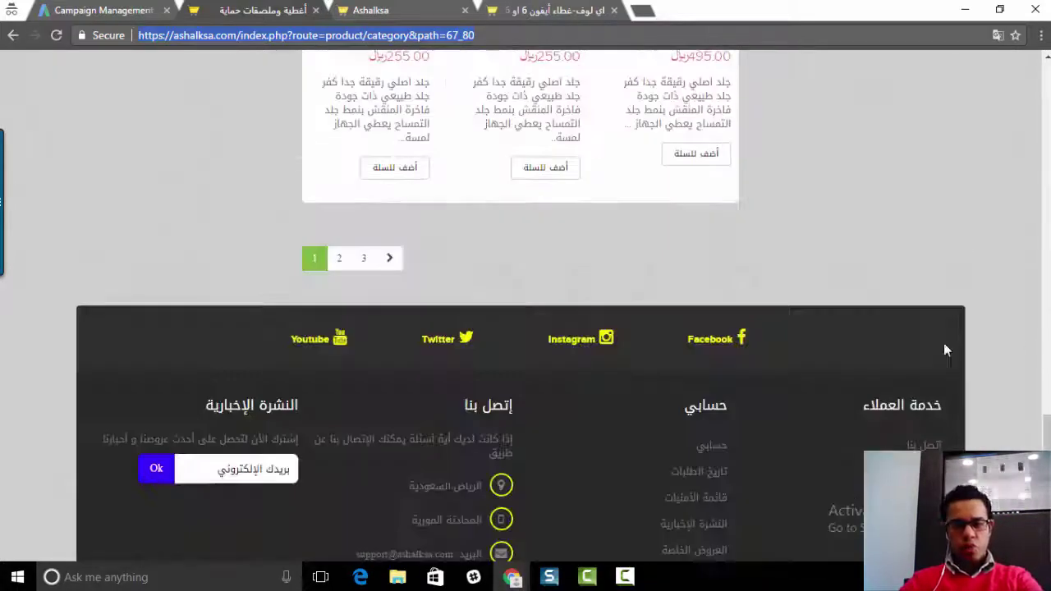
pyautogui.scroll(11, 797, 313)
pyautogui.scroll(15, 783, 231)
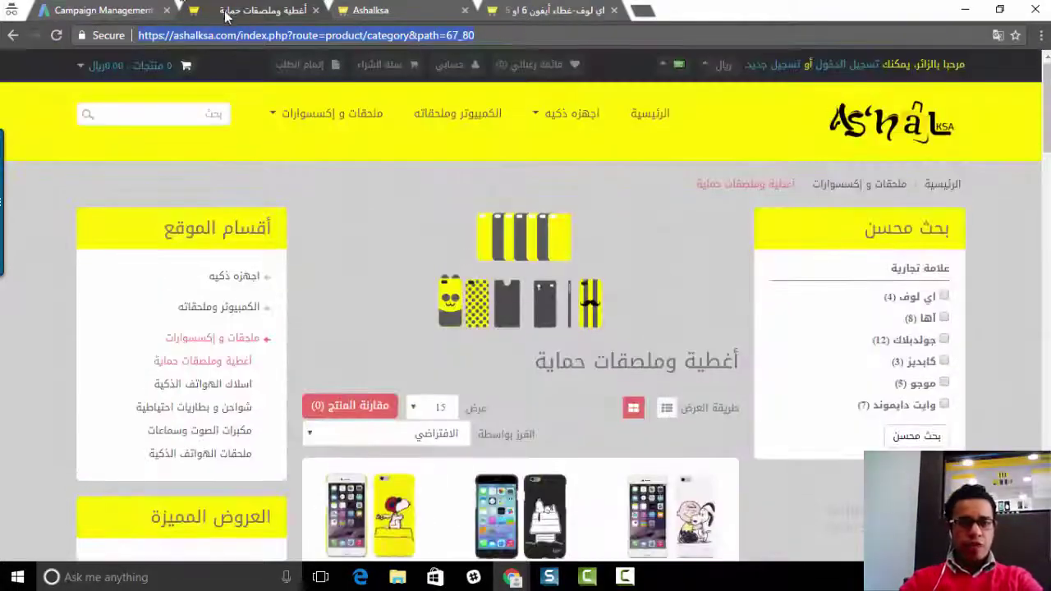
pyautogui.click(115, 10)
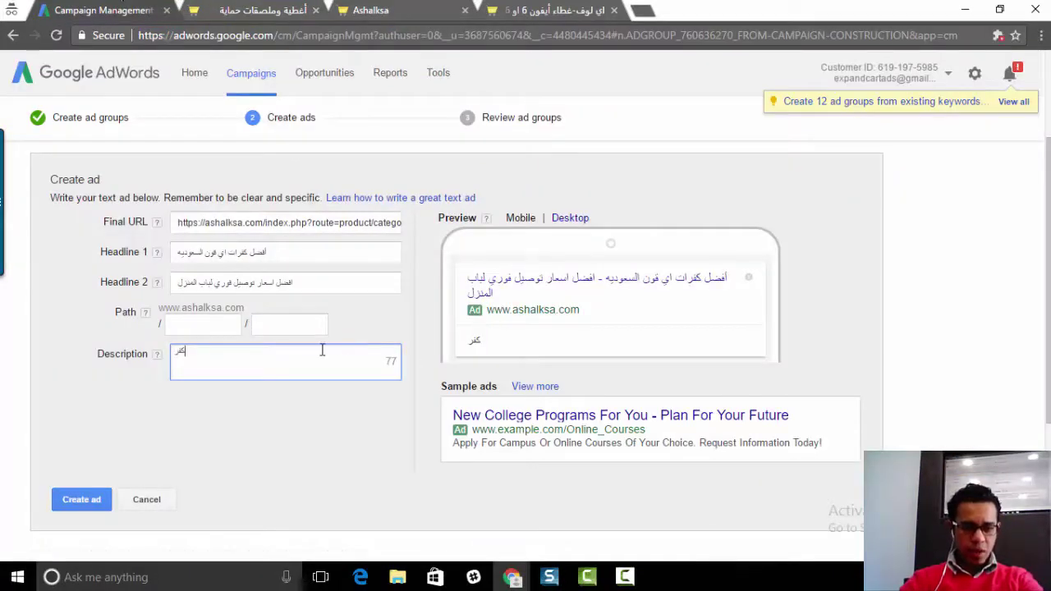
# Step: Replace the Description's text with "كفرات ايفون بجوده عاليه مختاره بعنايه لتتساب احتياجاتك"
pyautogui.doubleClick(179, 351)
pyautogui.write('ك')
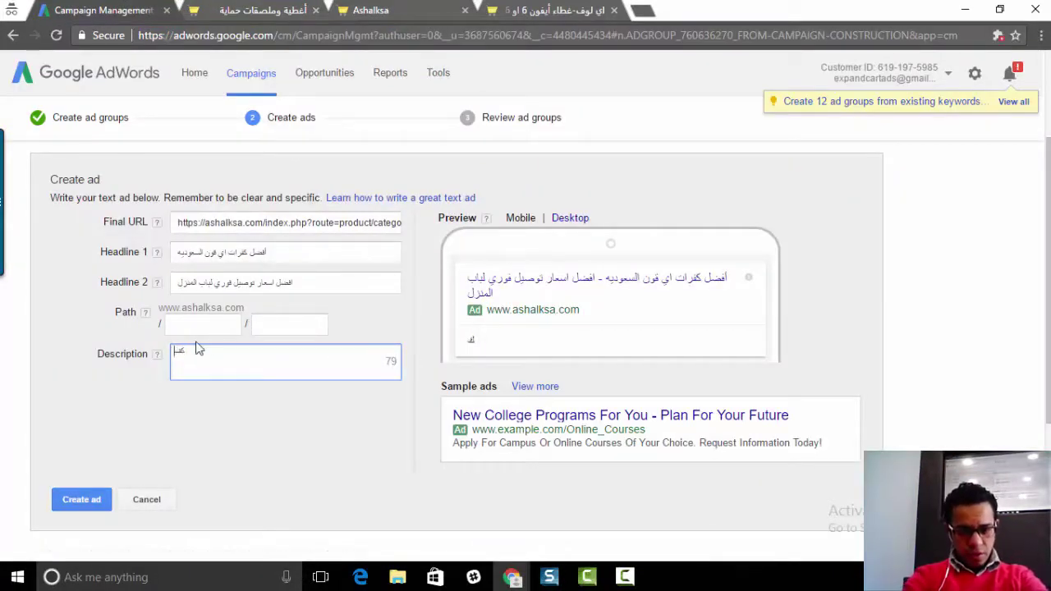
pyautogui.write('فرات ايفو')
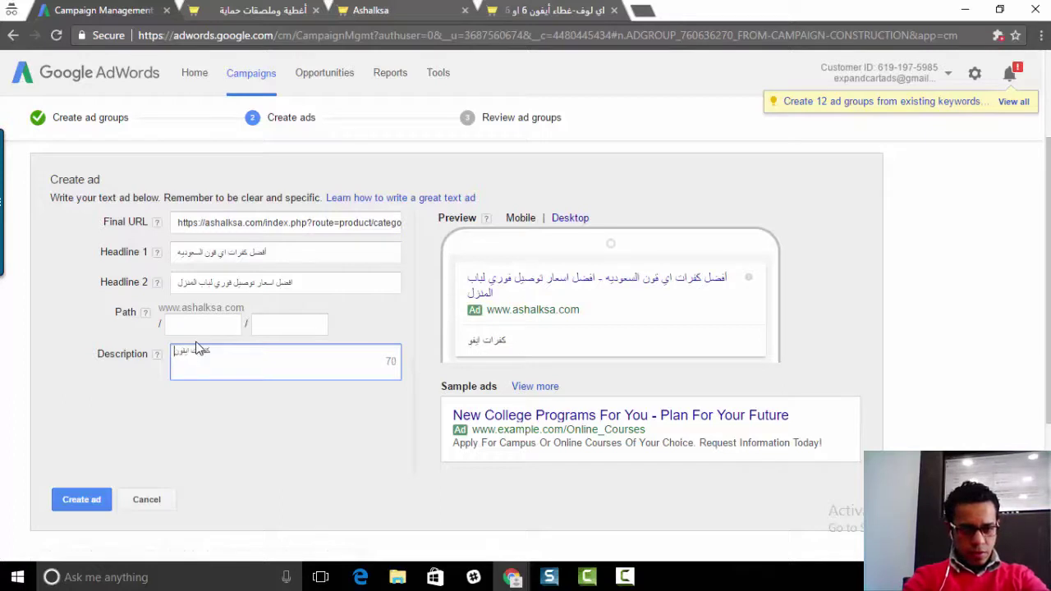
pyautogui.write('ن بجود')
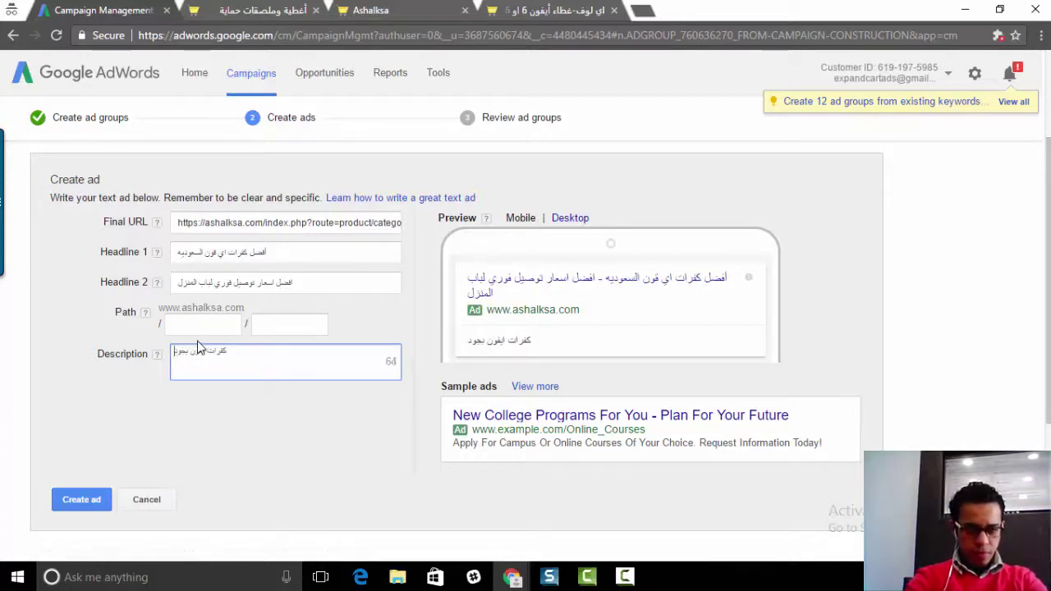
pyautogui.write('ه عاليه')
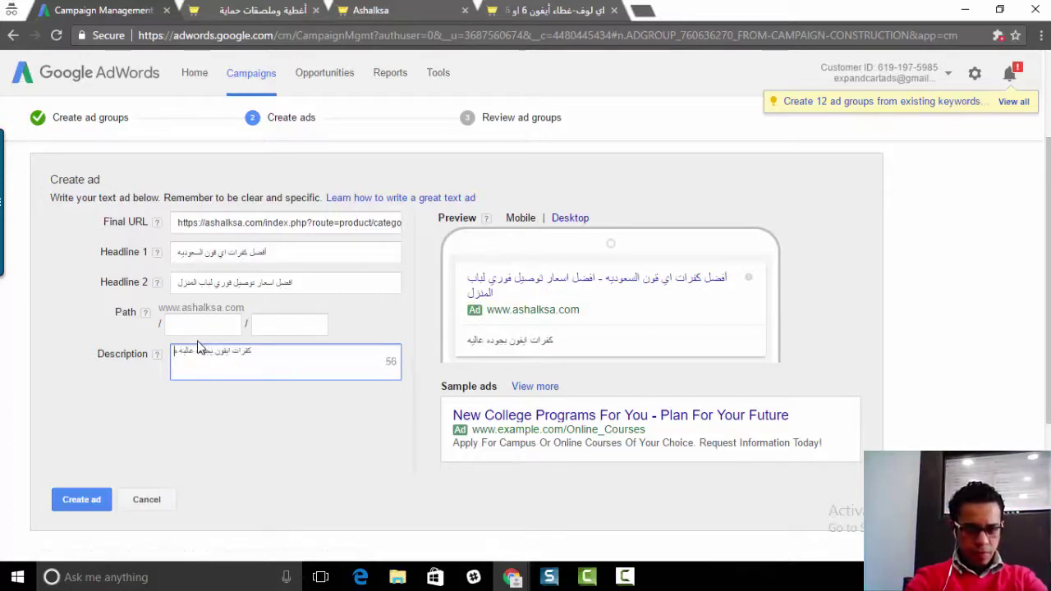
pyautogui.write(' مختاره بع')
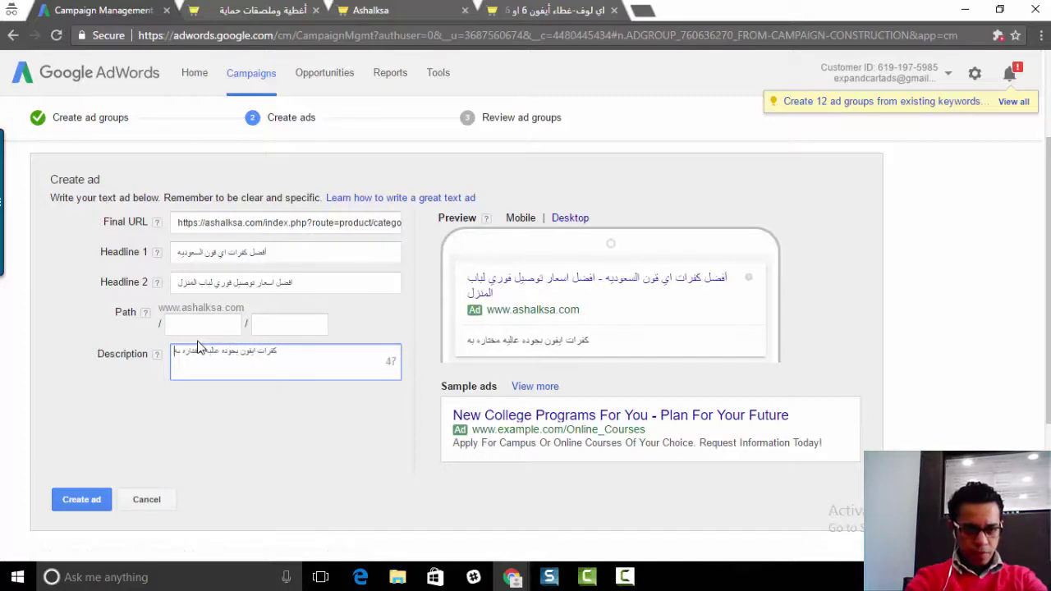
pyautogui.write('نايه ')
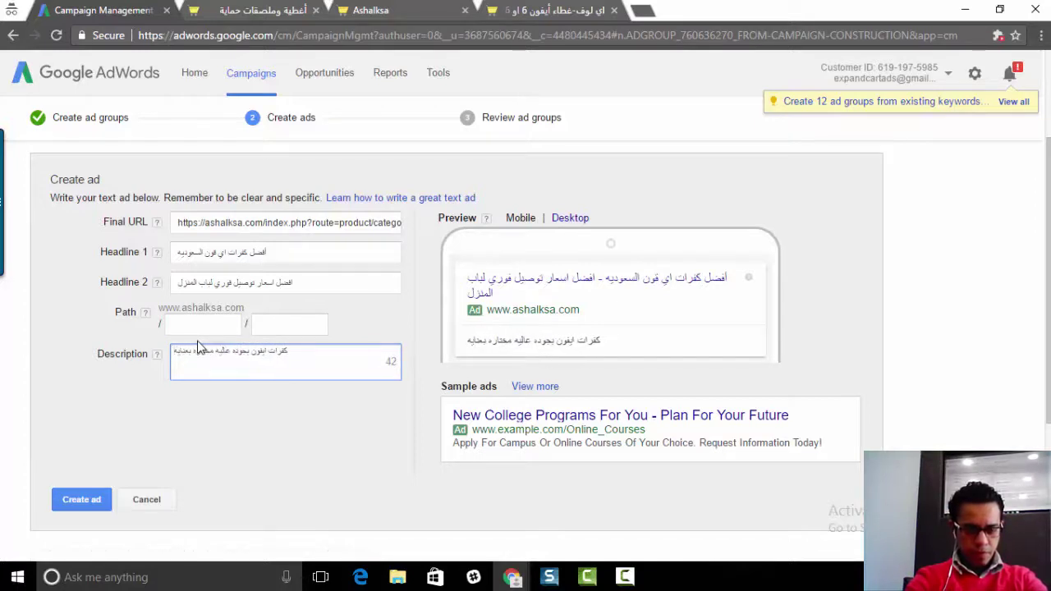
pyautogui.write('لتتناسب')
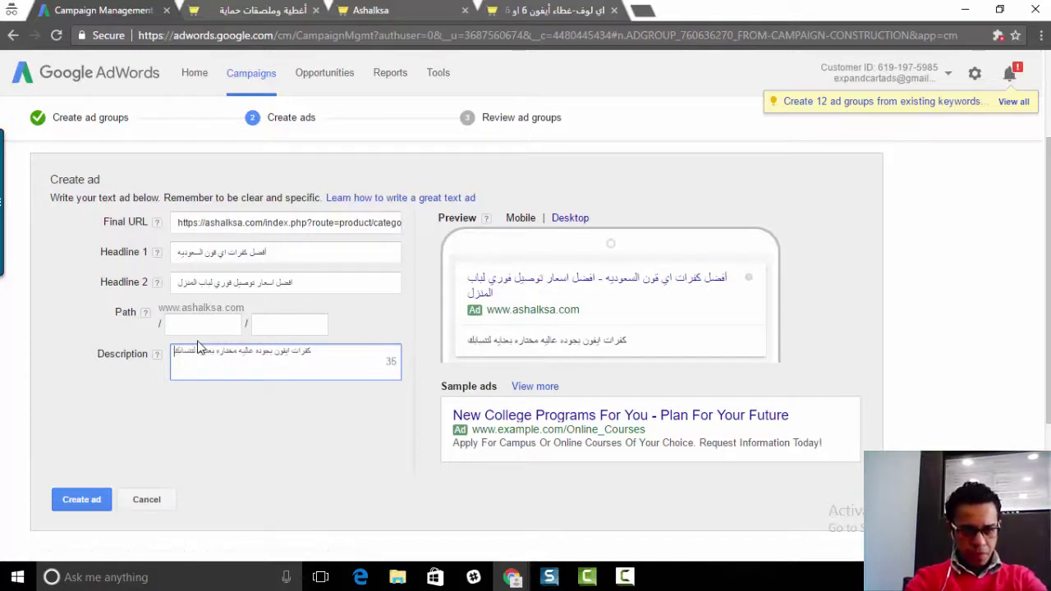
pyautogui.press('BackSpace')
pyautogui.press('BackSpace')
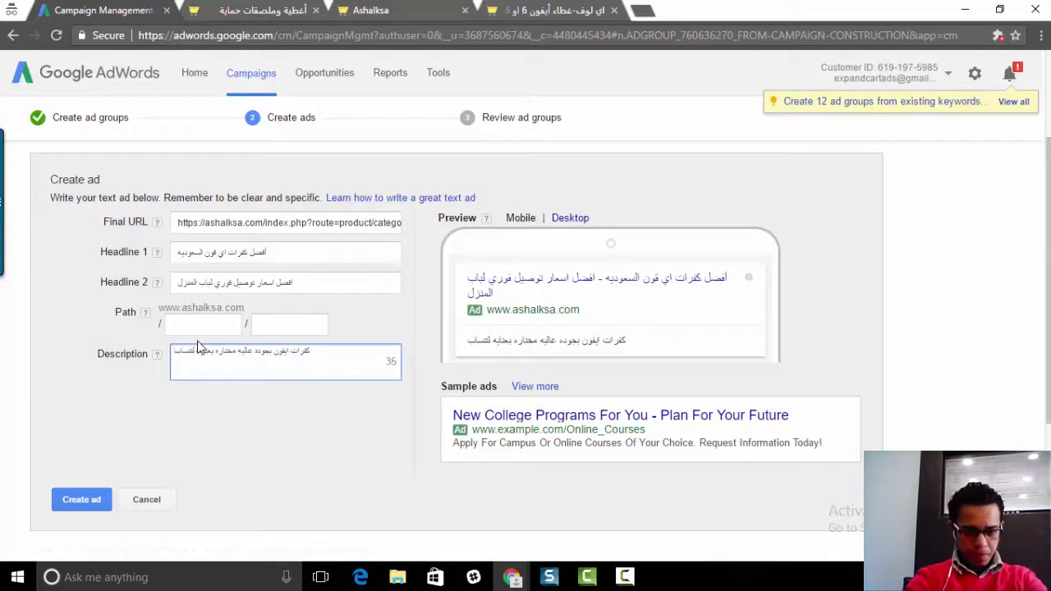
pyautogui.write('احتياج')
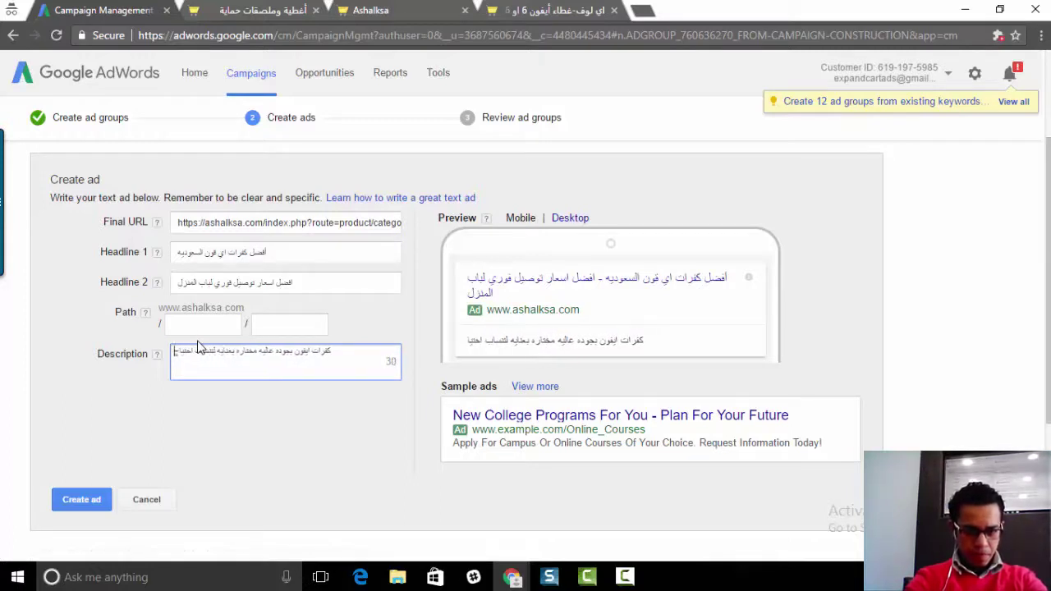
pyautogui.write('اتك')
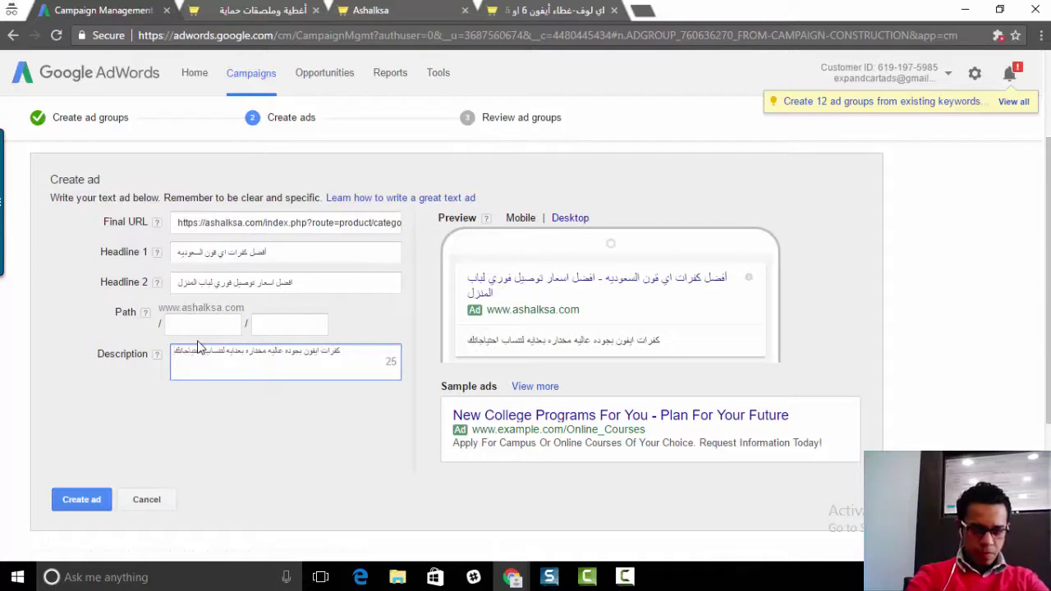
# Step: Append "، اسعار رائعه و توصيل سريع لباب المنزل" to the ad's Description
pyautogui.write('. اسعار ر')
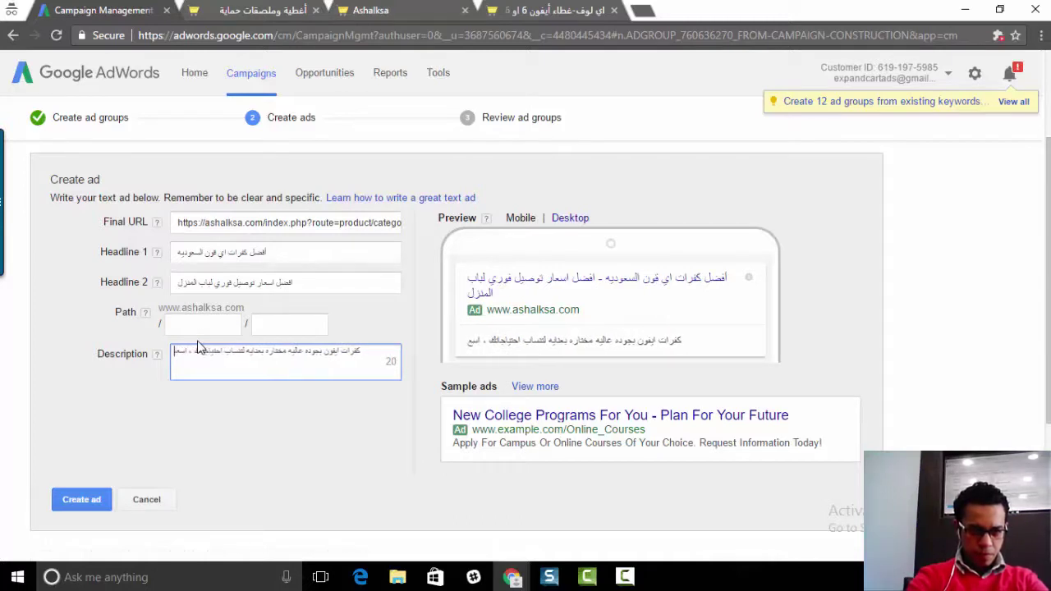
pyautogui.write('ايع')
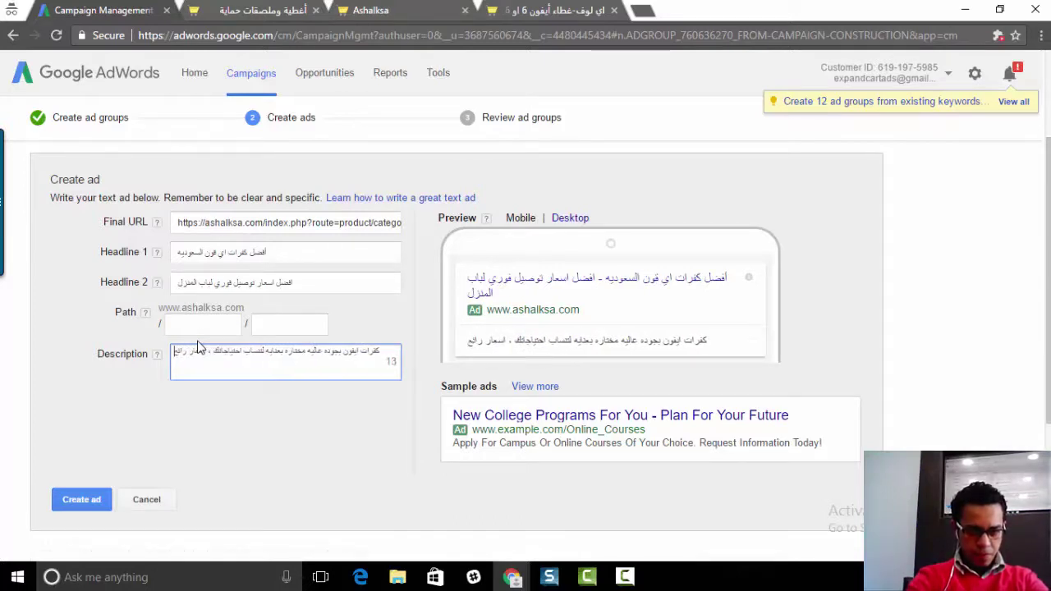
pyautogui.write('ه و ت')
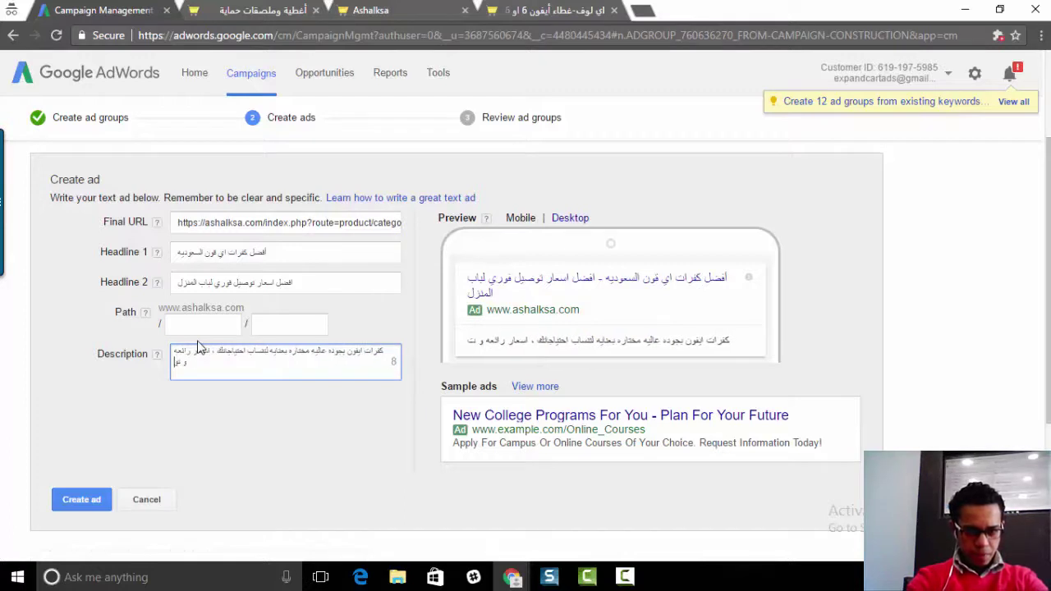
pyautogui.write('وصيل سريع ل')
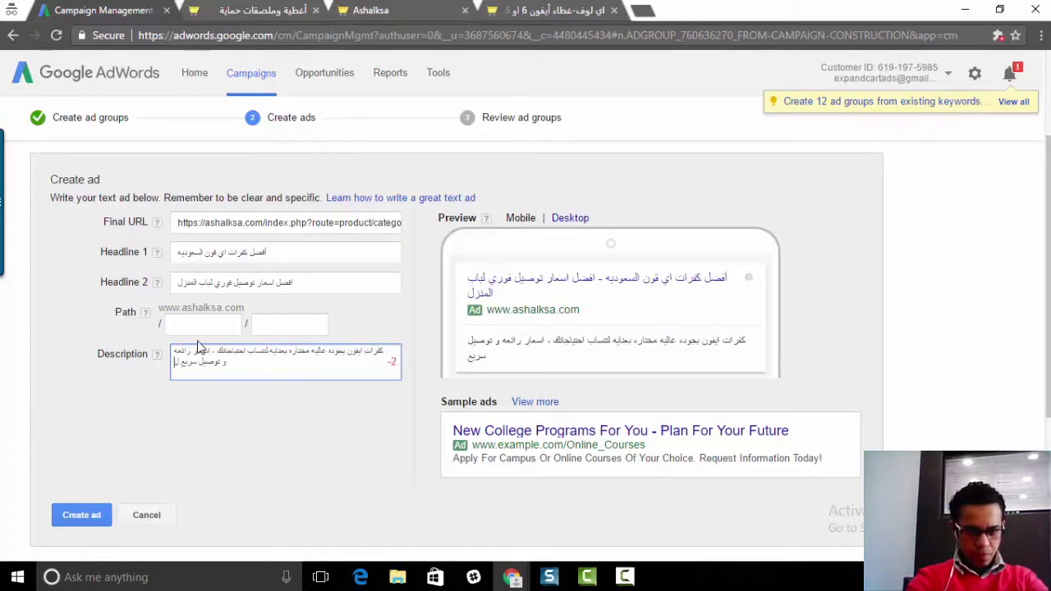
pyautogui.write('باب المنزل')
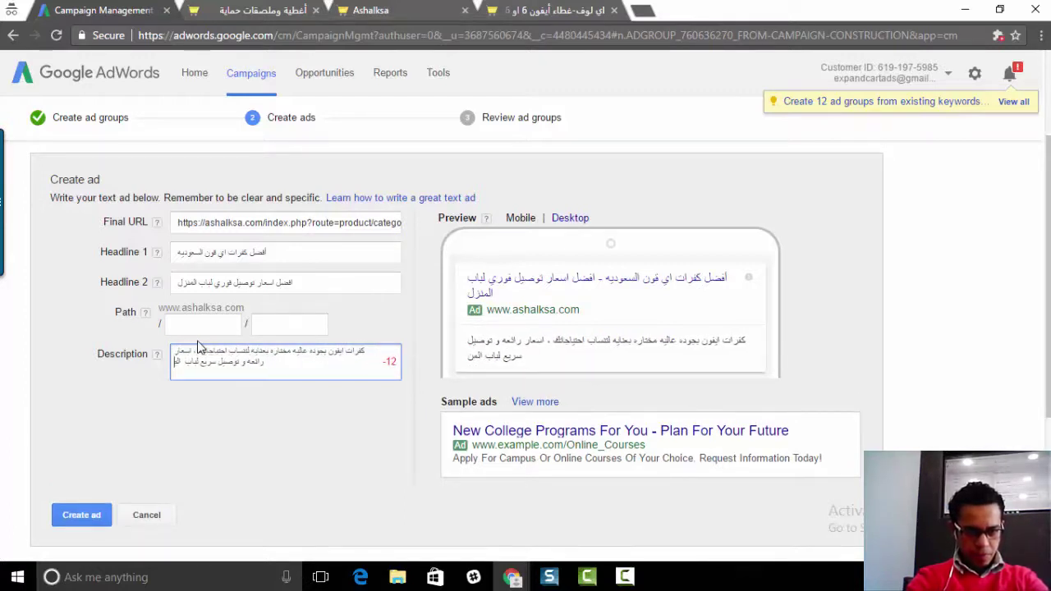
# Step: Shorten the ending of the Description so that it closes with "و توصيل سريع"
pyautogui.press('BackSpace')
pyautogui.press('BackSpace')
pyautogui.press('BackSpace')
pyautogui.press('BackSpace')
pyautogui.press('BackSpace')
pyautogui.press('BackSpace')
pyautogui.press('BackSpace')
pyautogui.press('BackSpace')
pyautogui.press('BackSpace')
pyautogui.press('BackSpace')
pyautogui.press('BackSpace')
pyautogui.press('BackSpace')
pyautogui.press('BackSpace')
pyautogui.press('BackSpace')
pyautogui.press('BackSpace')
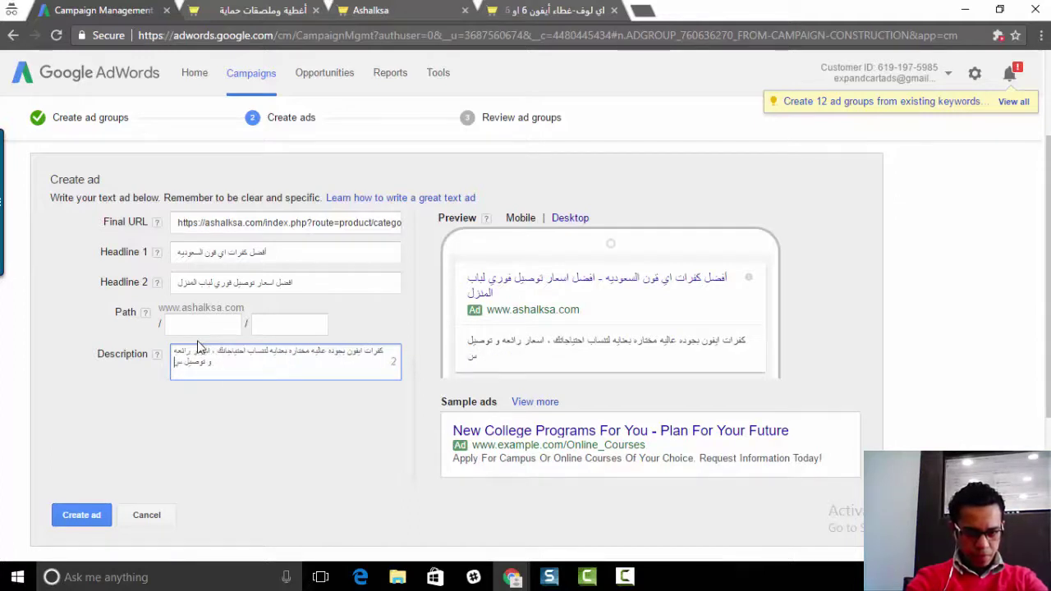
pyautogui.write('ريع')
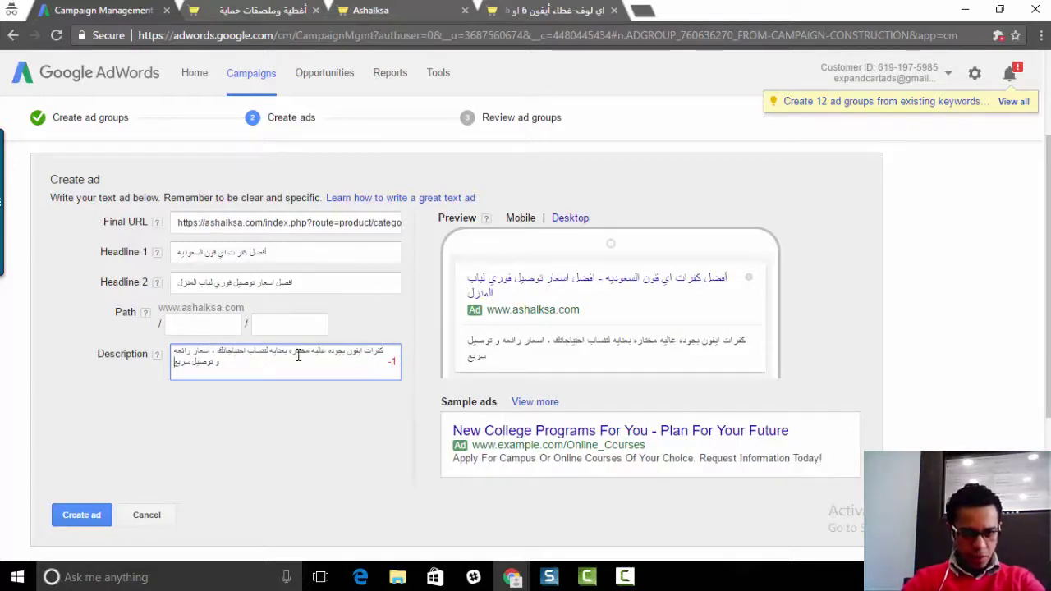
# Step: Shorten the ad's Description by removing "احتياجاتك" and ending the preceding word as "لتتسابك"
pyautogui.click(219, 351)
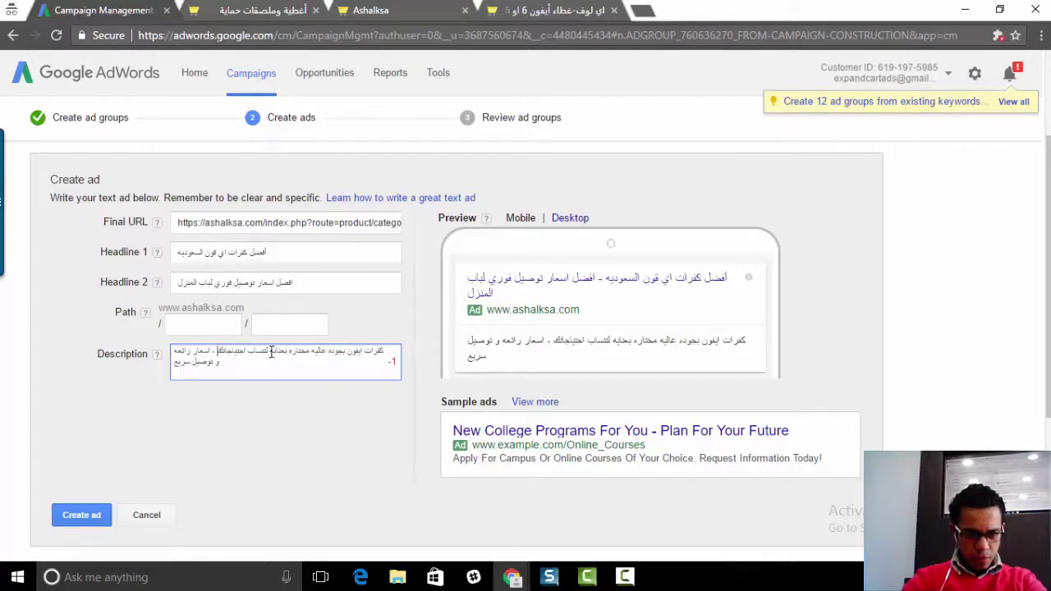
pyautogui.moveTo(247, 352); pyautogui.dragTo(215, 352)
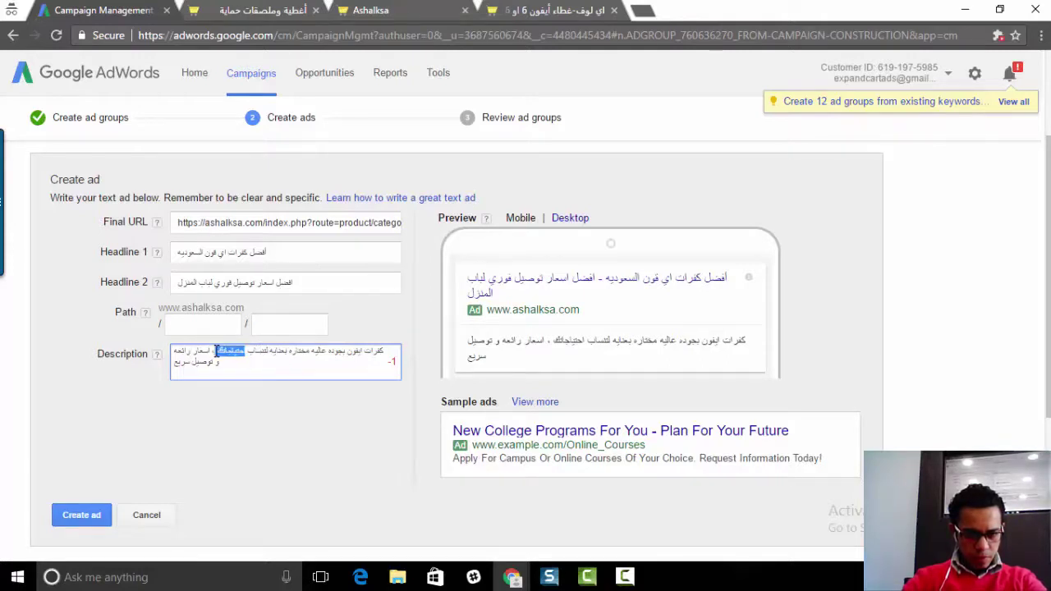
pyautogui.press('BackSpace')
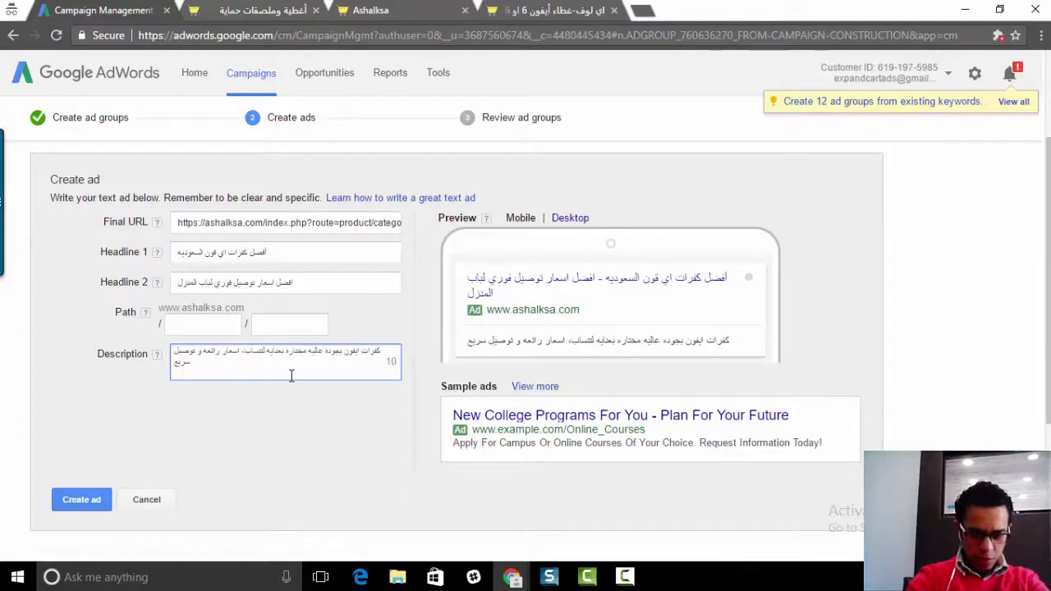
pyautogui.write('ك')
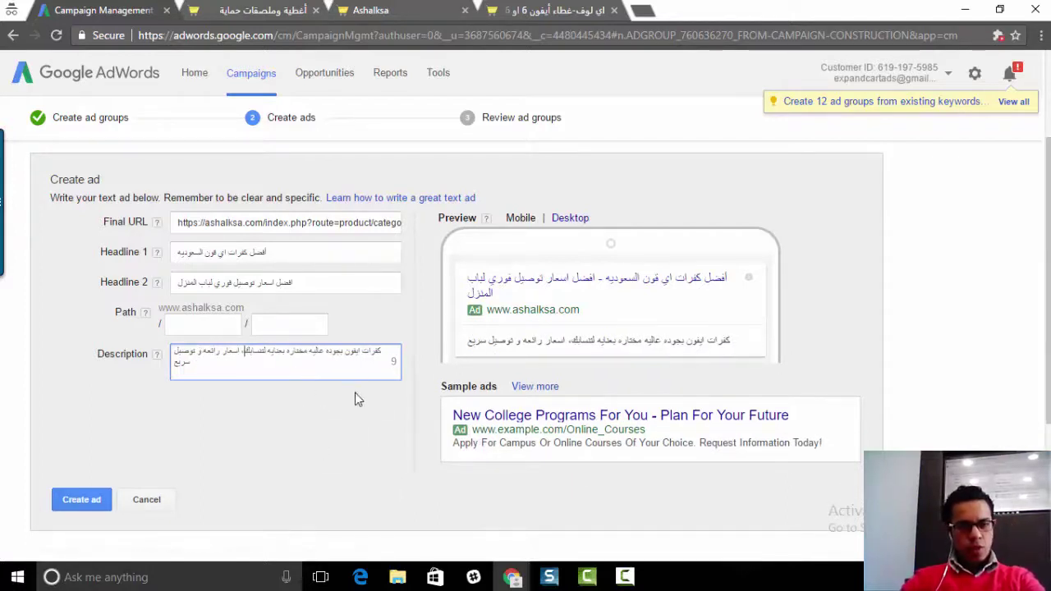
pyautogui.click(202, 359)
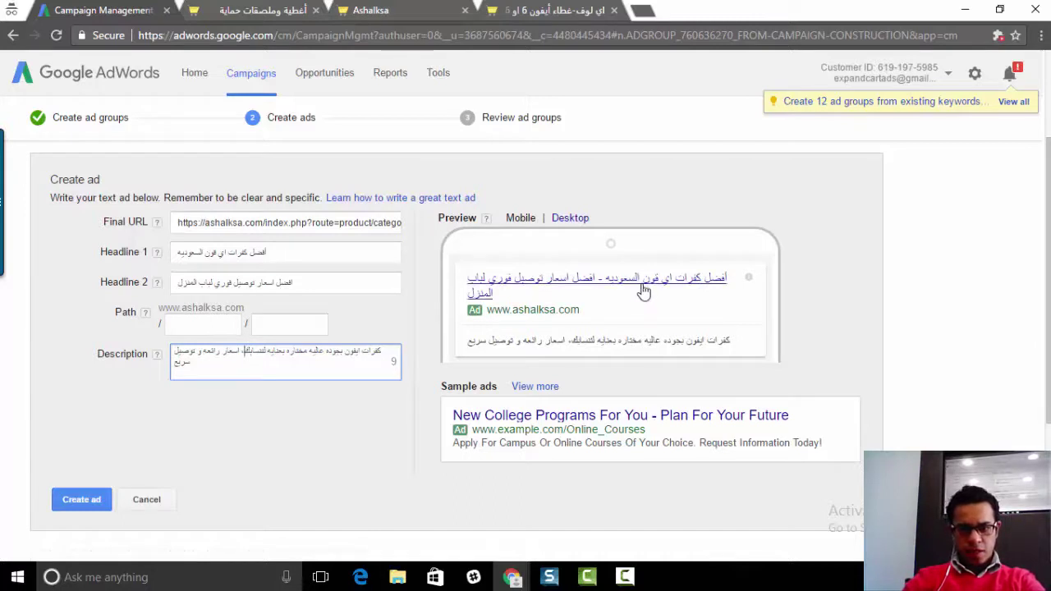
pyautogui.write('م')
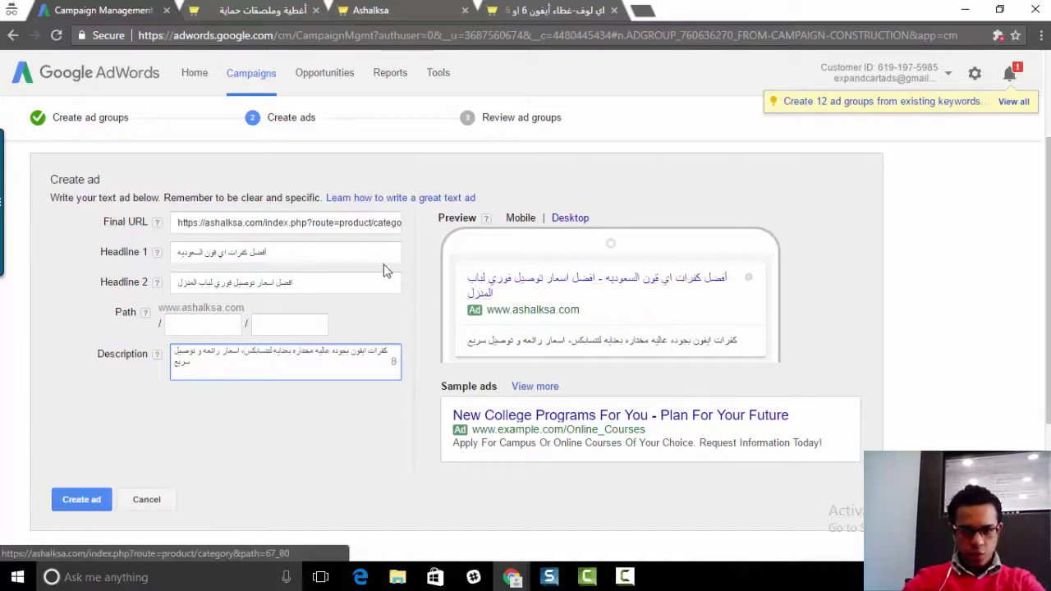
pyautogui.press('BackSpace')
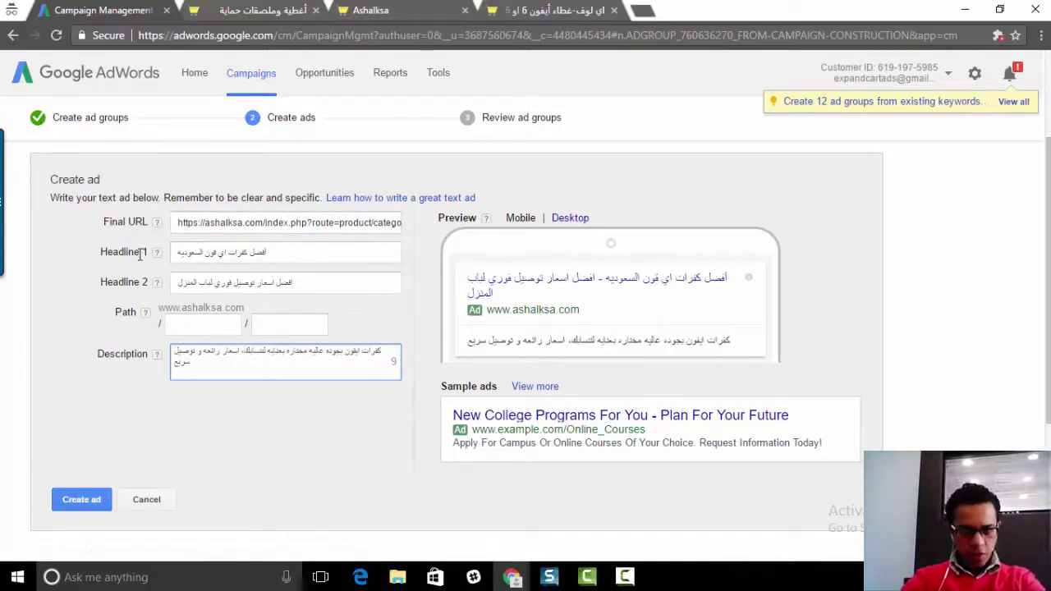
# Step: Try to create the ad, checking the Final URL and Path fields between attempts
pyautogui.click(215, 255)
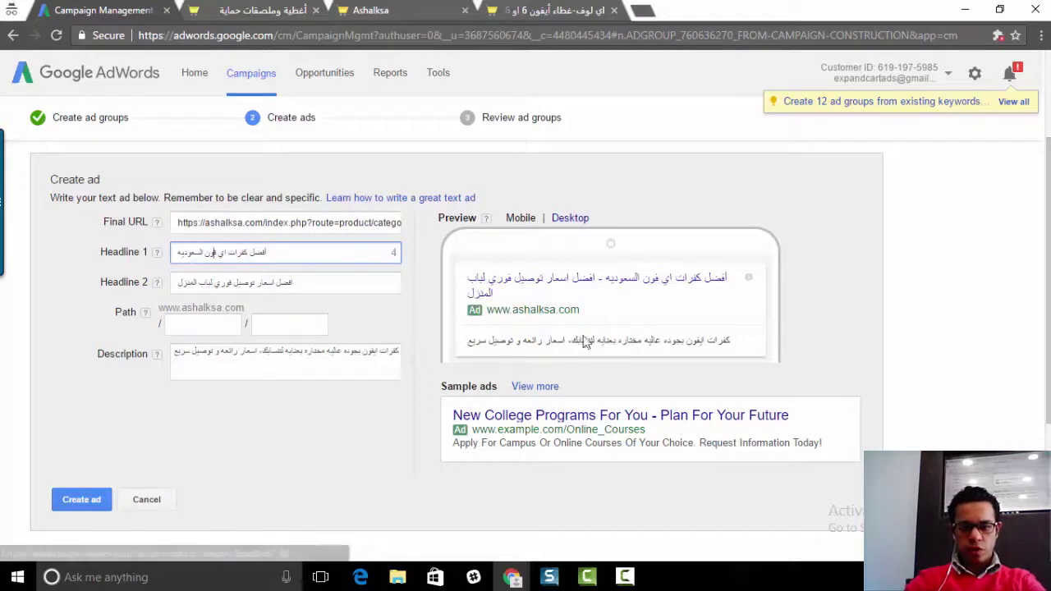
pyautogui.click(276, 411)
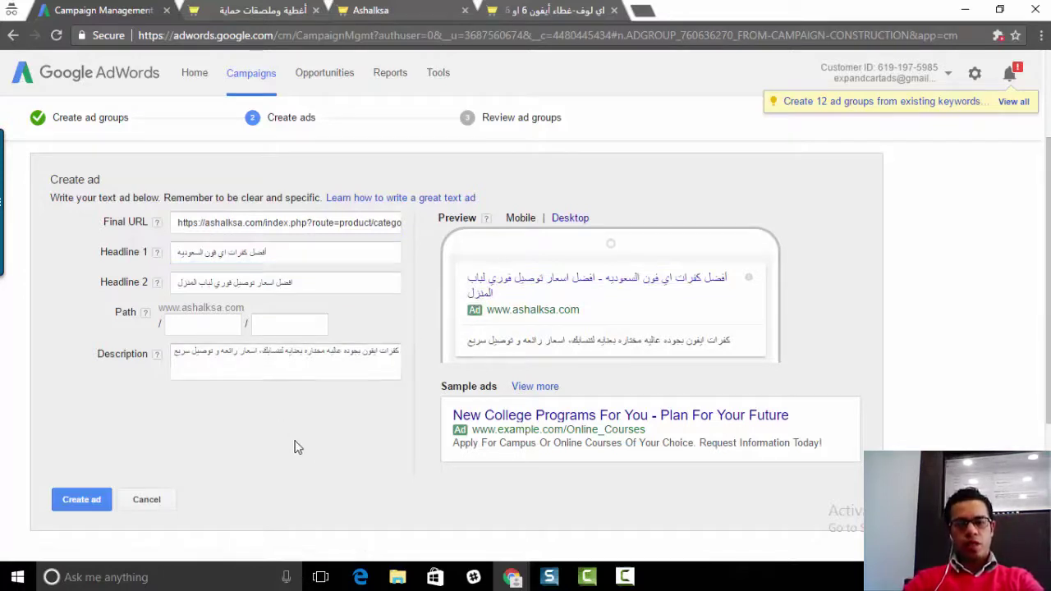
pyautogui.scroll(-2, 246, 341)
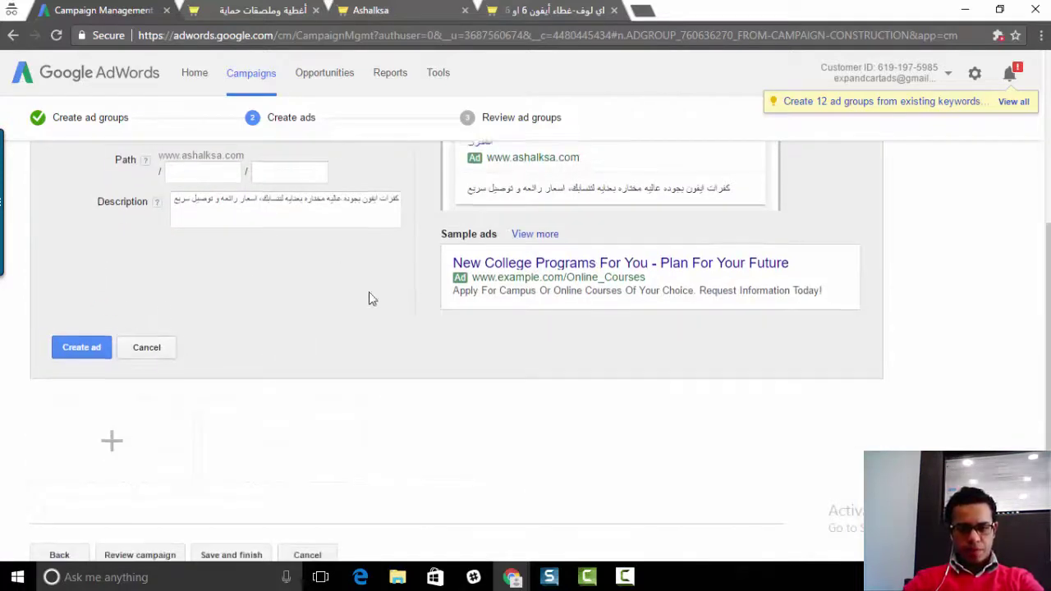
pyautogui.scroll(2, 369, 299)
pyautogui.click(58, 501)
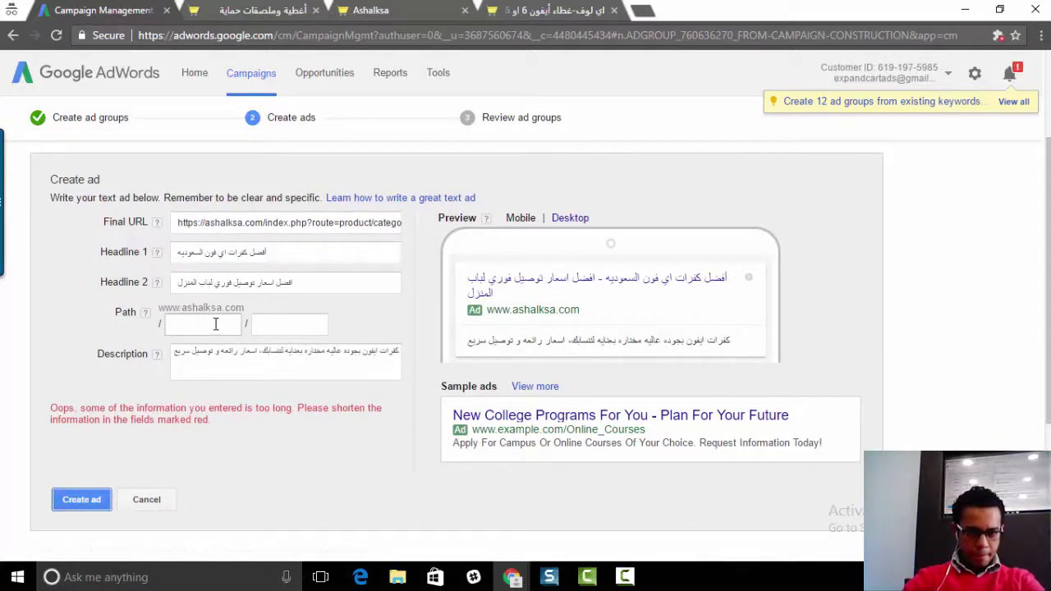
pyautogui.click(305, 221)
pyautogui.click(187, 326)
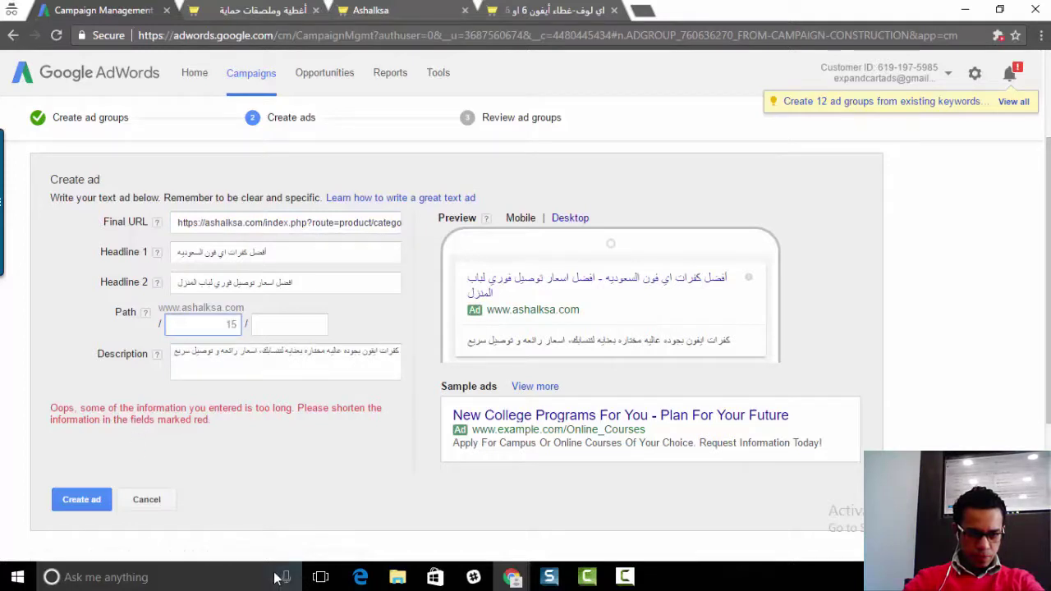
pyautogui.click(208, 376)
pyautogui.click(331, 299)
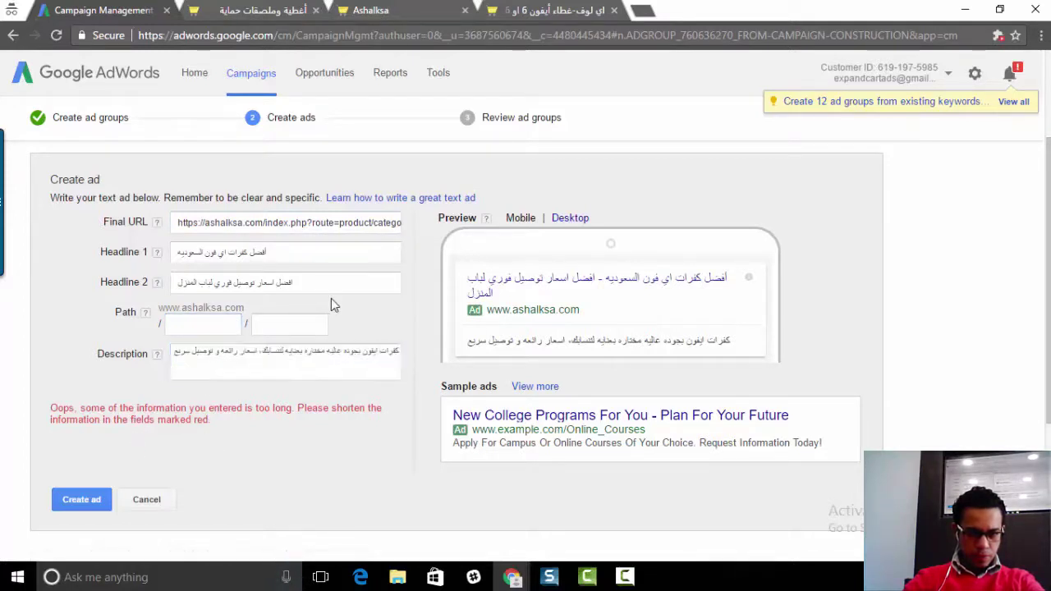
pyautogui.click(74, 507)
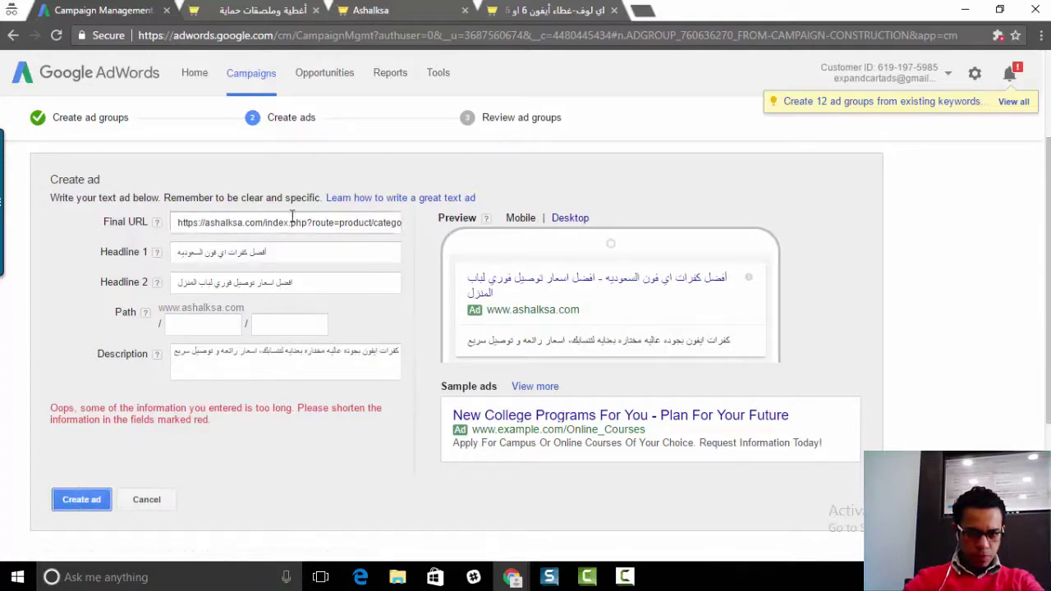
# Step: Shorten Headline 2 to "افضل اسعار توصيل فوري" by removing "لباب المنزل" from its end
pyautogui.moveTo(302, 222); pyautogui.dragTo(94, 223)
pyautogui.click(322, 249)
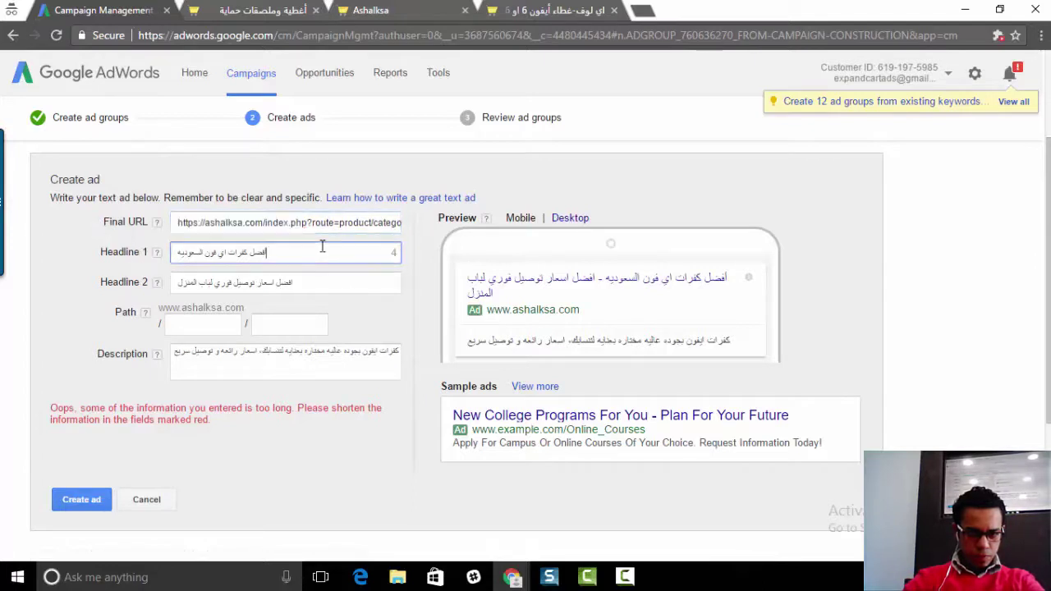
pyautogui.click(332, 282)
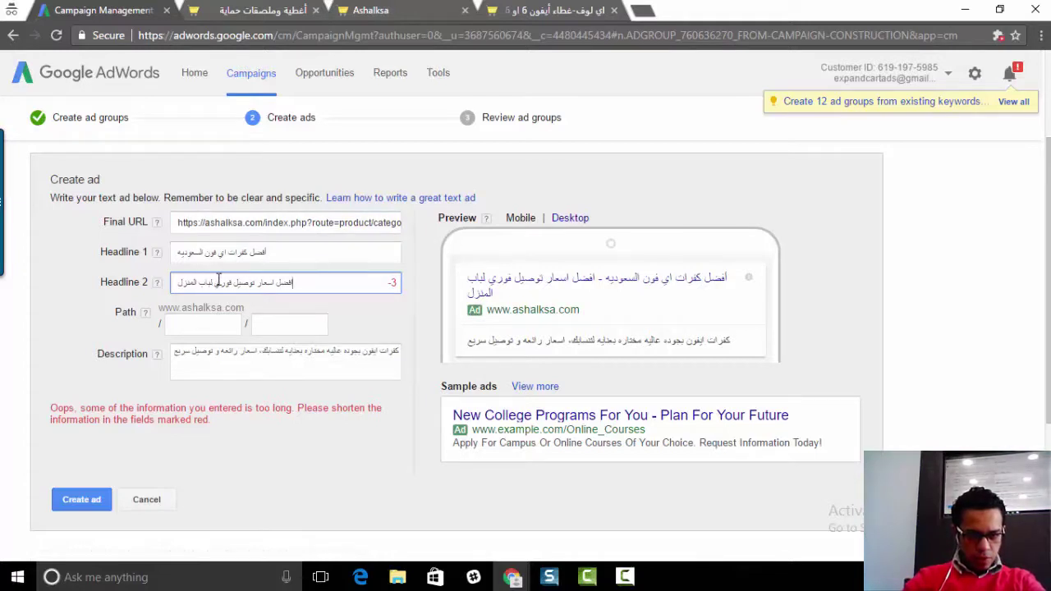
pyautogui.moveTo(214, 281); pyautogui.dragTo(165, 286)
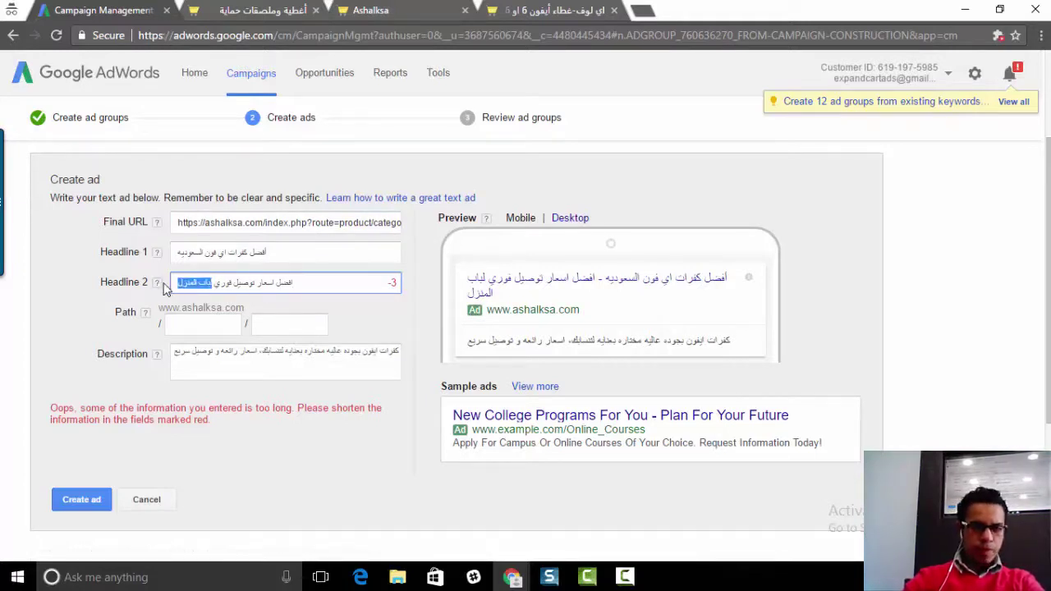
pyautogui.press('BackSpace')
pyautogui.press('BackSpace')
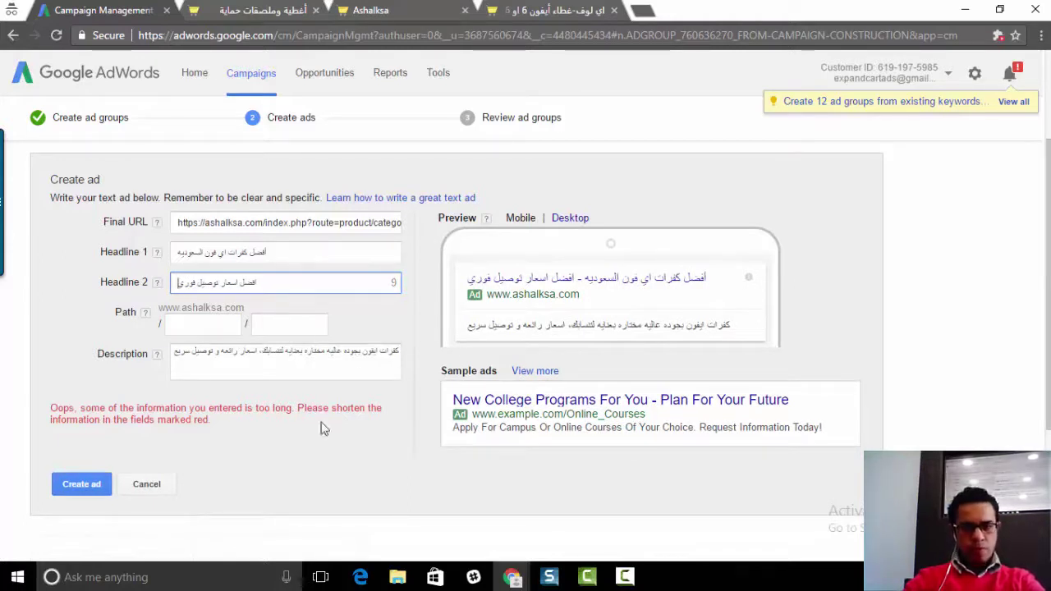
# Step: Create the text ad, then save and finish the ad group setup without adding another ad
pyautogui.click(315, 486)
pyautogui.click(83, 484)
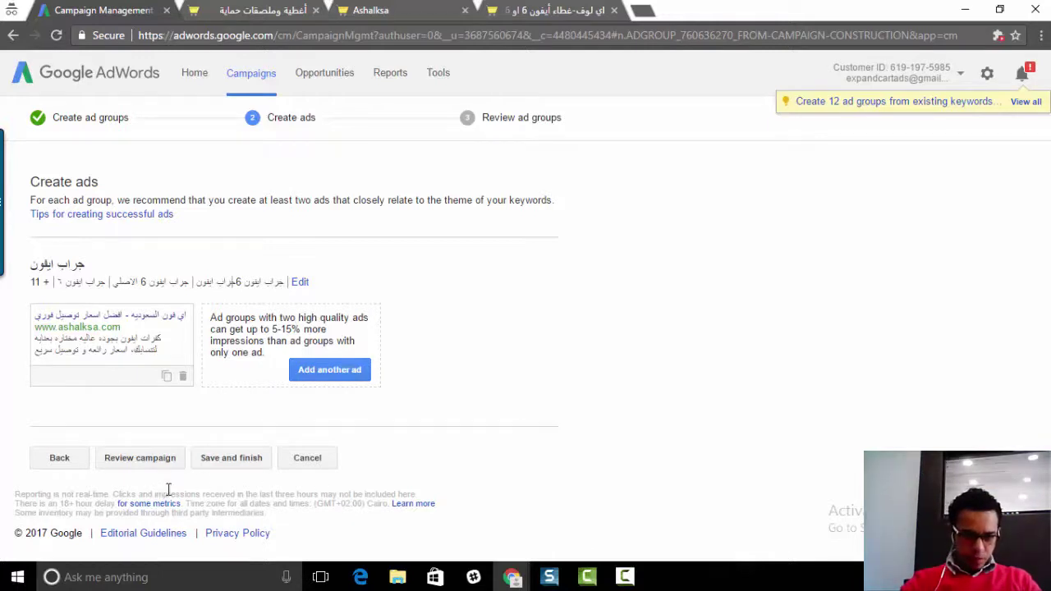
pyautogui.click(228, 464)
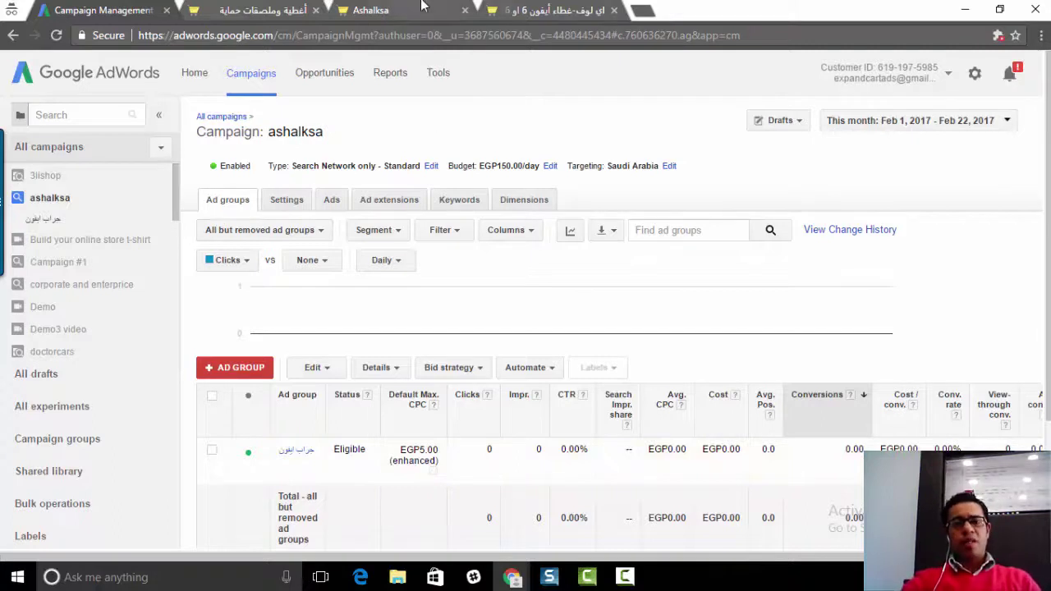
# Step: Start another ad group in the ashalksa campaign and look over its landing page, name, bid and keyword fields
pyautogui.scroll(-2, 300, 415)
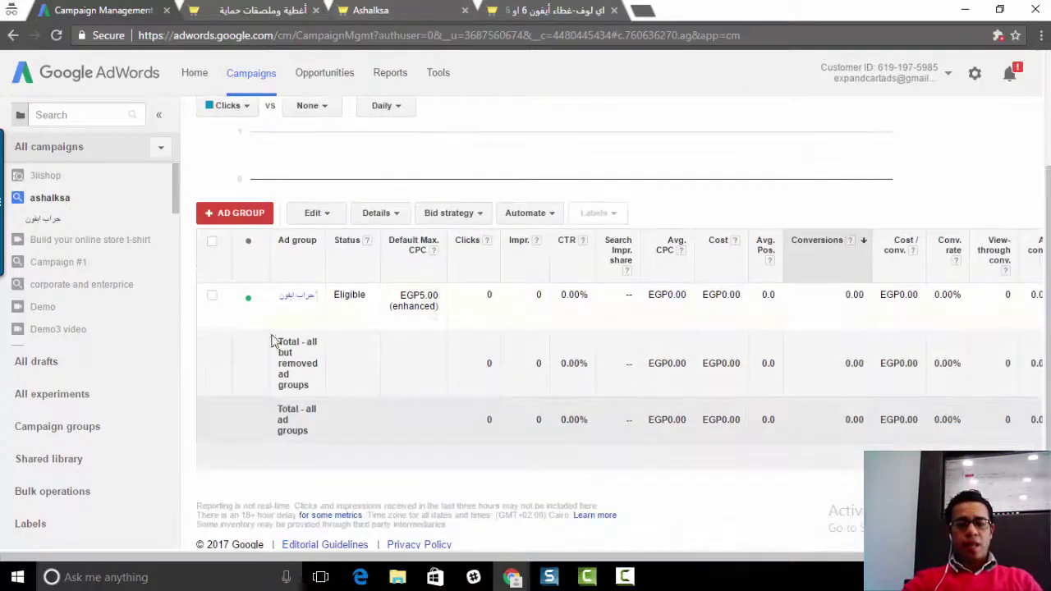
pyautogui.click(254, 215)
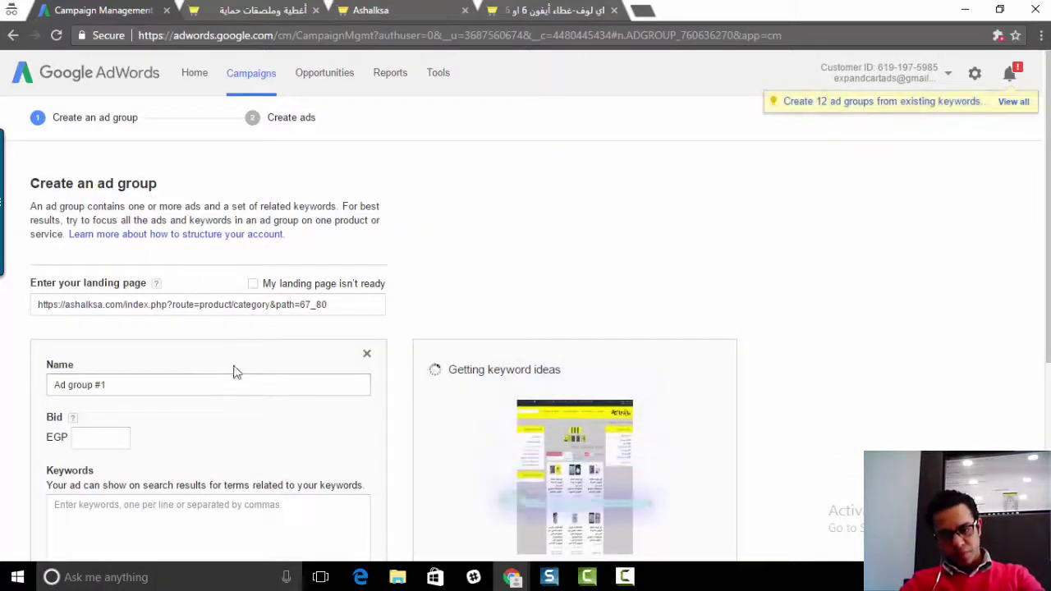
pyautogui.scroll(-2, 230, 349)
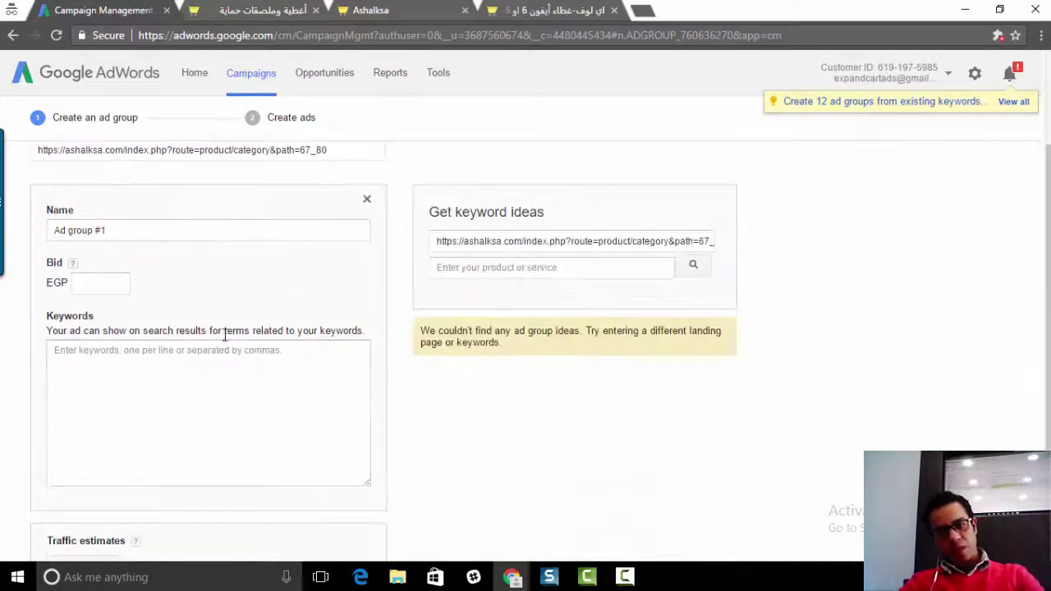
pyautogui.scroll(-2, 230, 308)
pyautogui.scroll(4, 229, 312)
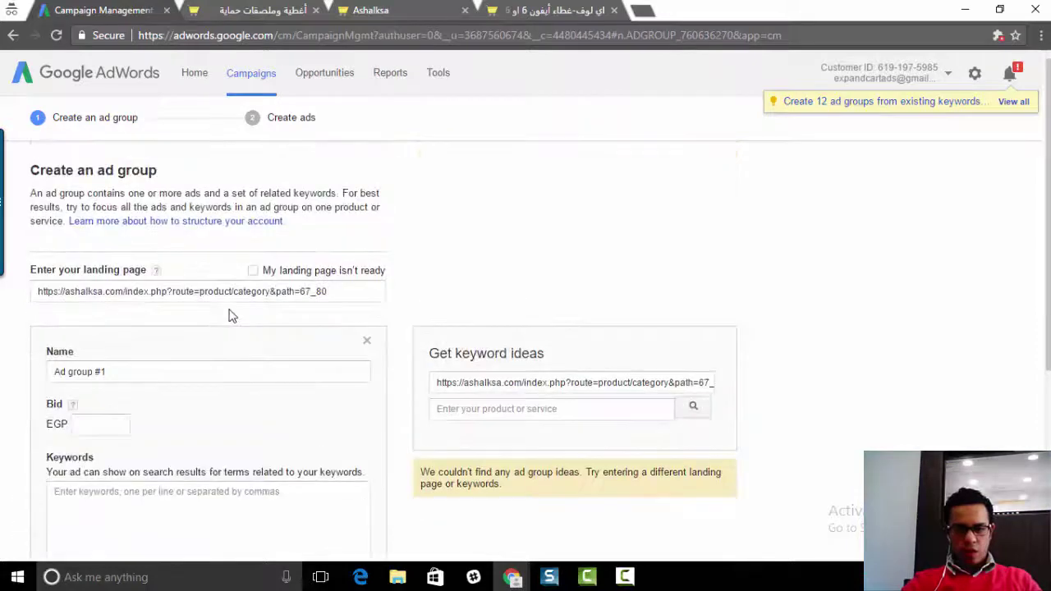
# Step: Examine the Ashalksa home page and its "اجهزه ذكيه" category as candidates for further ad groups, and return to the new ad group form
pyautogui.click(265, 13)
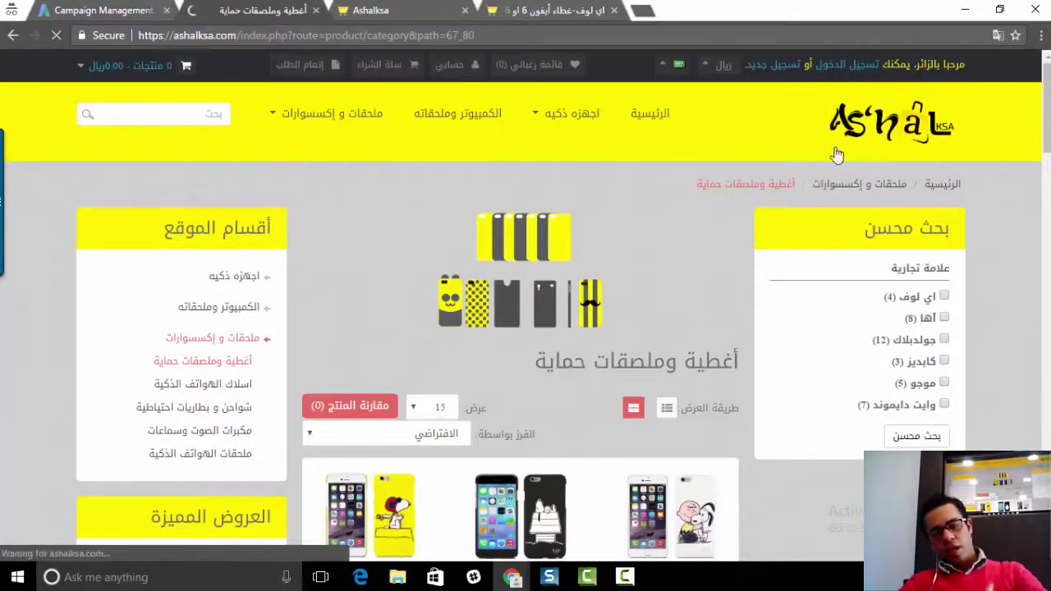
pyautogui.click(699, 185)
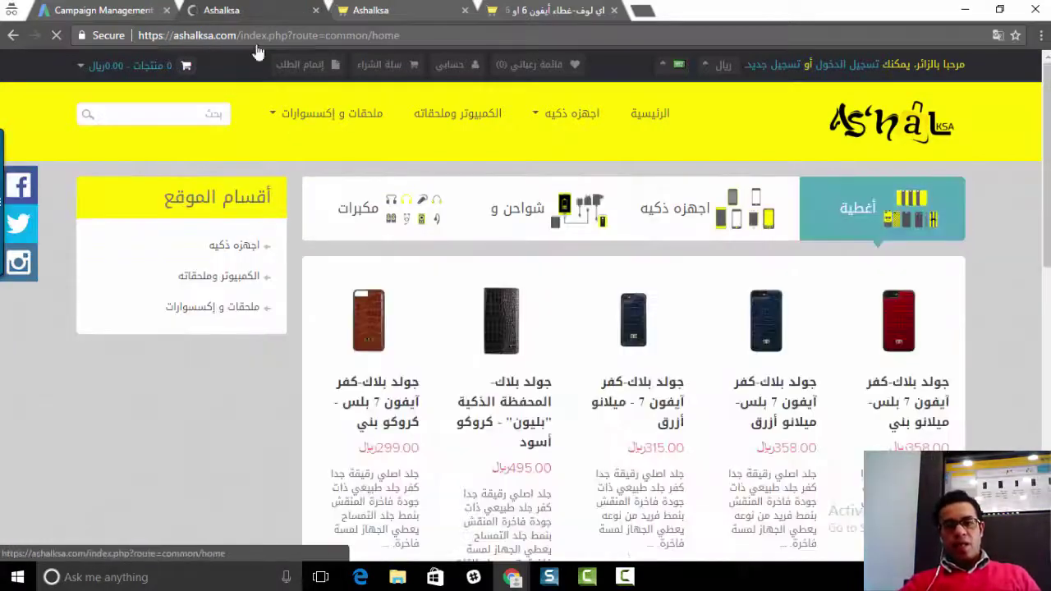
pyautogui.hotkey('ctrl', 'shift', 'Tab')
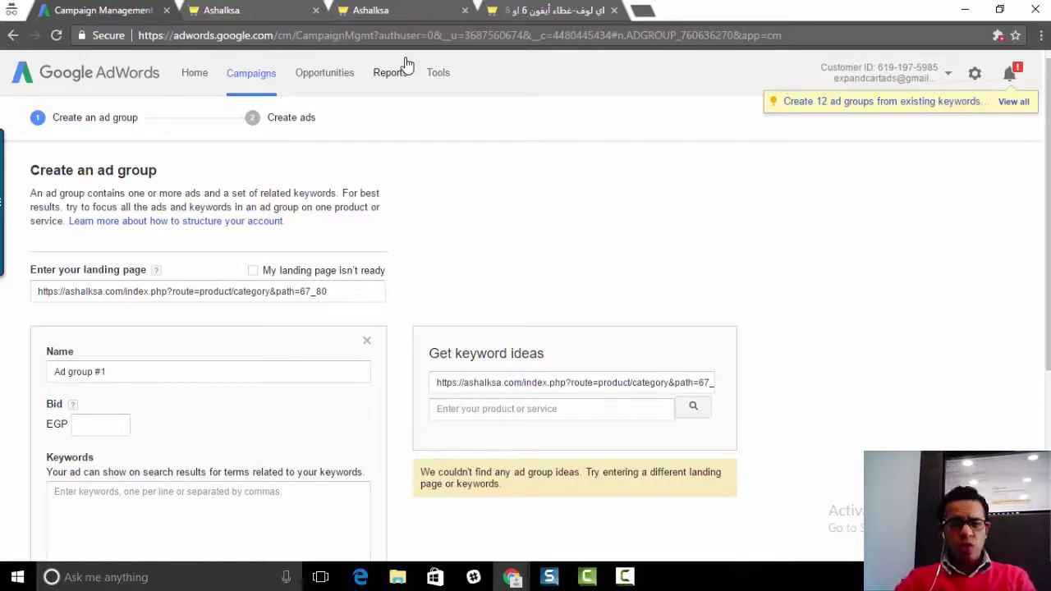
pyautogui.click(395, 10)
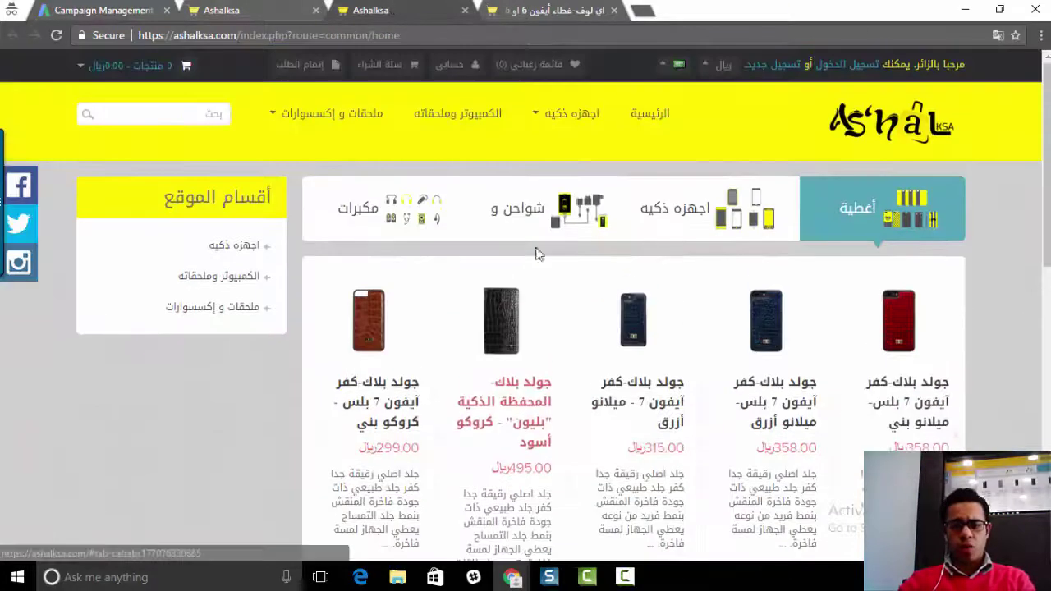
pyautogui.scroll(-3, 624, 238)
pyautogui.scroll(3, 711, 218)
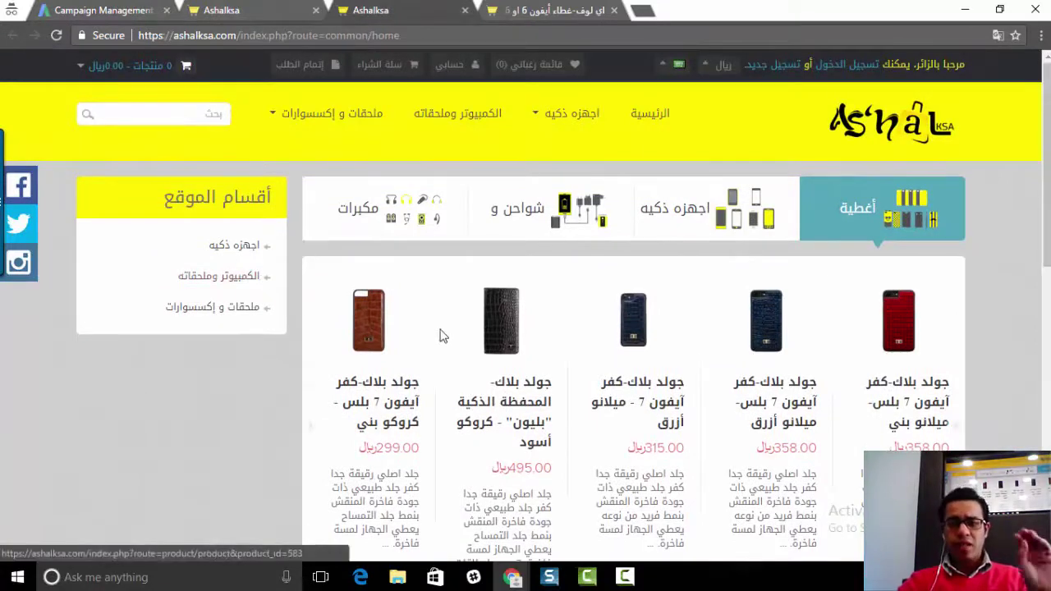
pyautogui.scroll(-1, 983, 271)
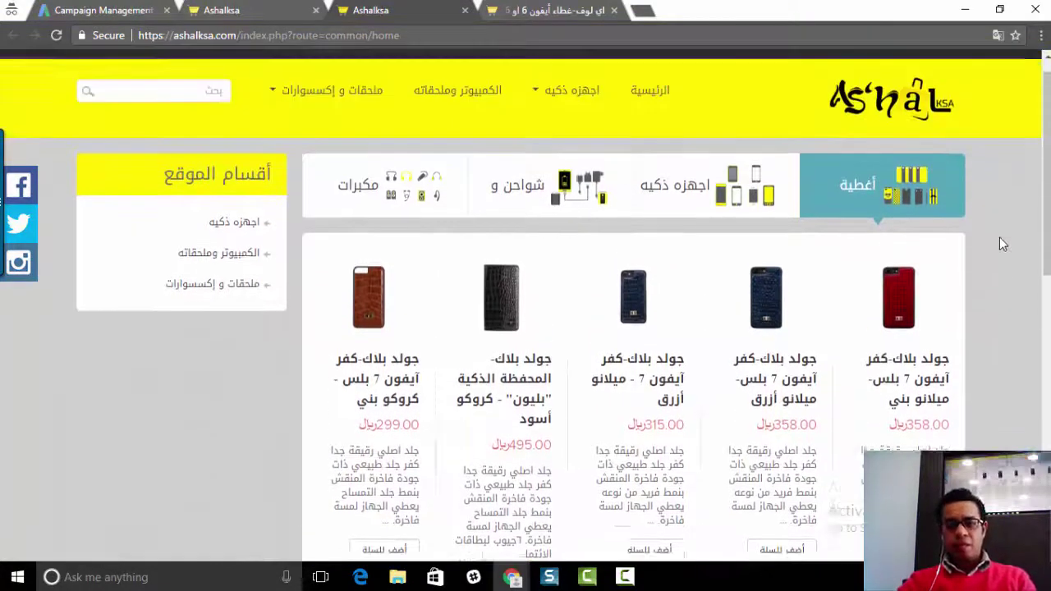
pyautogui.scroll(1, 1000, 244)
pyautogui.click(260, 249)
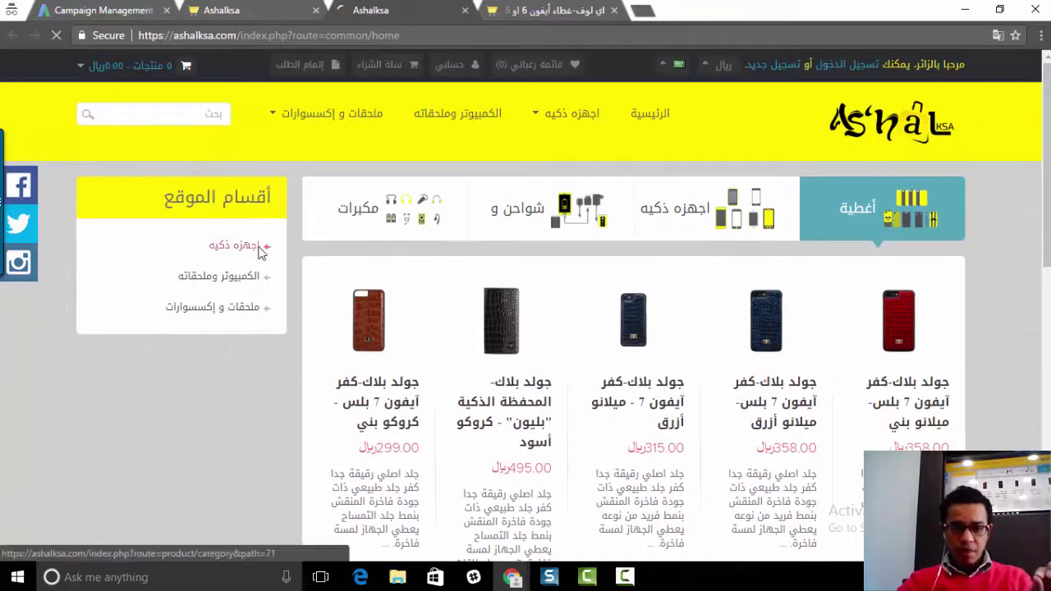
pyautogui.scroll(-3, 332, 237)
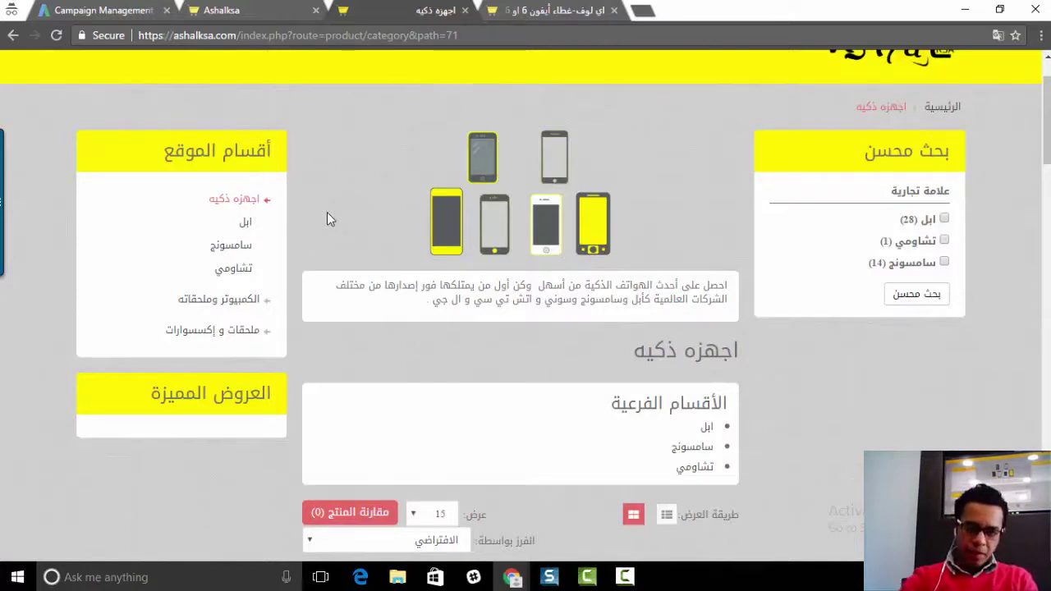
pyautogui.scroll(1, 411, 198)
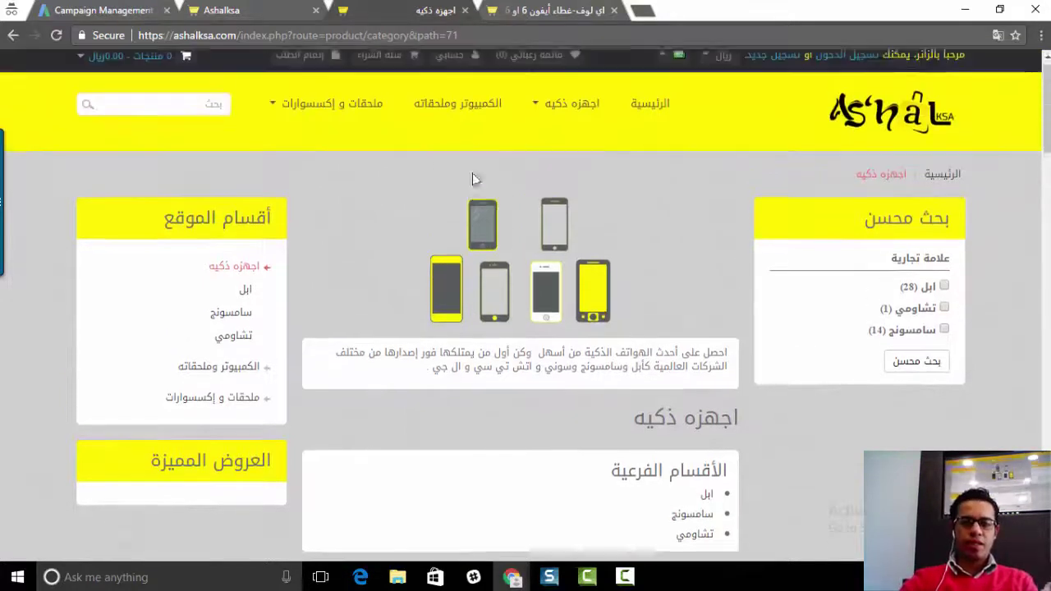
pyautogui.click(850, 123)
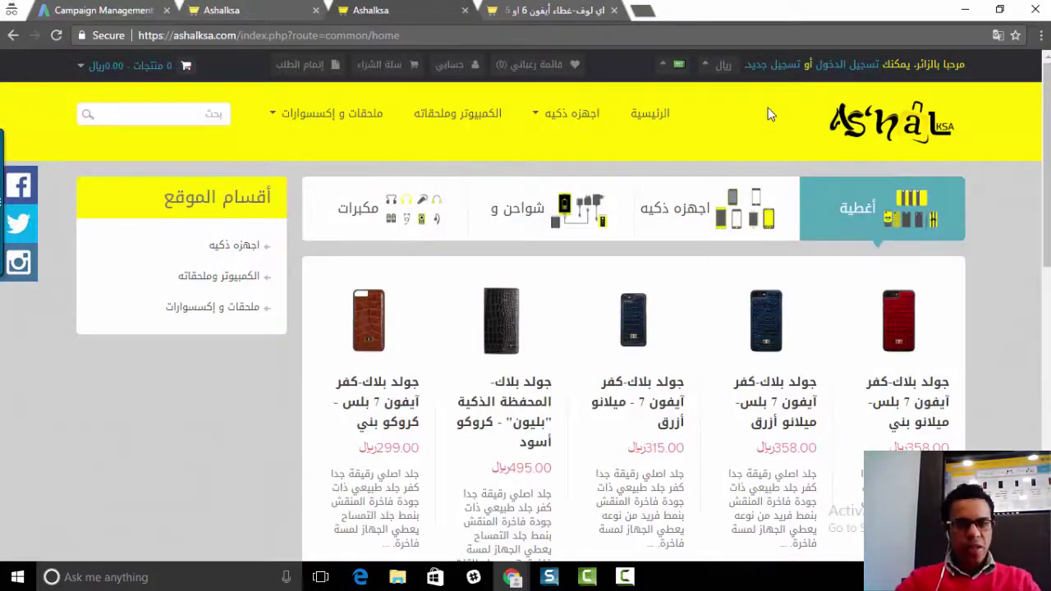
pyautogui.click(103, 11)
pyautogui.scroll(1, 430, 169)
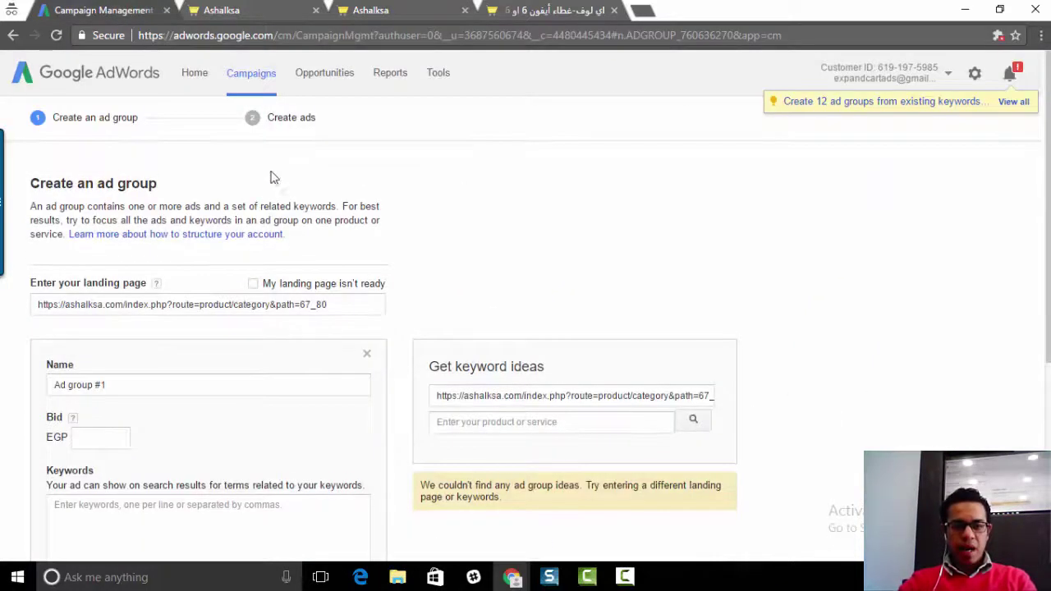
# Step: Cancel the unfinished new ad group, return to the ashalksa campaign's ad group list, and view the explanation of the Avg. CPC column
pyautogui.click(251, 82)
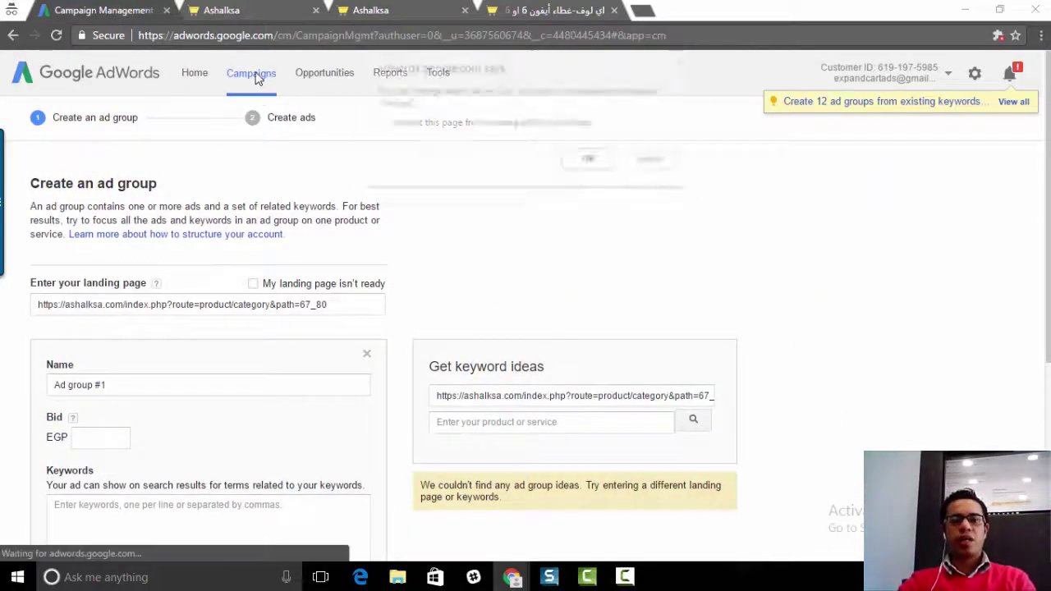
pyautogui.click(652, 161)
pyautogui.scroll(-4, 544, 200)
pyautogui.scroll(4, 465, 288)
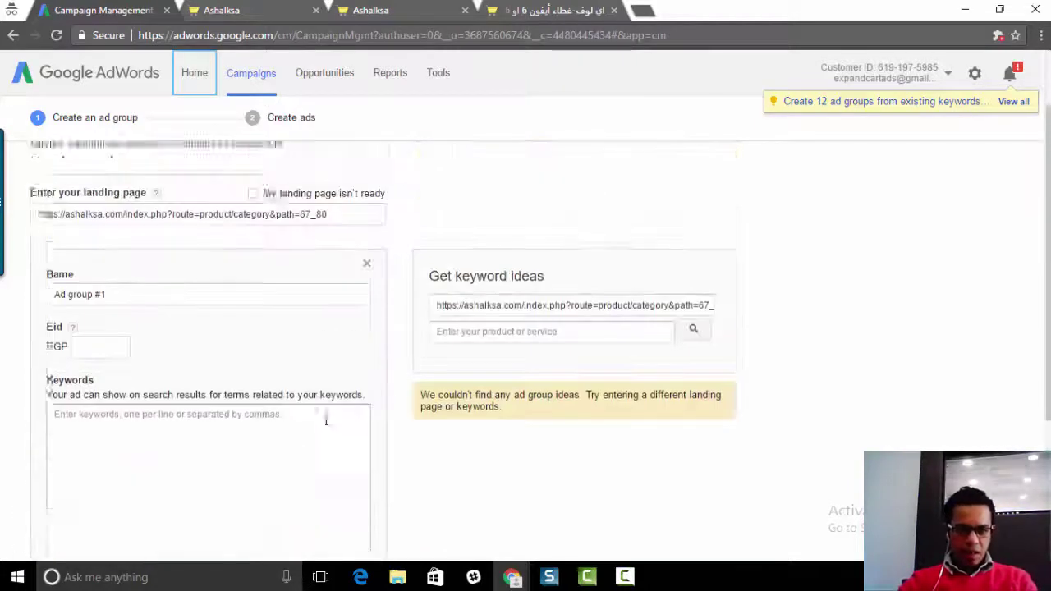
pyautogui.click(236, 9)
pyautogui.click(132, 10)
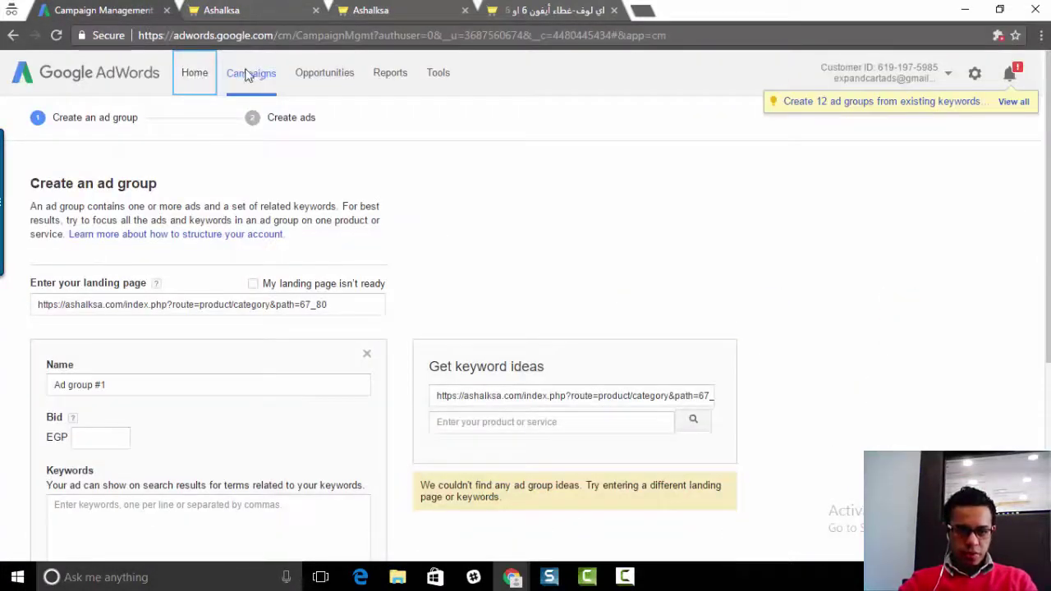
pyautogui.scroll(-4, 251, 119)
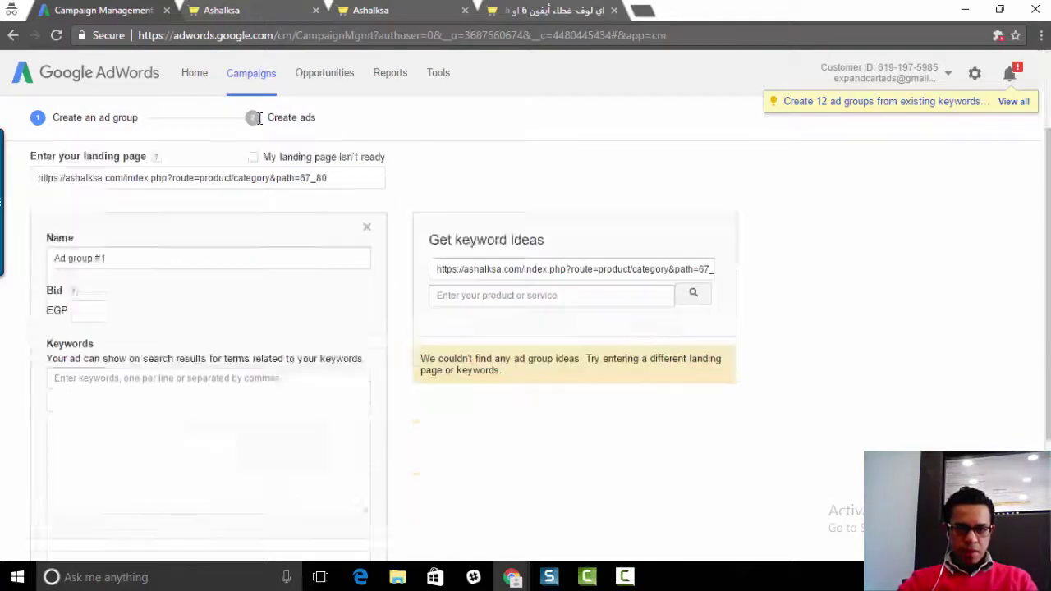
pyautogui.click(230, 466)
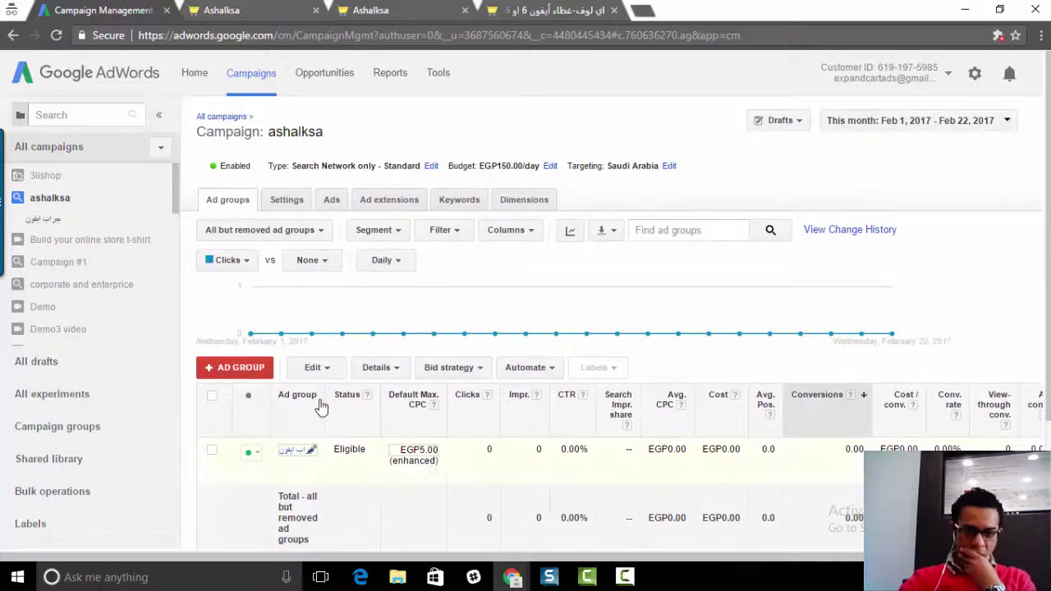
pyautogui.scroll(-1, 386, 432)
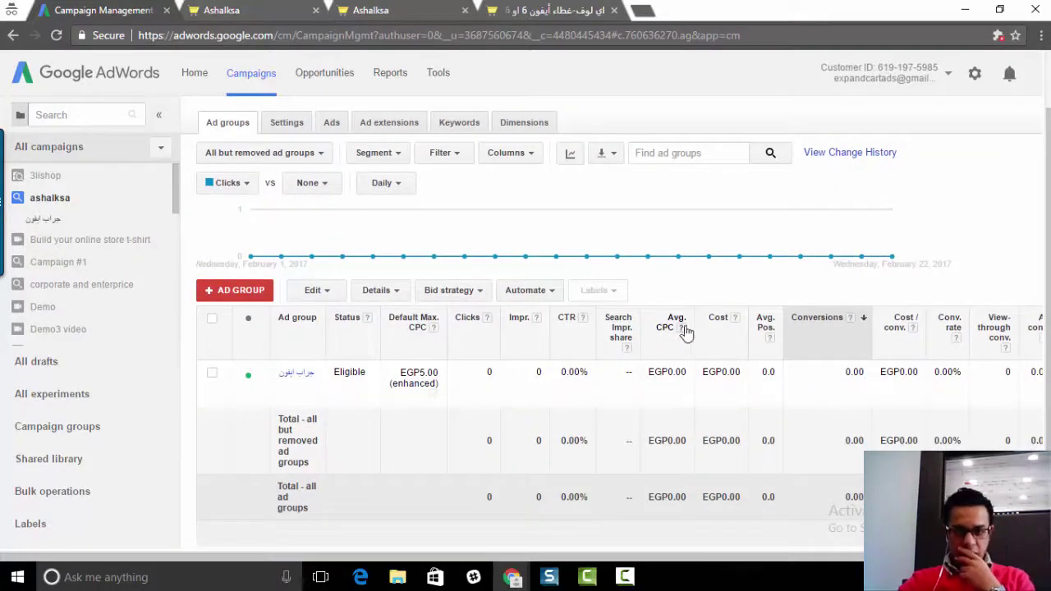
pyautogui.moveTo(681, 335)
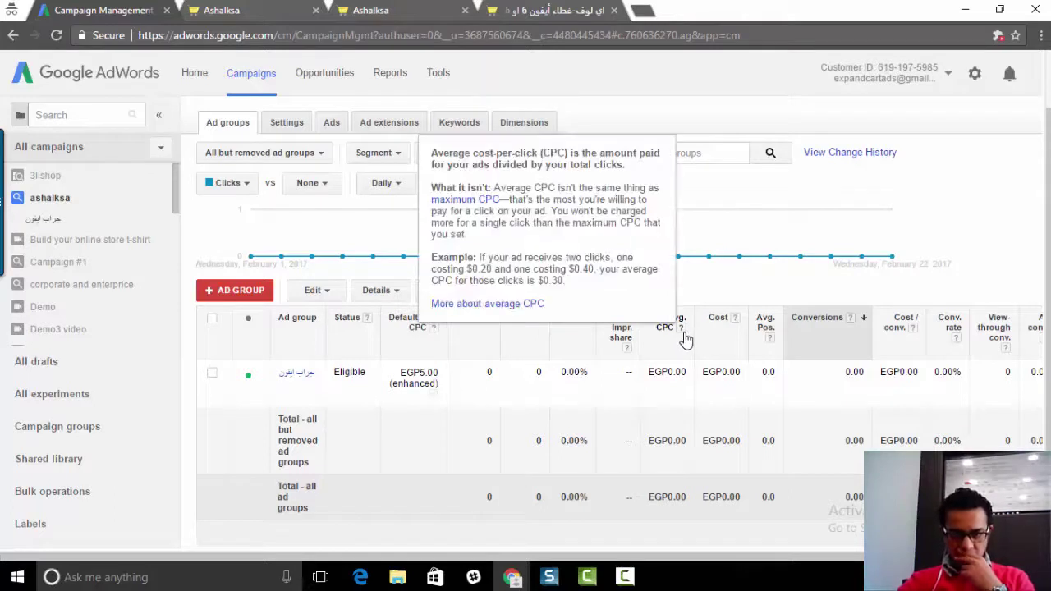